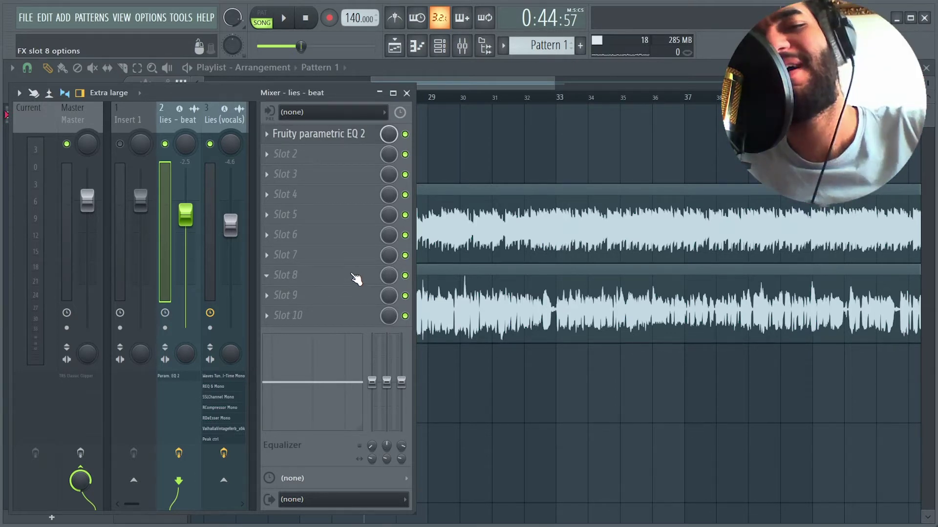
Sidechain the Lies (vocals) mixer track to Insert 4, widening the mixer to reach that track.
left_click(235, 117)
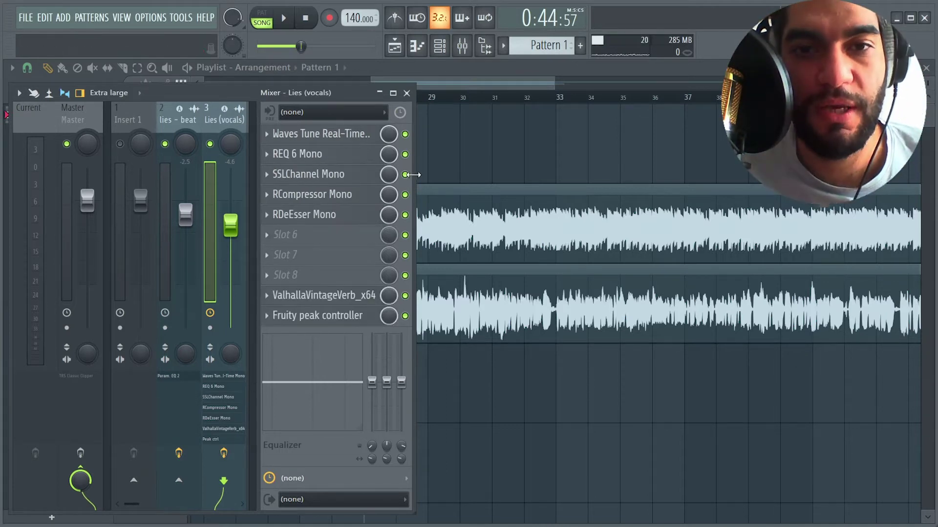
left_click_drag(438, 175, 459, 172)
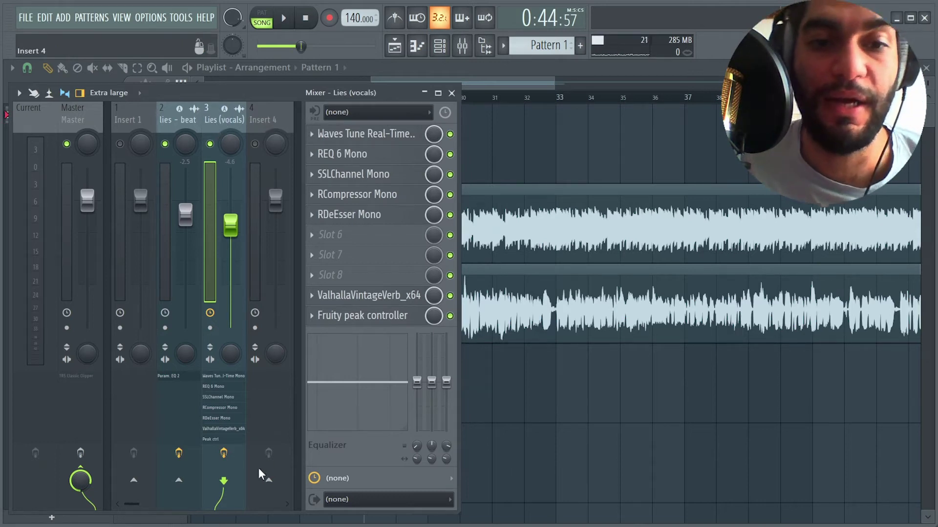
right_click(269, 480)
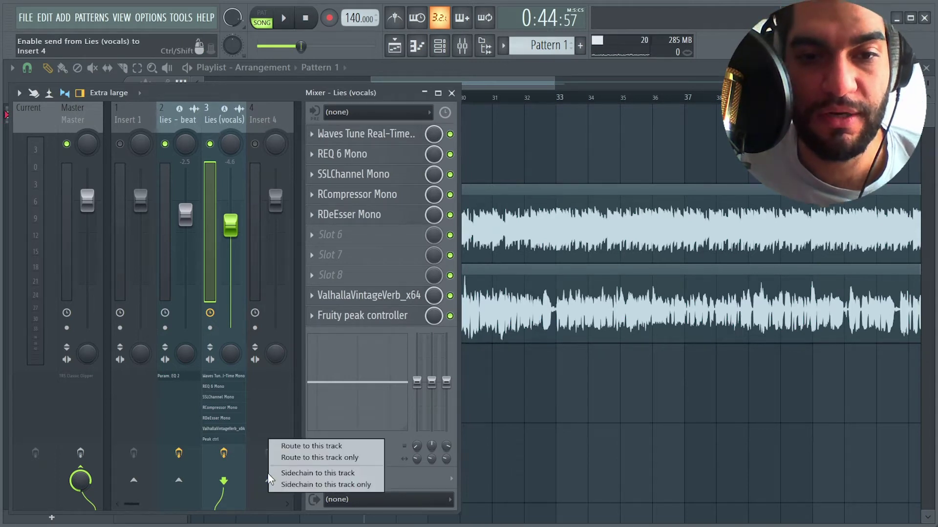
left_click(349, 474)
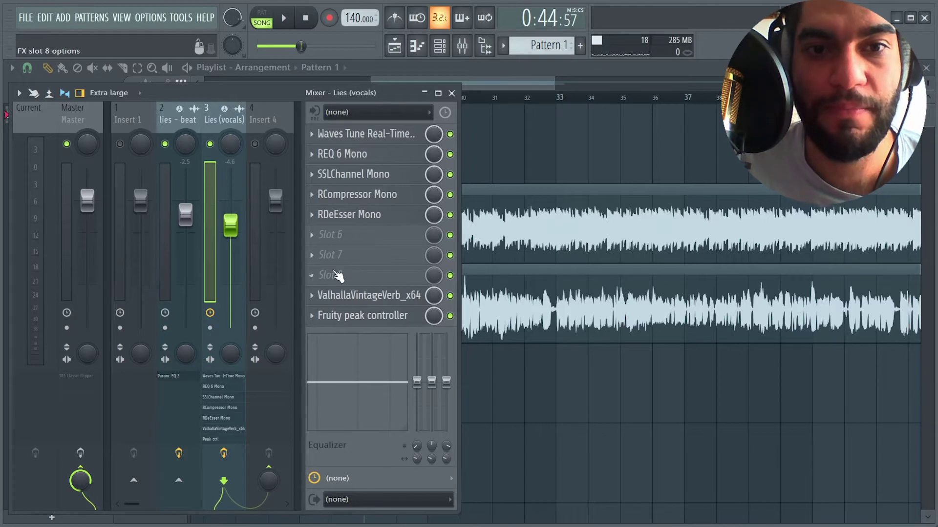
Load Fruity Send into effect slot 6 of the Lies (vocals) track.
left_click(318, 236)
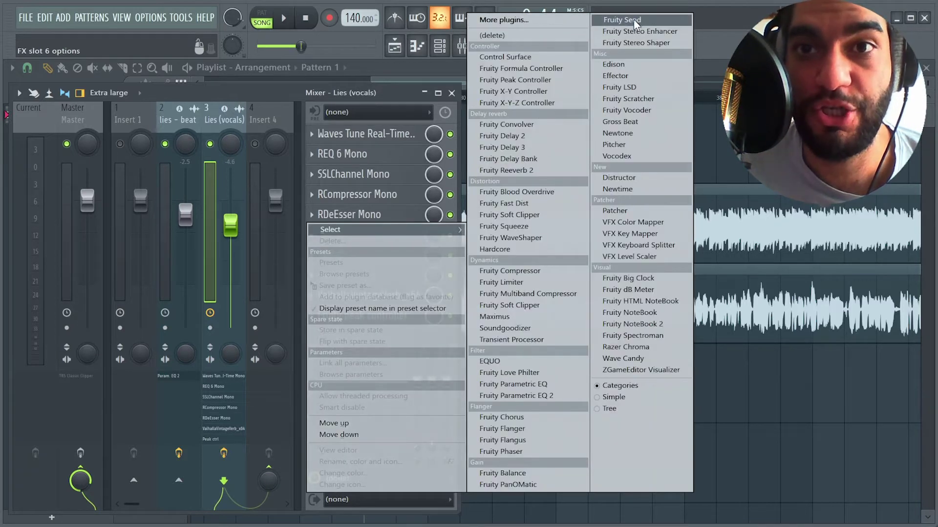
left_click(633, 23)
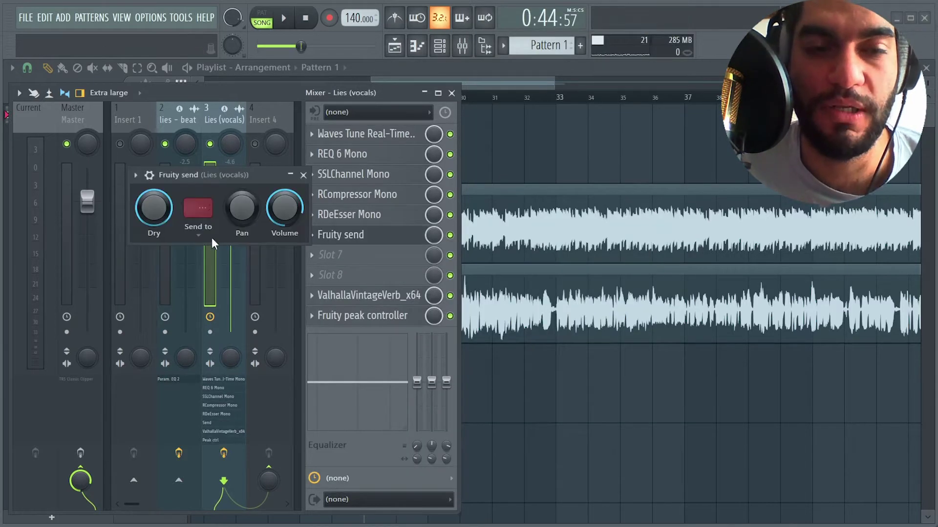
left_click(198, 228)
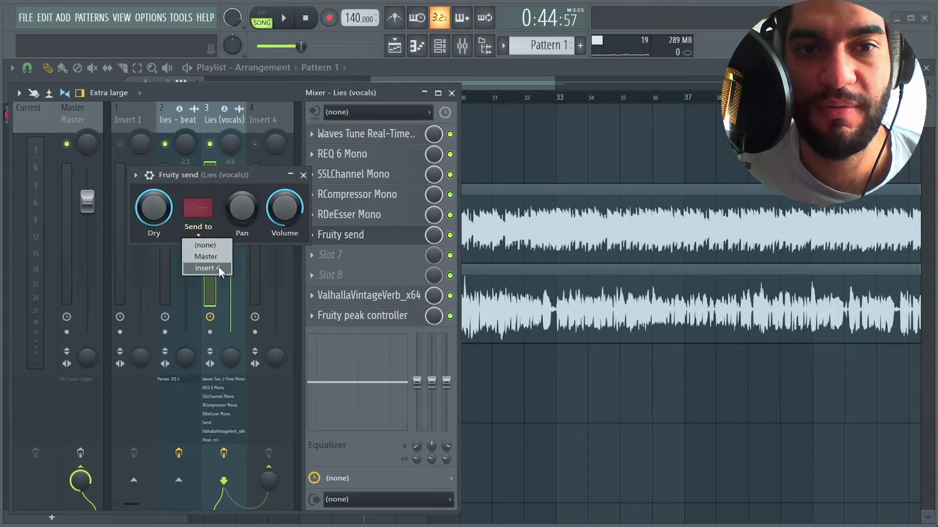
left_click(222, 178)
Rename mixer track Insert 4 as PC.
right_click(257, 113)
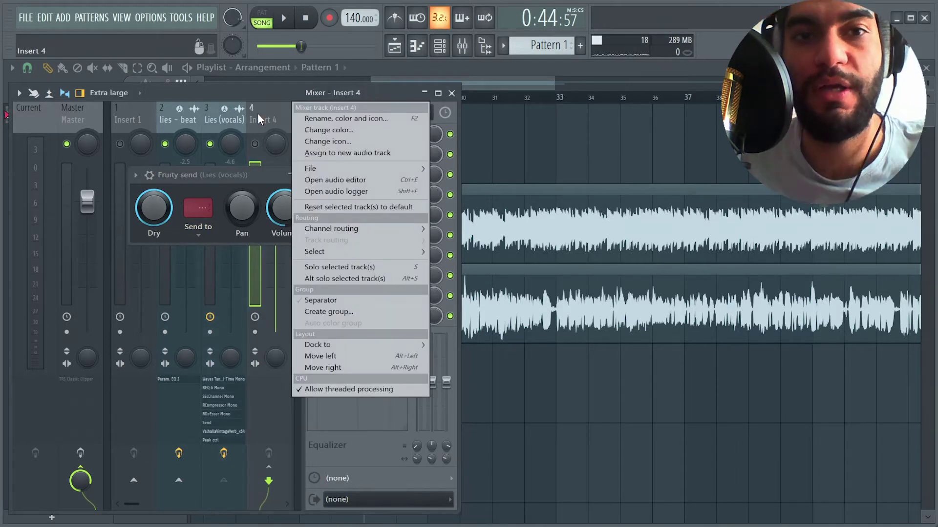
key("F2")
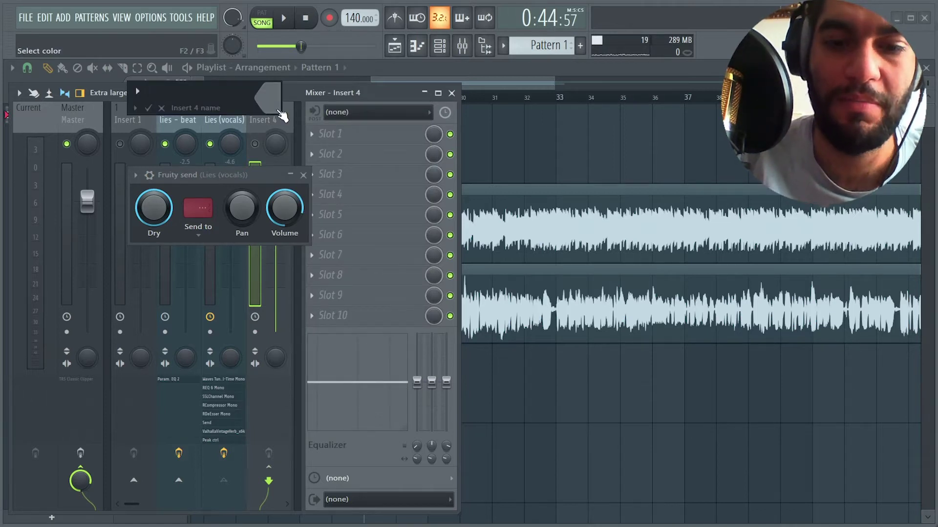
type("PC")
key("Return")
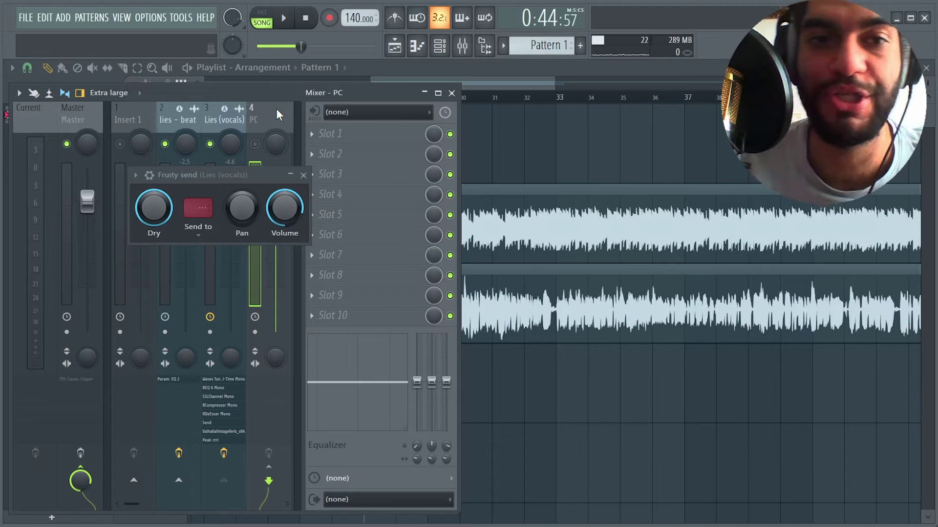
Set the Fruity Send destination on the vocals track to PC and close the plugin window.
left_click(212, 219)
left_click(206, 268)
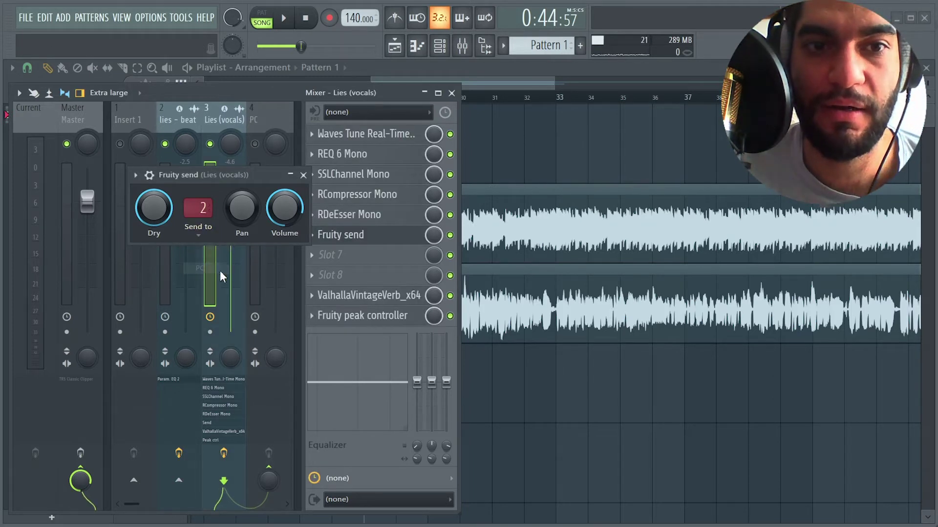
left_click(303, 175)
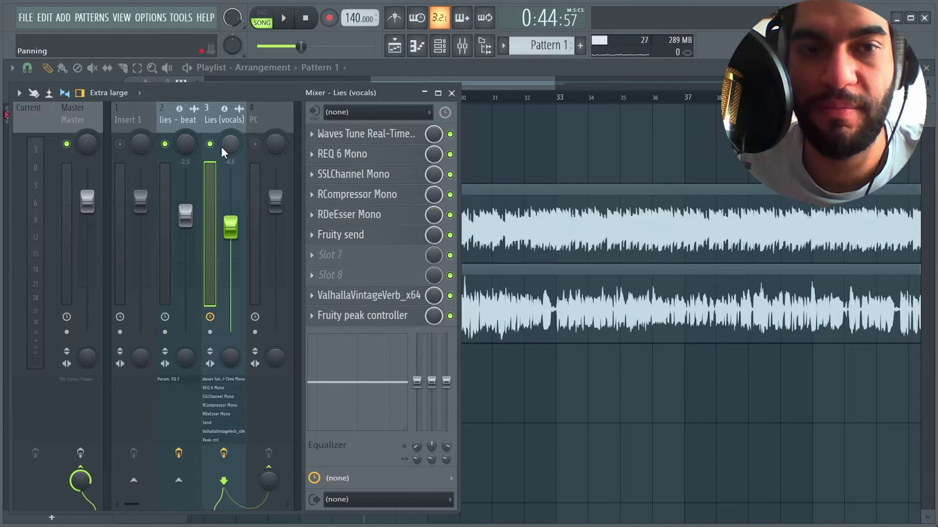
Play the song and compare the mix with the PC track enabled and muted.
key("space")
left_click(254, 143)
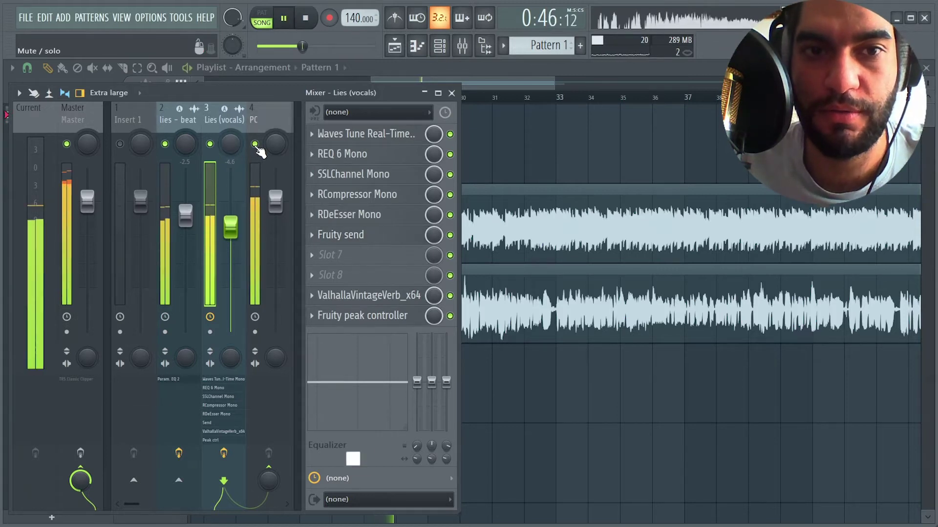
left_click(255, 143)
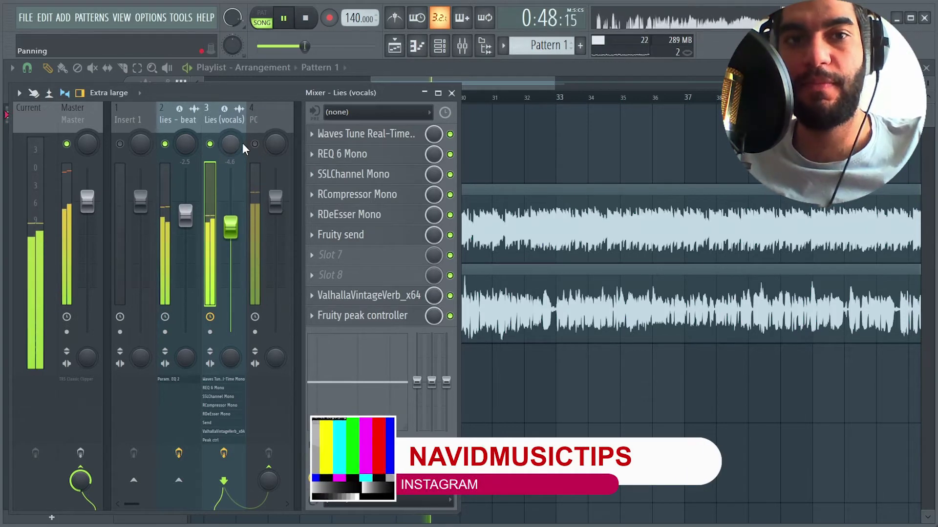
key("space")
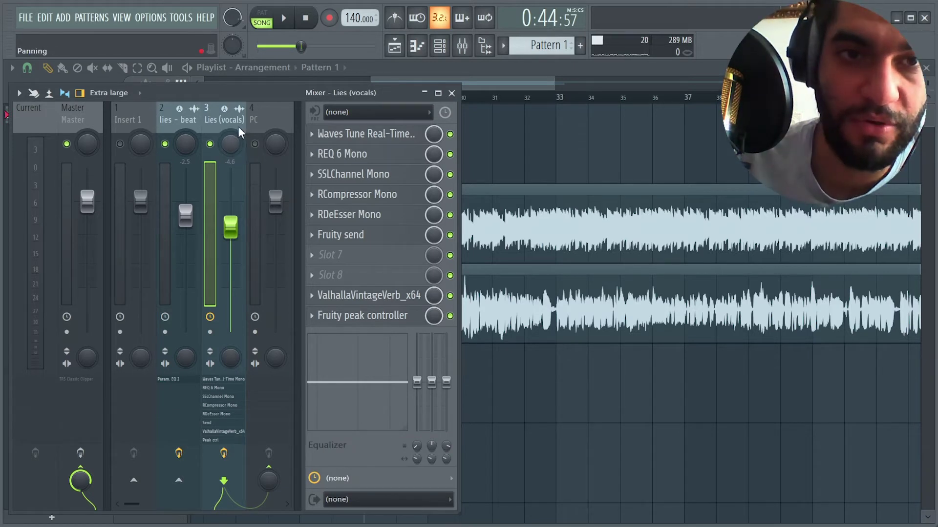
Mute the Lies (vocals) track, enable the PC track, audition it briefly and lower the PC fader to -3.4 dB.
left_click(256, 127)
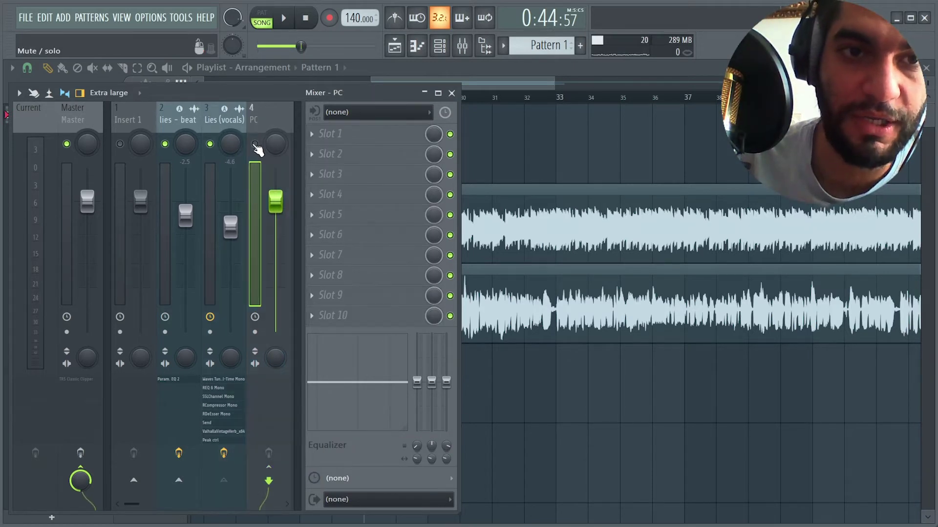
left_click(210, 144)
left_click(254, 144)
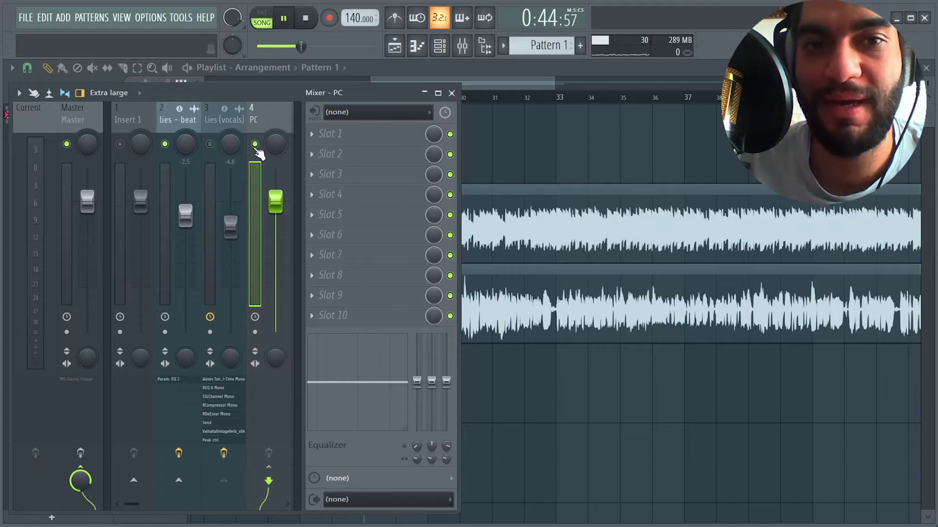
key("space")
key("space")
left_click_drag(275, 201, 276, 223)
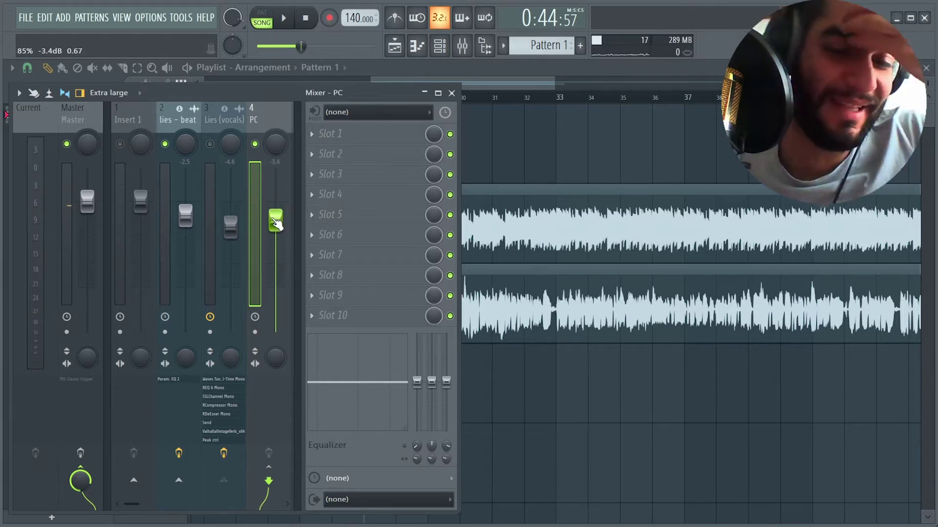
Examine the Fruity Send settings on the Lies (vocals) track and close its window.
right_click(212, 428)
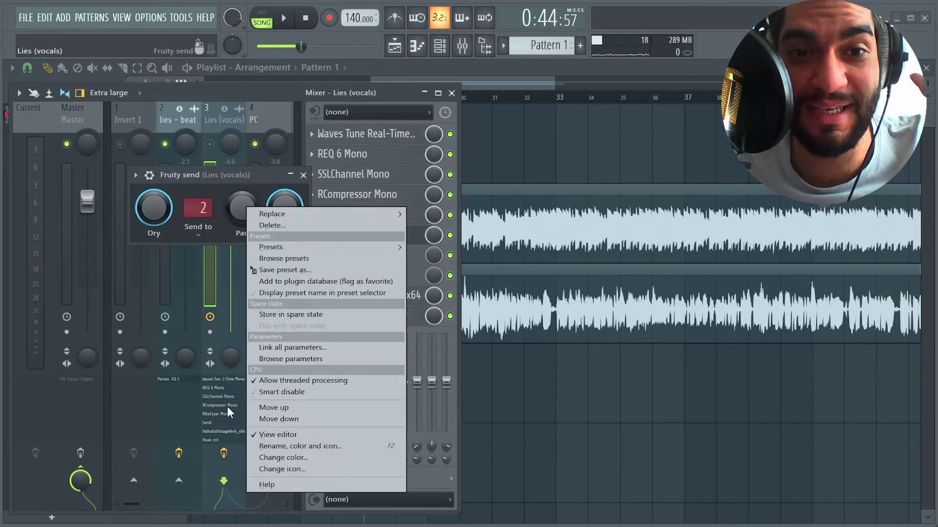
left_click(274, 180)
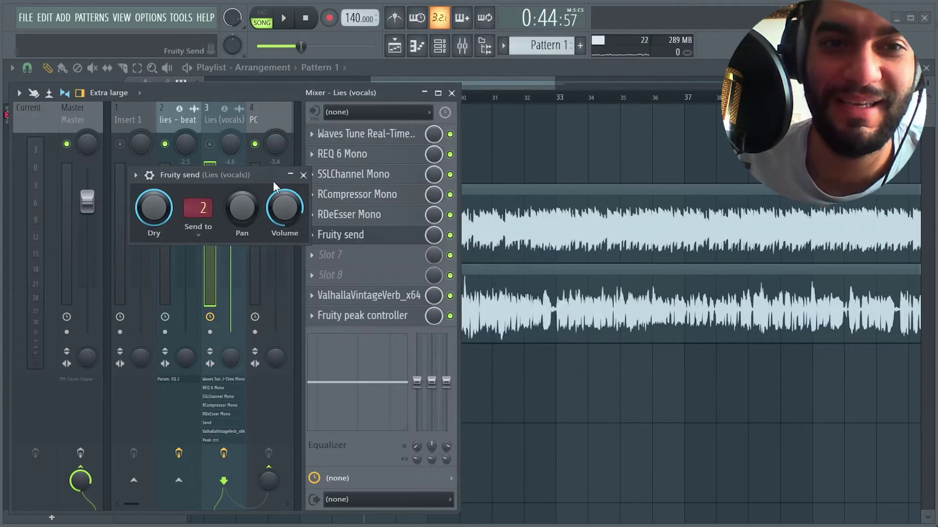
left_click(304, 176)
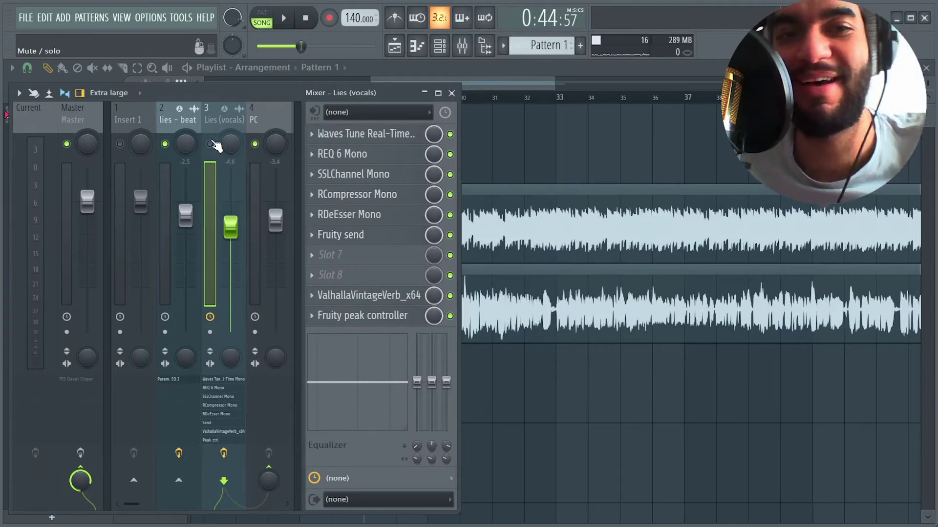
Load the Waves CLA-76 Mono compressor into slot 1 of the PC track and move its window beside the track faders.
left_click(266, 123)
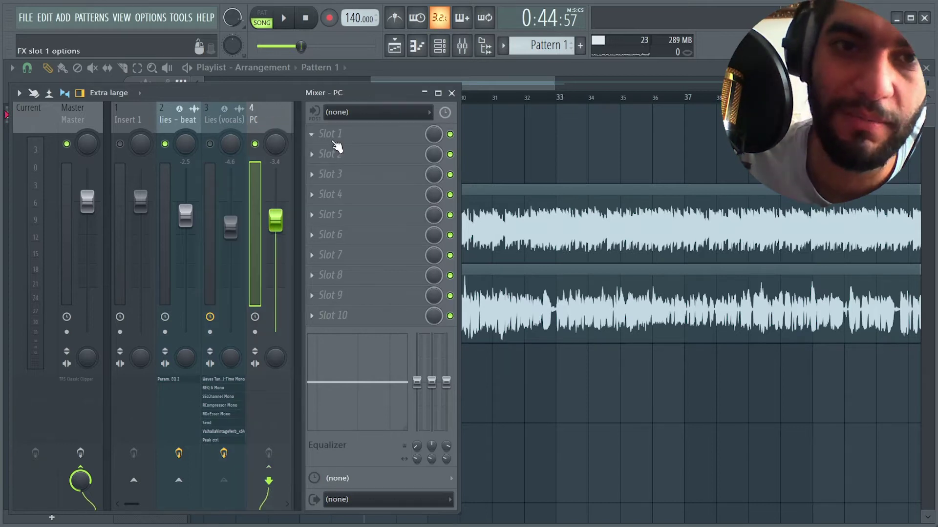
left_click(325, 137)
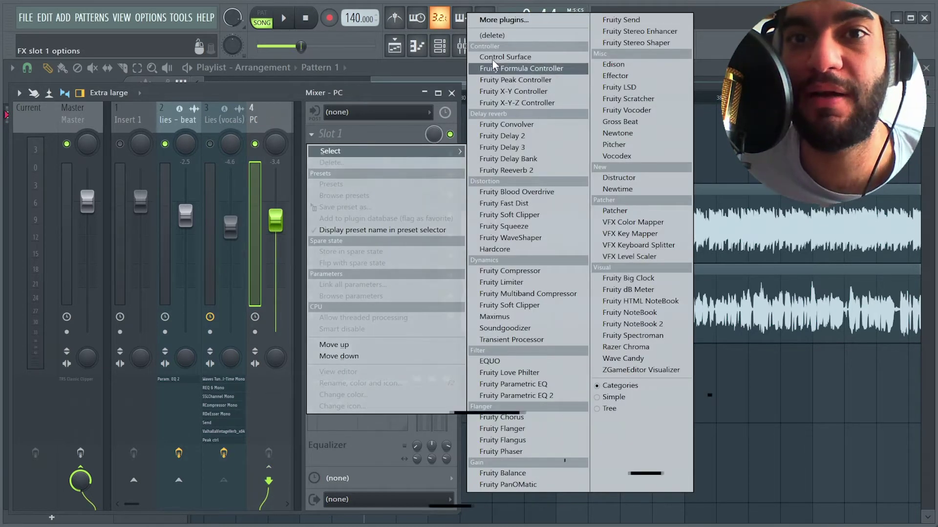
left_click(505, 21)
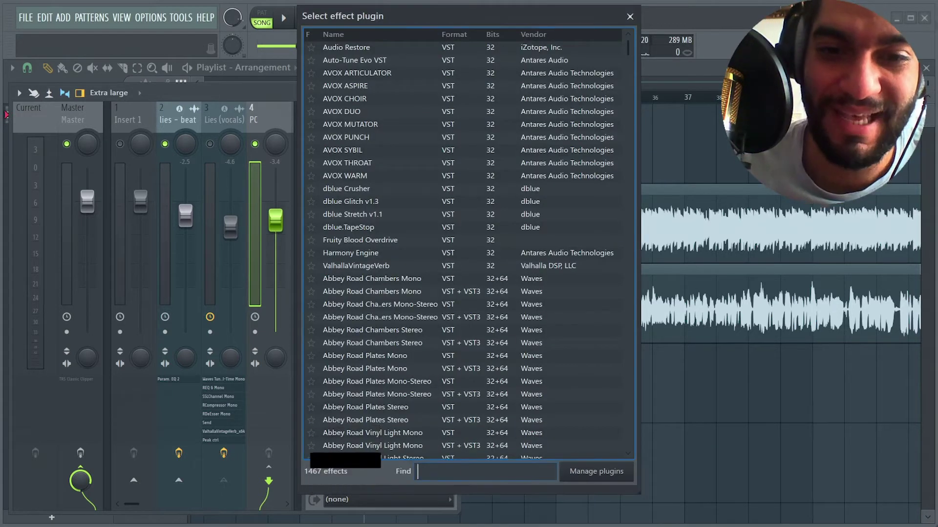
type("76")
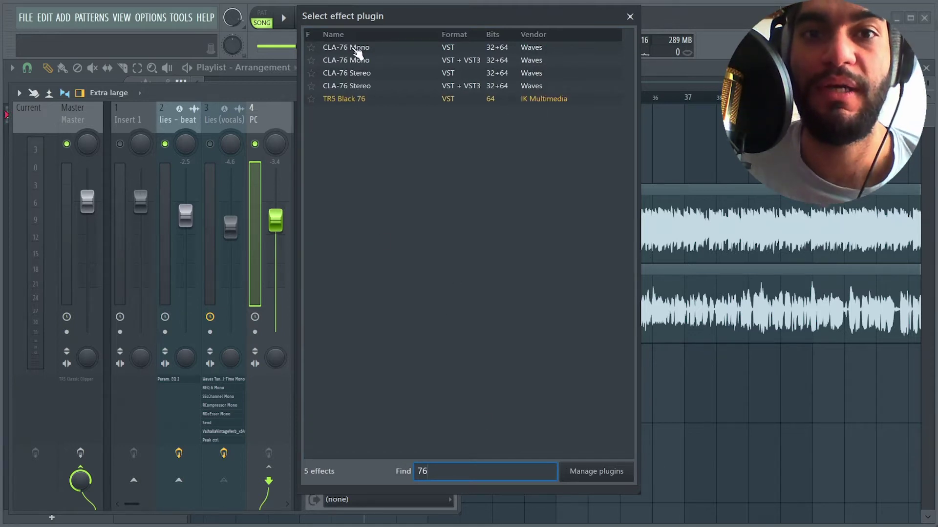
left_click(360, 61)
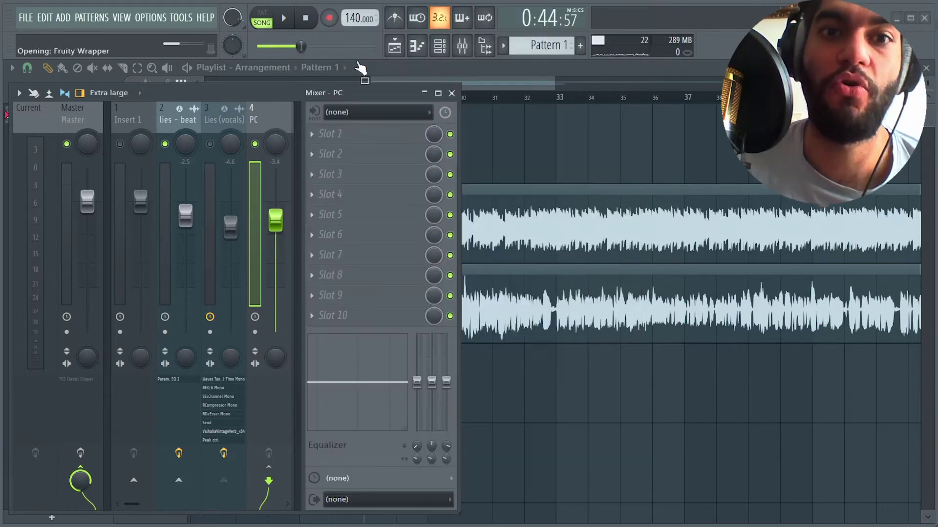
left_click_drag(198, 85, 472, 201)
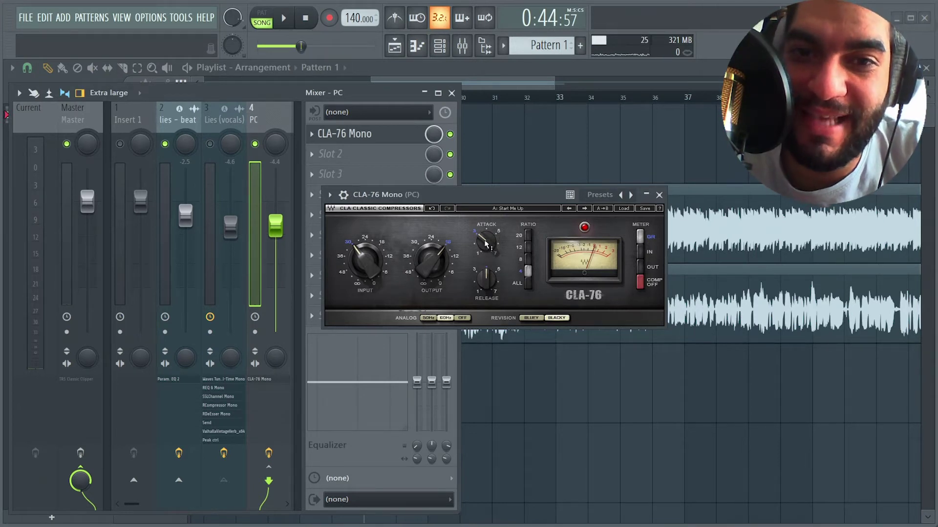
Set the CLA-76 release to 3.99, try the attack near 1 and settle it at 7.00.
left_click_drag(486, 244, 486, 239)
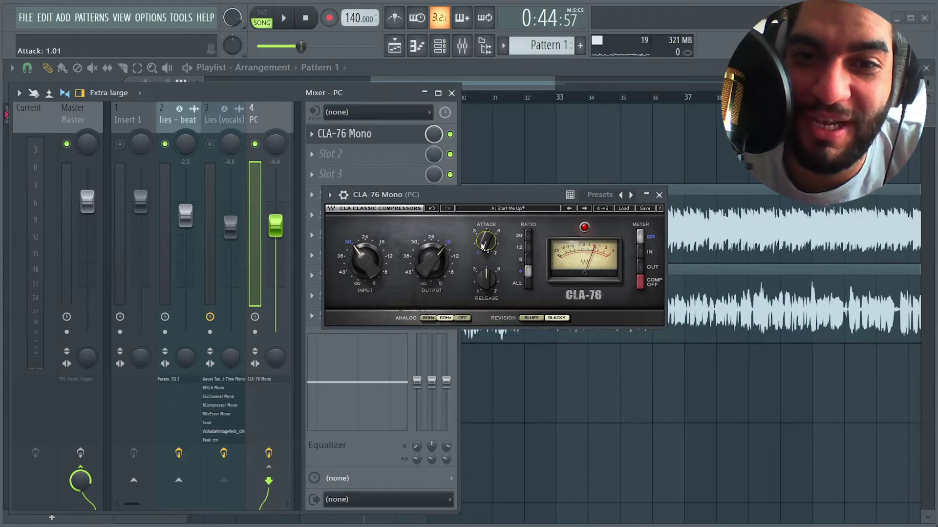
left_click_drag(486, 240, 486, 229)
left_click_drag(487, 280, 486, 268)
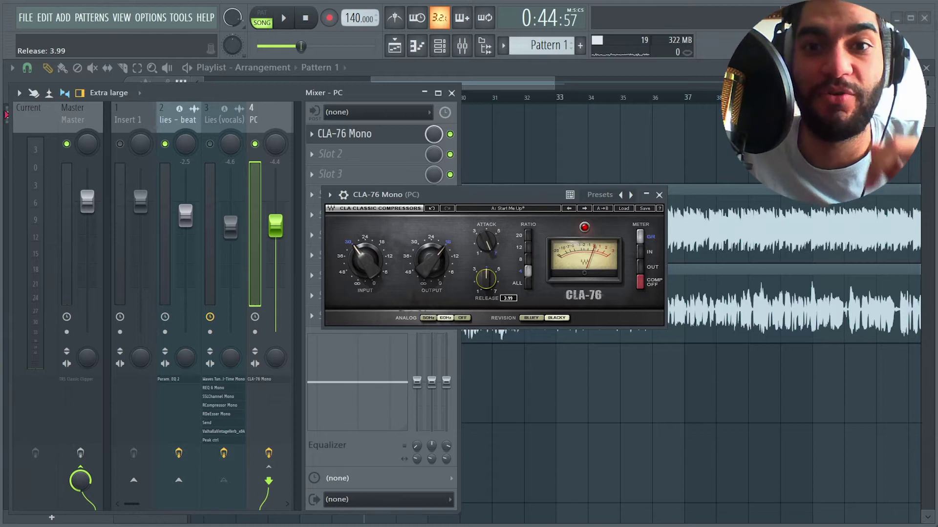
mouse_move(493, 259)
left_mouse_down()
mouse_move(496, 210)
mouse_move(496, 242)
left_mouse_up()
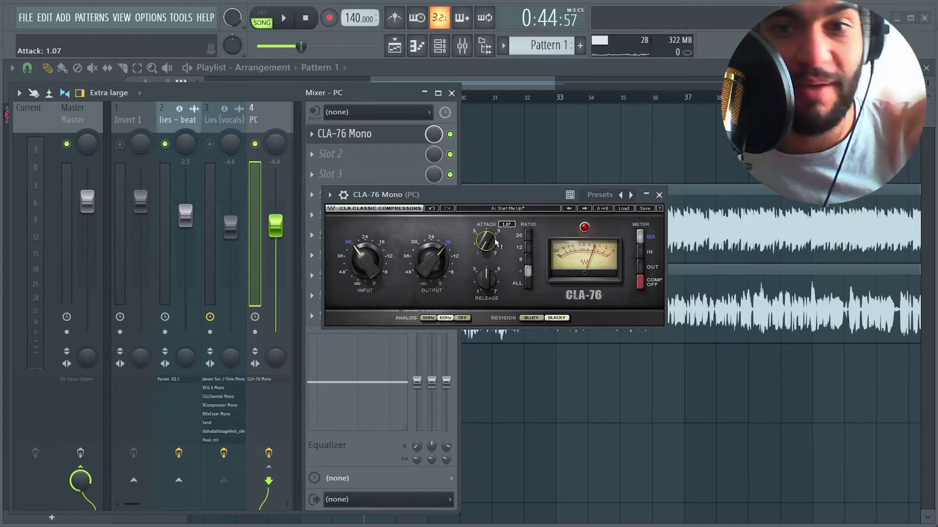
left_click_drag(486, 242, 486, 226)
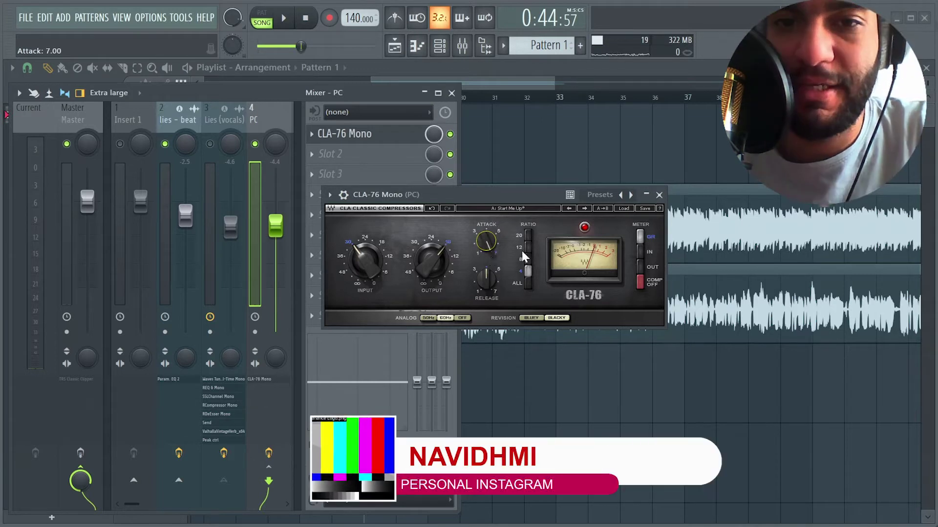
Play the song in passes while adjusting the CLA-76 input level to -36.5.
key("space")
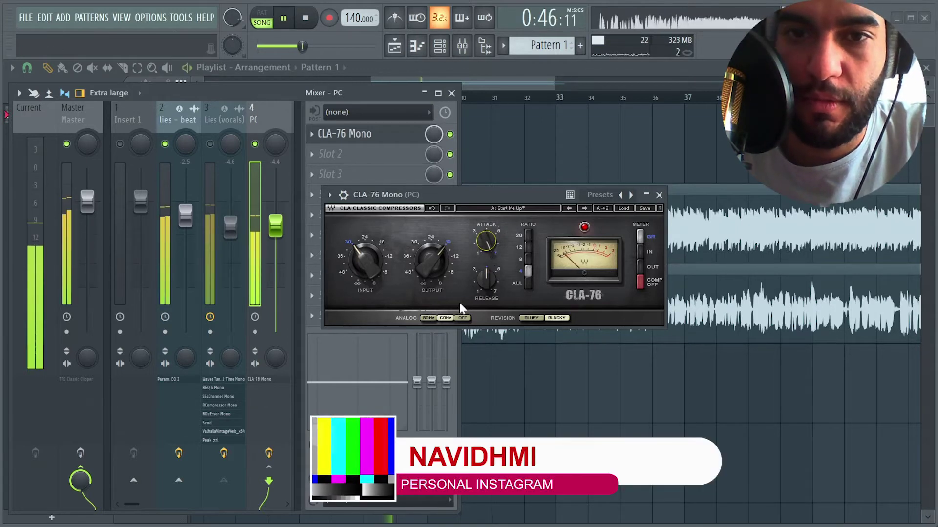
key("space")
left_click_drag(356, 278, 356, 298)
key("space")
left_click_drag(372, 267, 372, 257)
key("space")
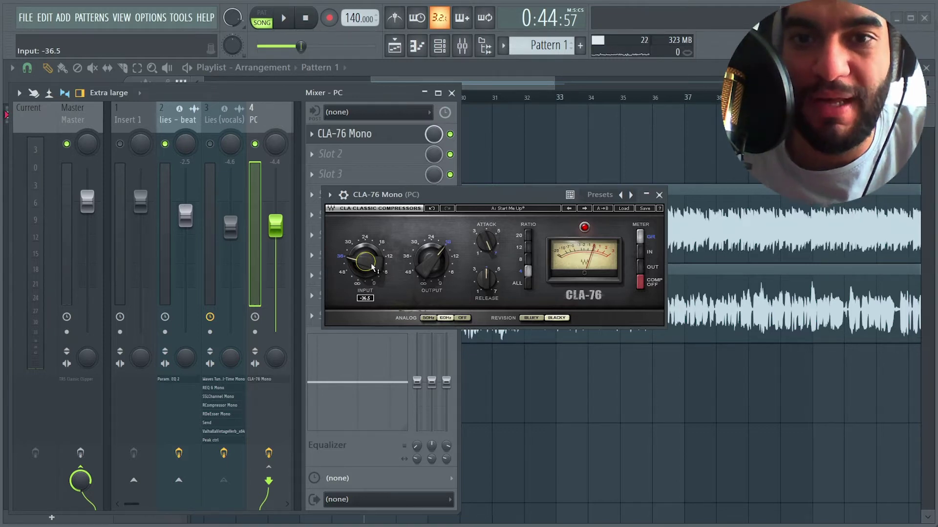
Set the CLA-76 ratio to 20 and raise its input to -32.9 during playback.
left_click(530, 239)
key("space")
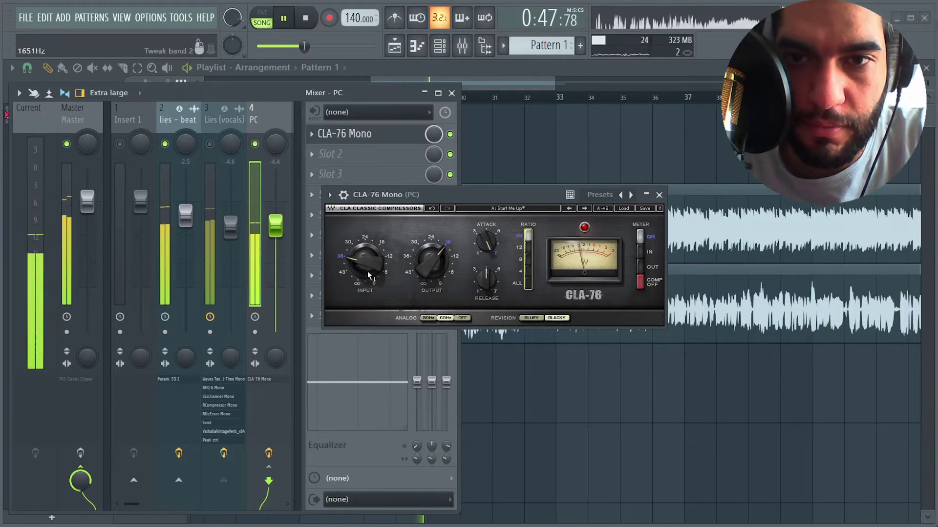
left_click_drag(369, 276, 369, 291)
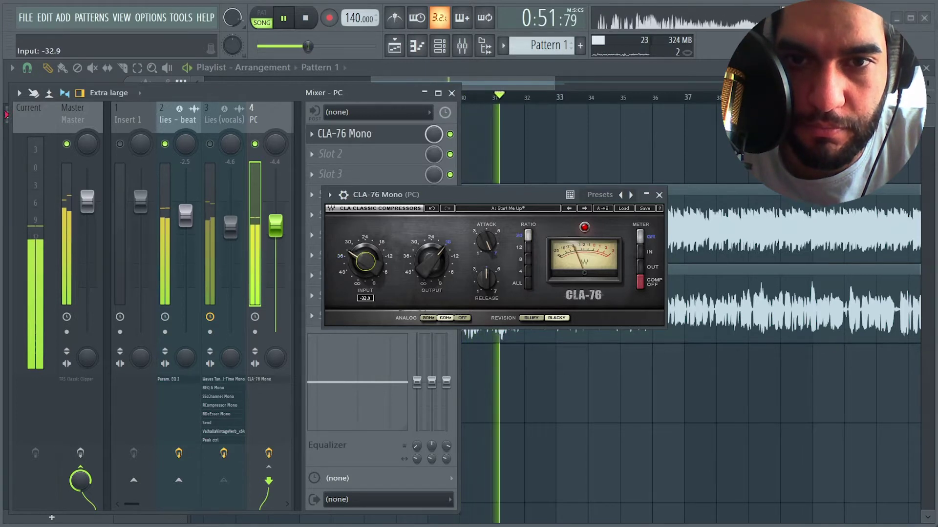
Adjust the CLA-76 attack and raise its input to -28.8 while the song plays, and stop playback.
left_click_drag(485, 241, 486, 276)
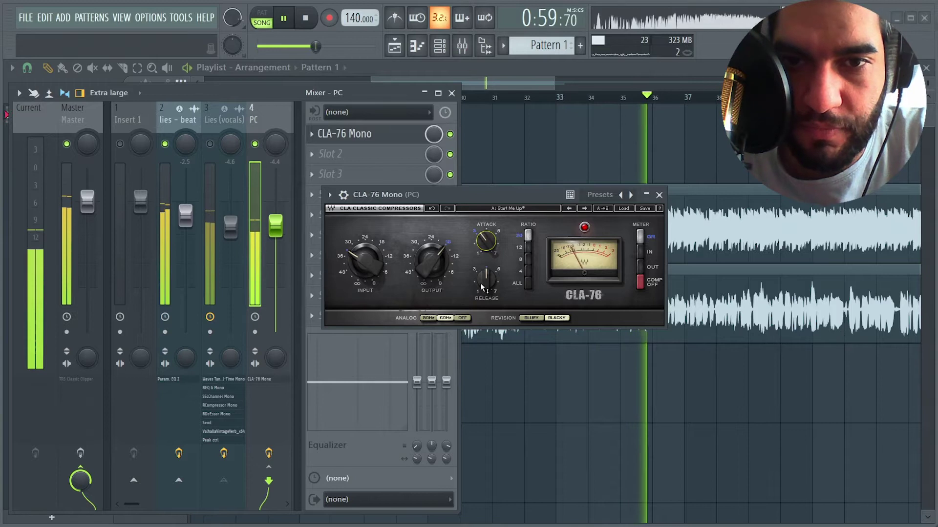
left_click_drag(370, 276, 370, 269)
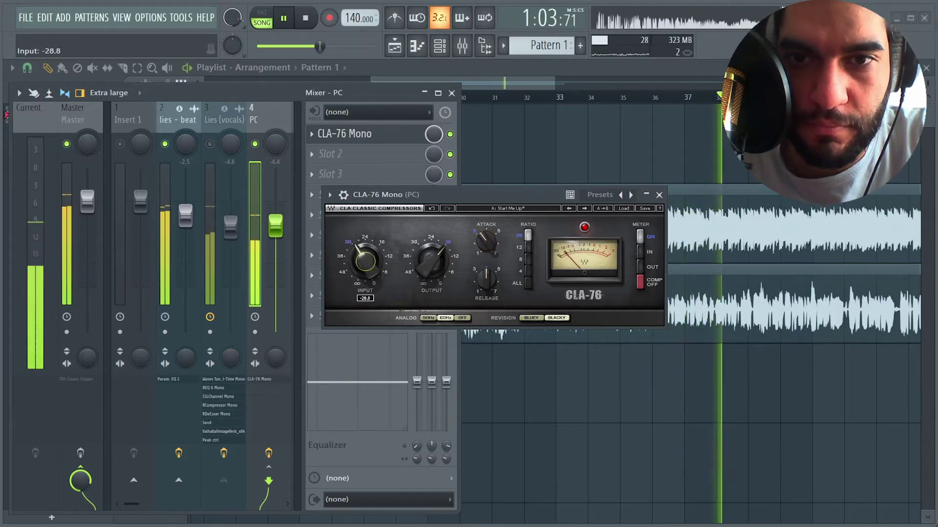
key("space")
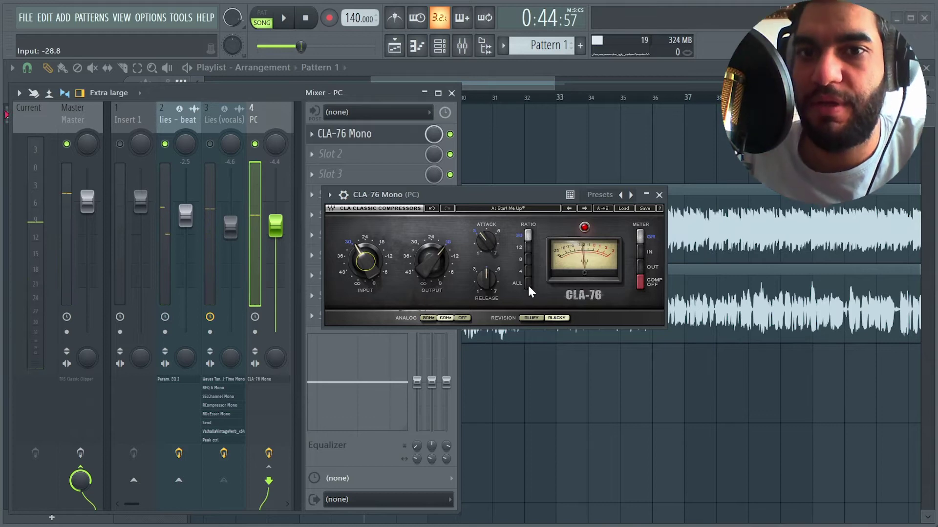
Set the CLA-76 ratio to All and adjust its output level while the song plays.
left_click(528, 283)
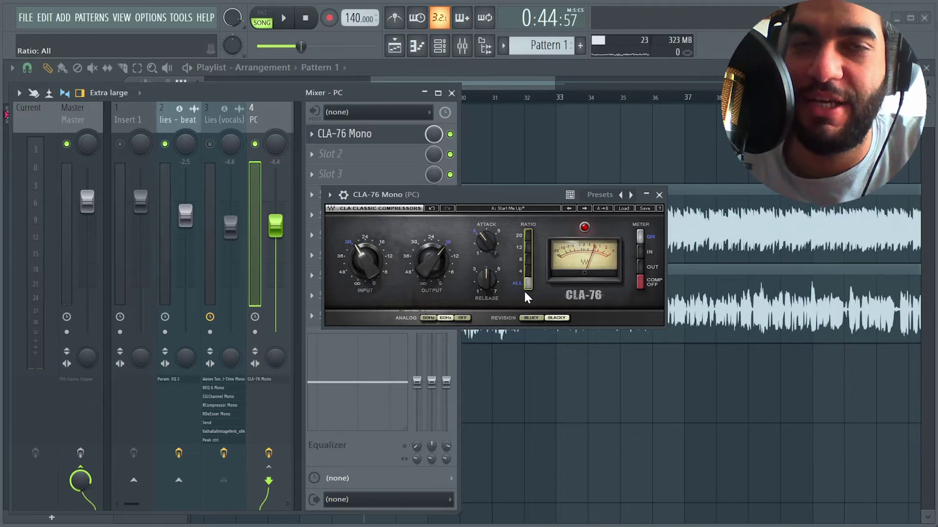
key("space")
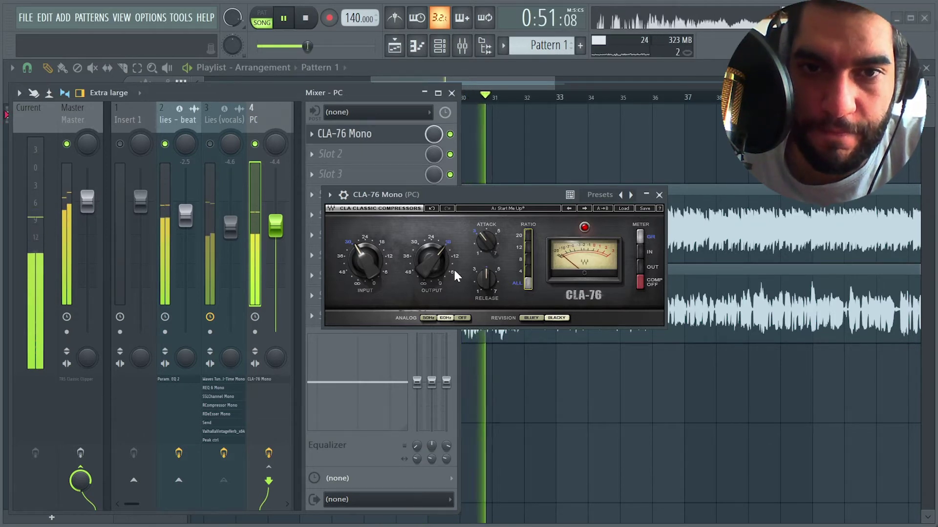
mouse_move(432, 268)
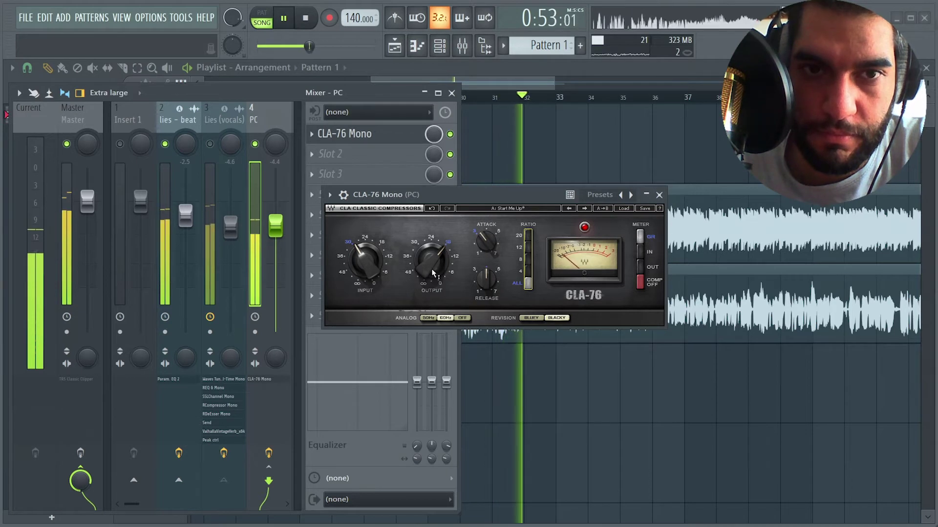
left_click_drag(432, 272, 431, 265)
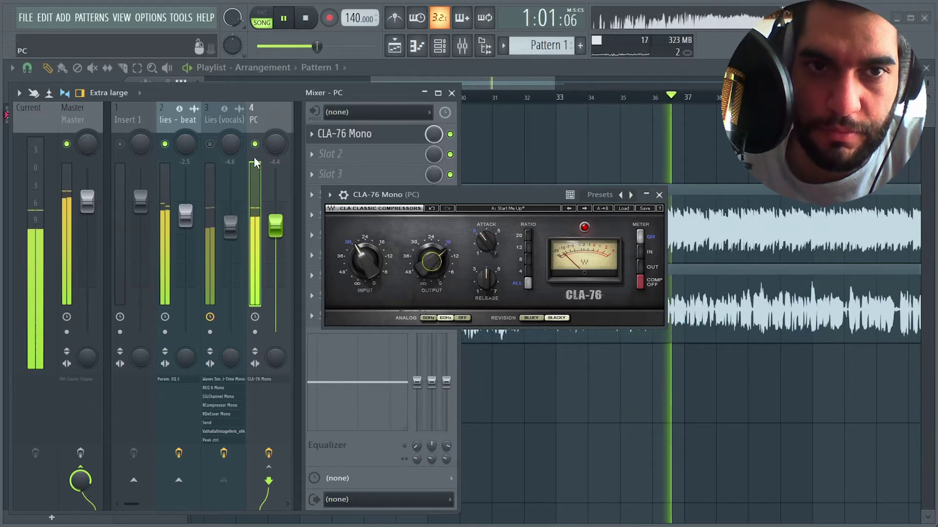
Compare the sound with the CLA-76 bypassed and enabled, and listen to the PC track soloed.
left_click(451, 135)
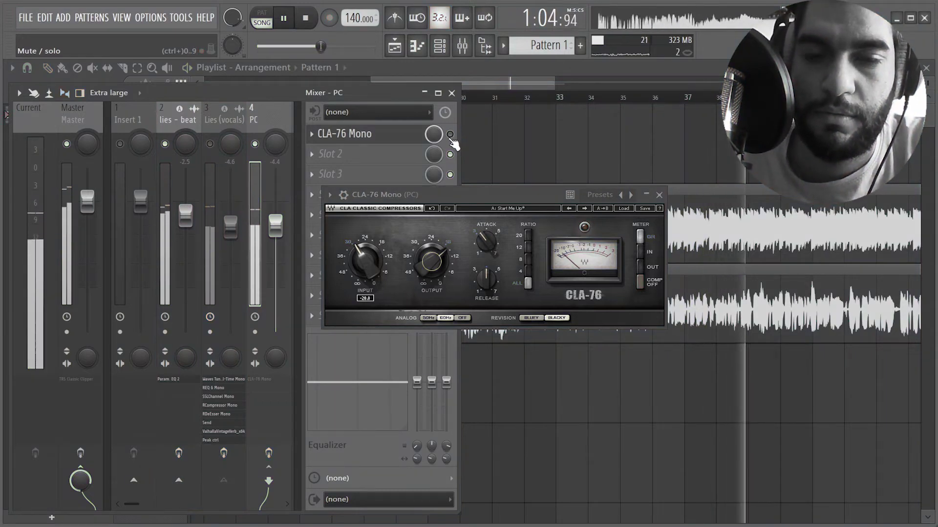
left_click(451, 135)
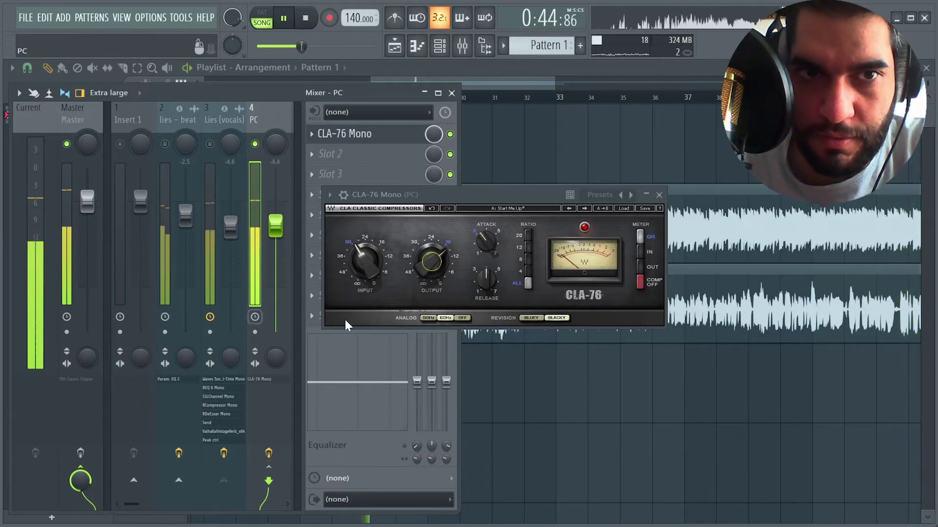
left_click(273, 455)
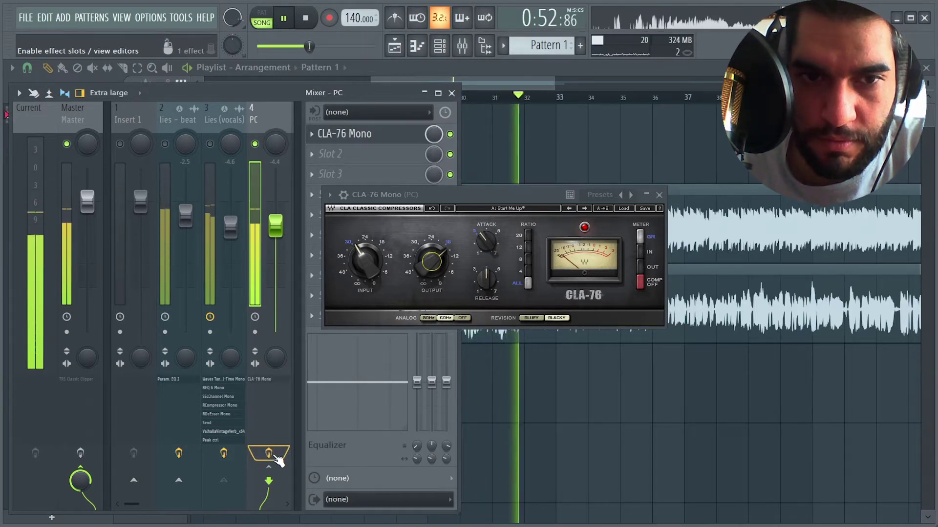
left_click_drag(404, 197, 373, 289)
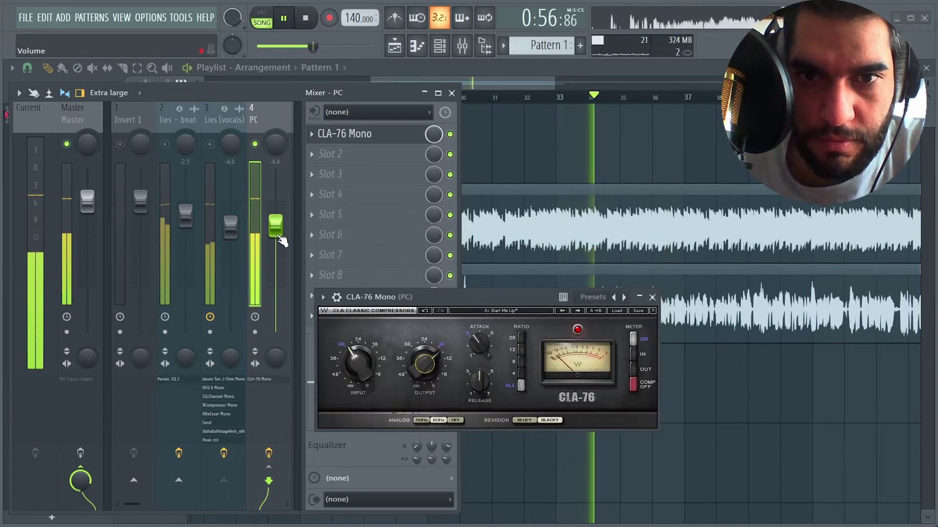
key("space")
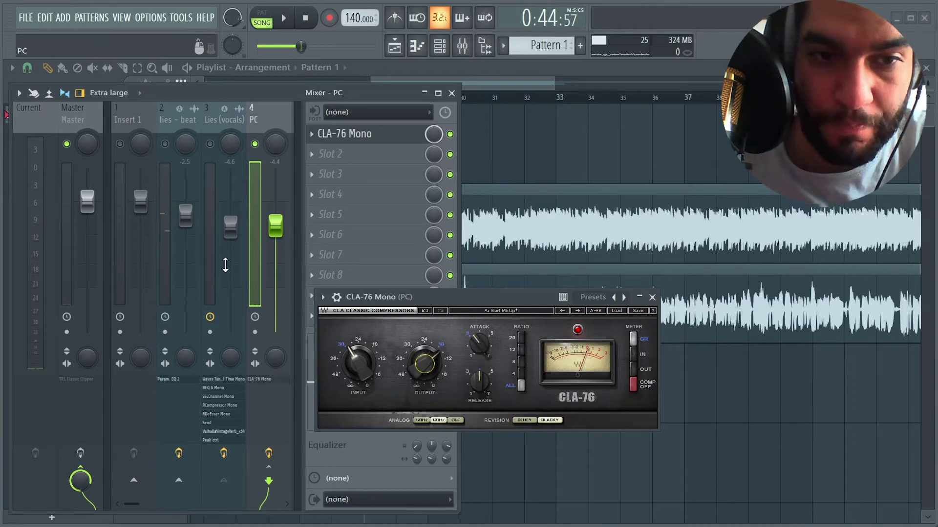
Load the Waves Sibilance Mono plugin into slot 2 of the PC track and place its window beside the track faders.
left_click_drag(389, 302, 380, 219)
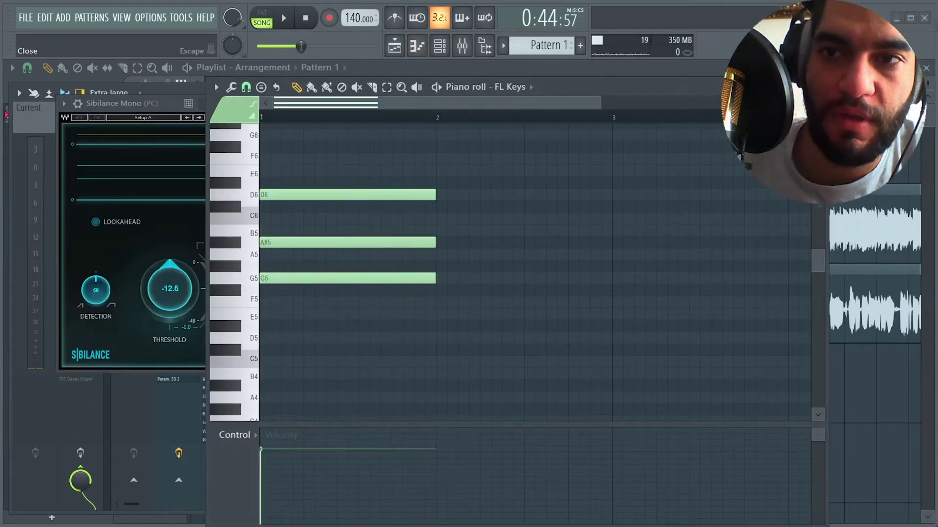
key("Escape")
left_click_drag(150, 102, 420, 140)
Monitor the detected sibilance during playback and set the Sibilance mode to 26 and detection to 81.
key("space")
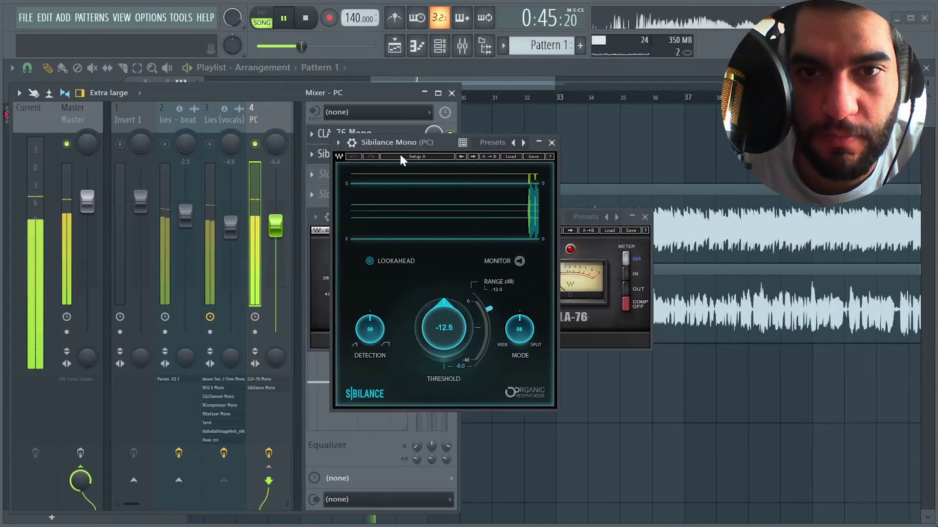
left_click(519, 261)
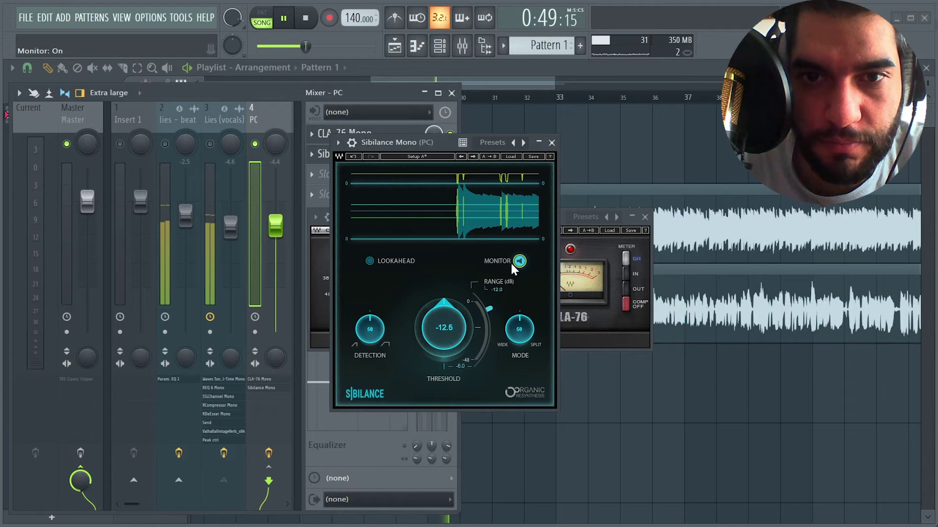
mouse_move(519, 329)
left_mouse_down()
mouse_move(519, 349)
mouse_move(519, 342)
left_mouse_up()
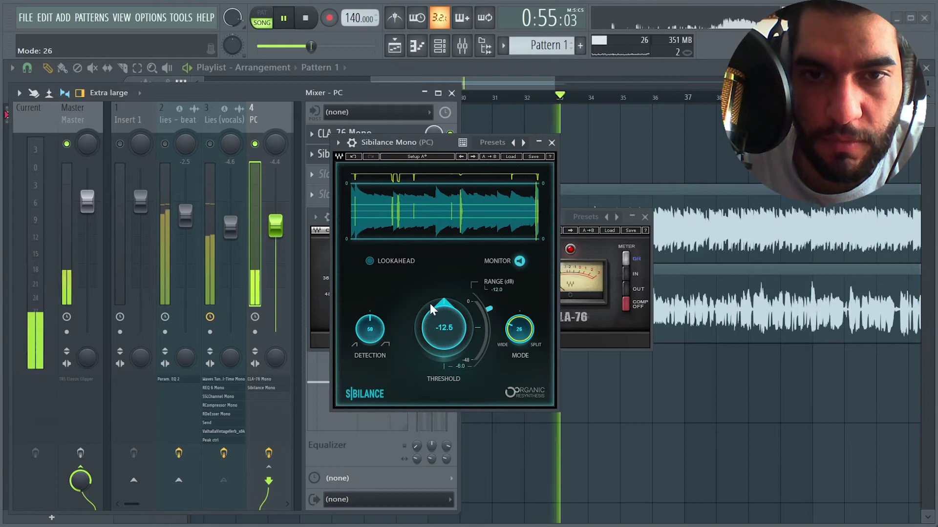
left_click_drag(370, 328, 369, 313)
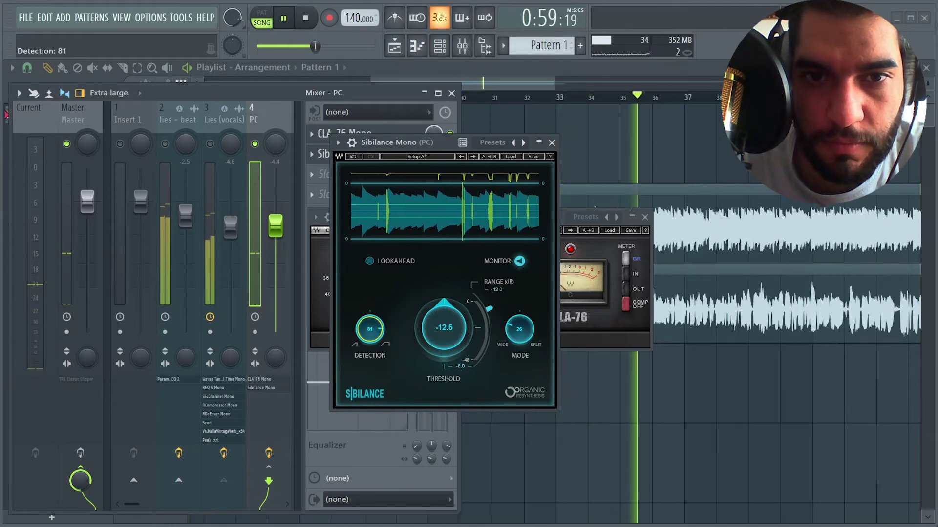
Set the Sibilance range to -9.9 dB and threshold to -28.7 dB, turn monitoring off and close both plugin windows.
left_click_drag(443, 328, 443, 338)
left_click_drag(489, 310, 486, 304)
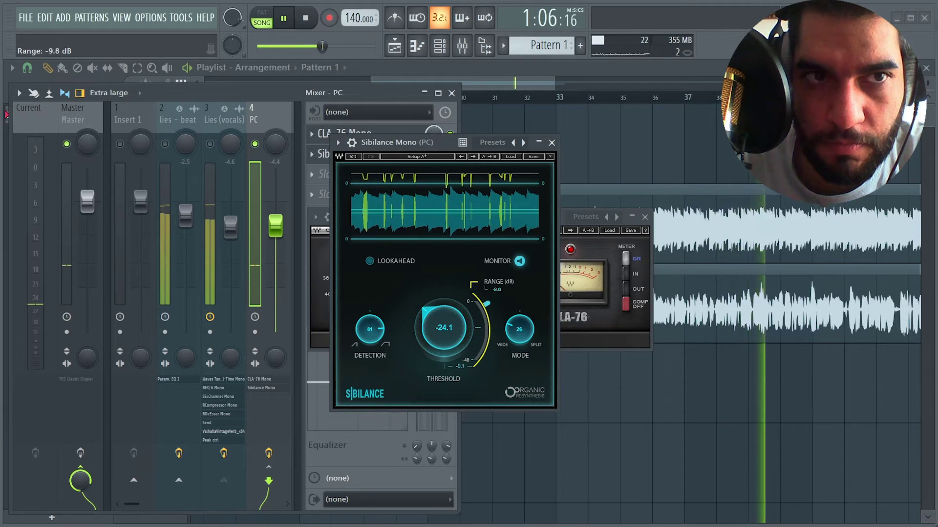
left_click(520, 260)
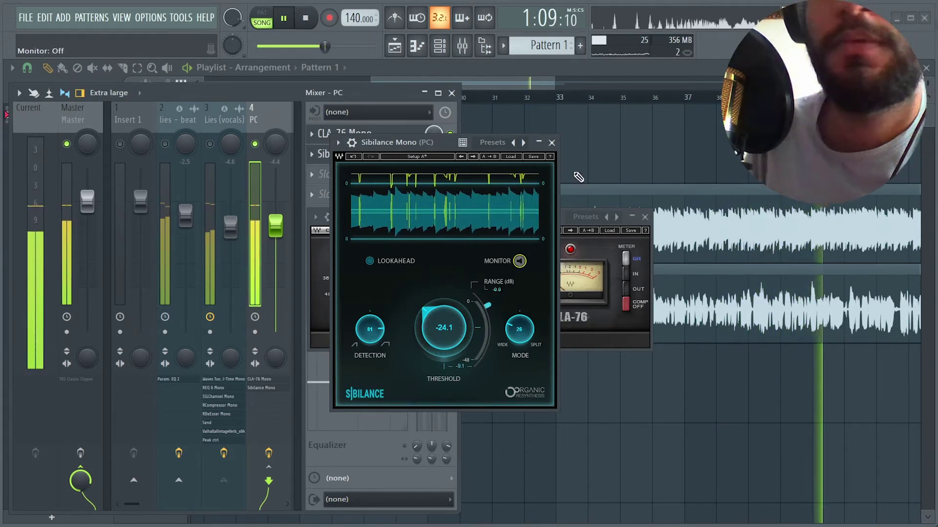
mouse_move(470, 340)
left_mouse_down()
mouse_move(469, 371)
mouse_move(470, 354)
left_mouse_up()
key("space")
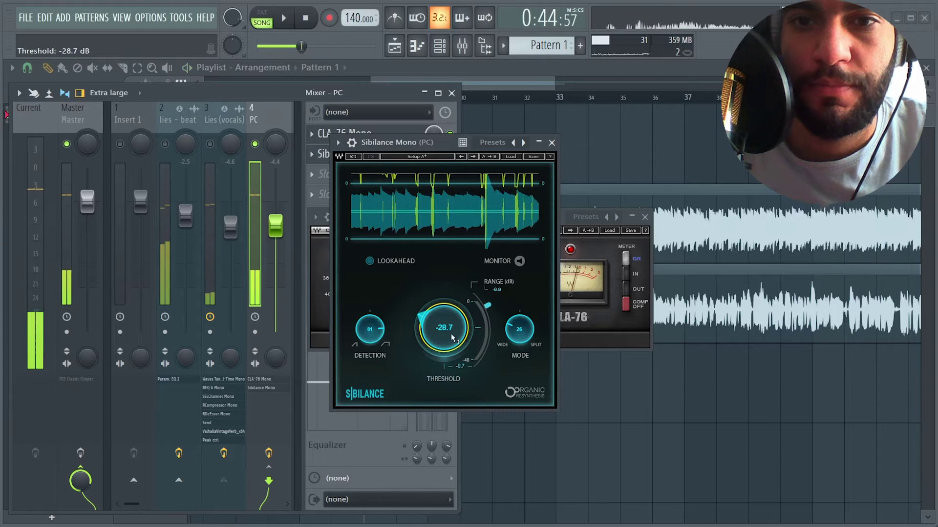
left_click(551, 142)
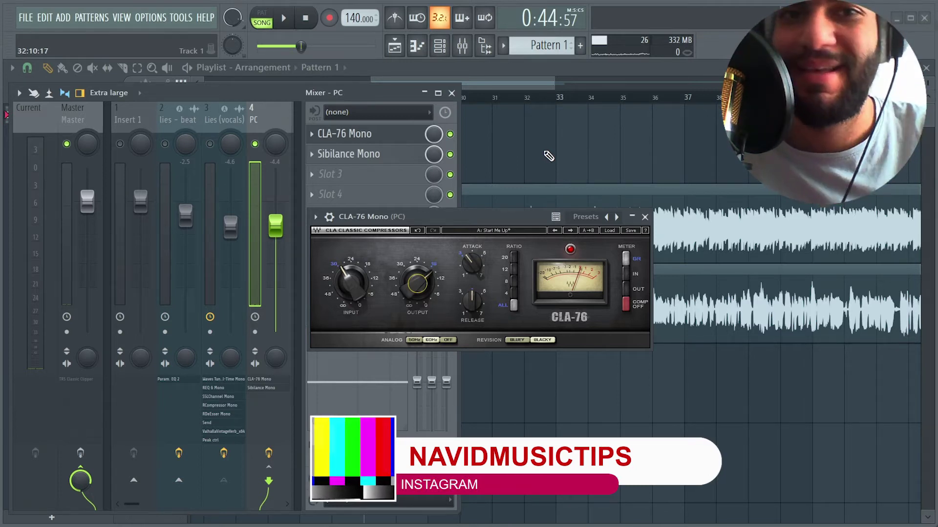
left_click(645, 217)
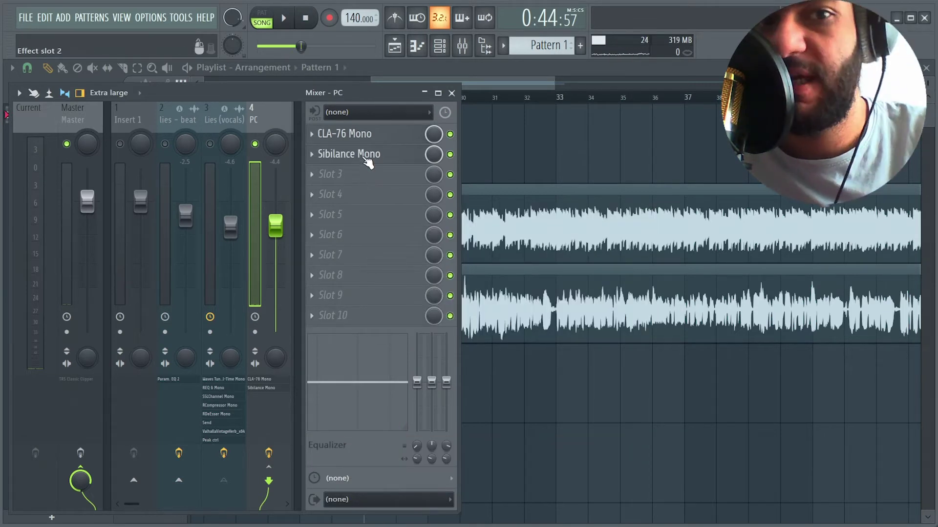
Add the PuigTec EQP1A Mono equalizer to the PC track between the CLA-76 and Sibilance.
left_click(366, 175)
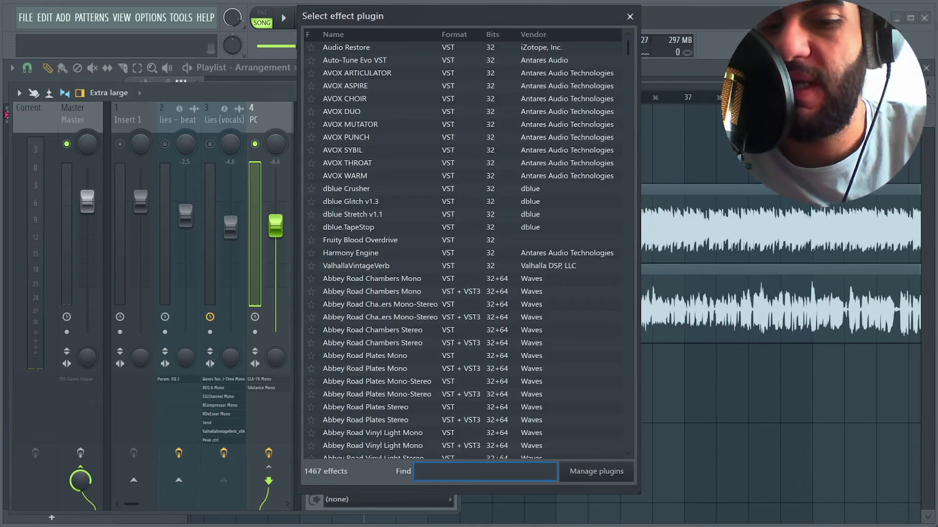
type("PUIGTE")
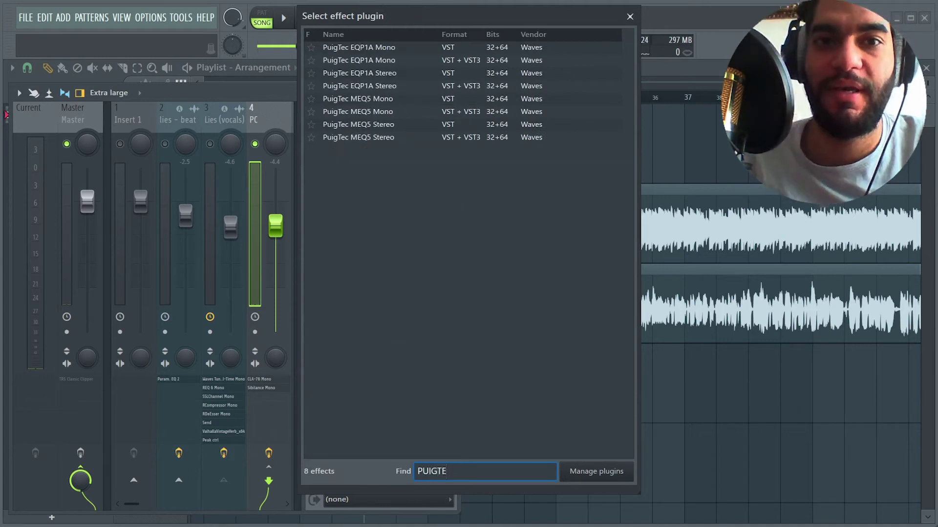
key("Return")
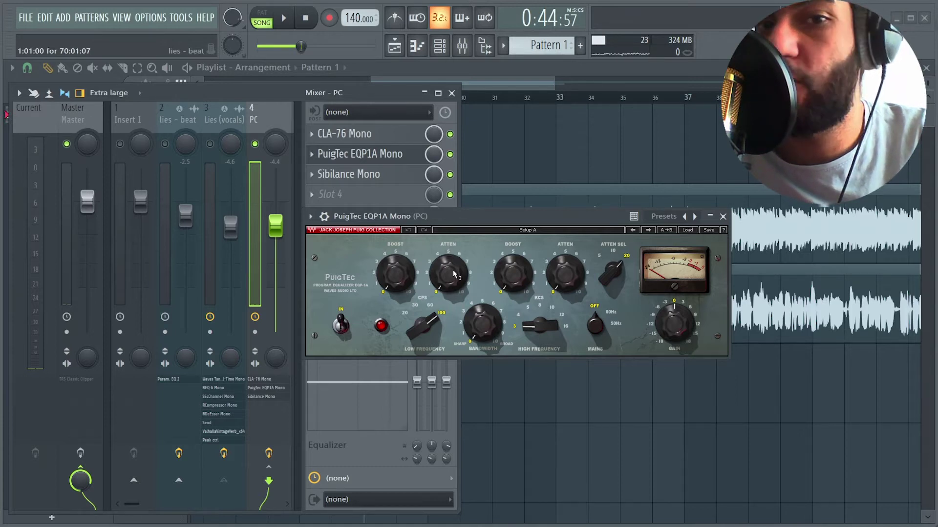
Play the song while adjusting the PuigTec low attenuation, trying 11.0 and settling at 6.2.
key("space")
left_click_drag(454, 283, 453, 203)
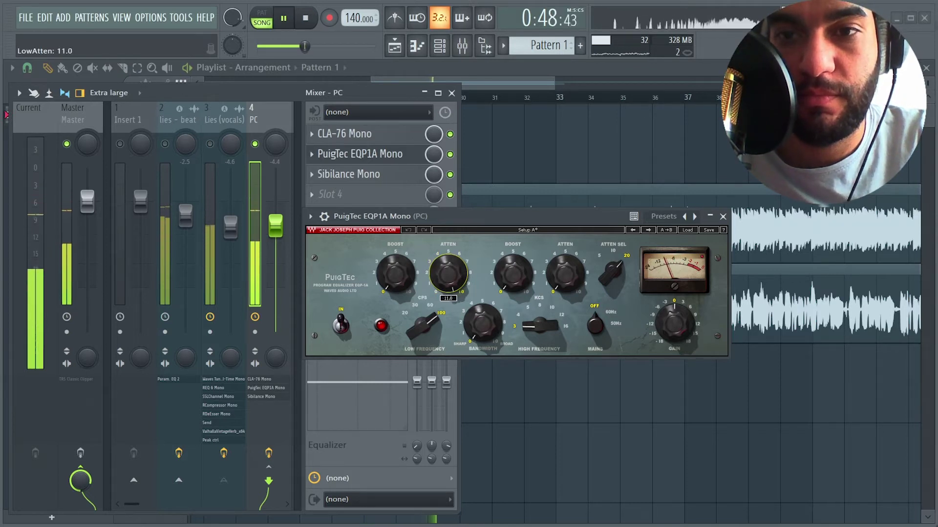
key("space")
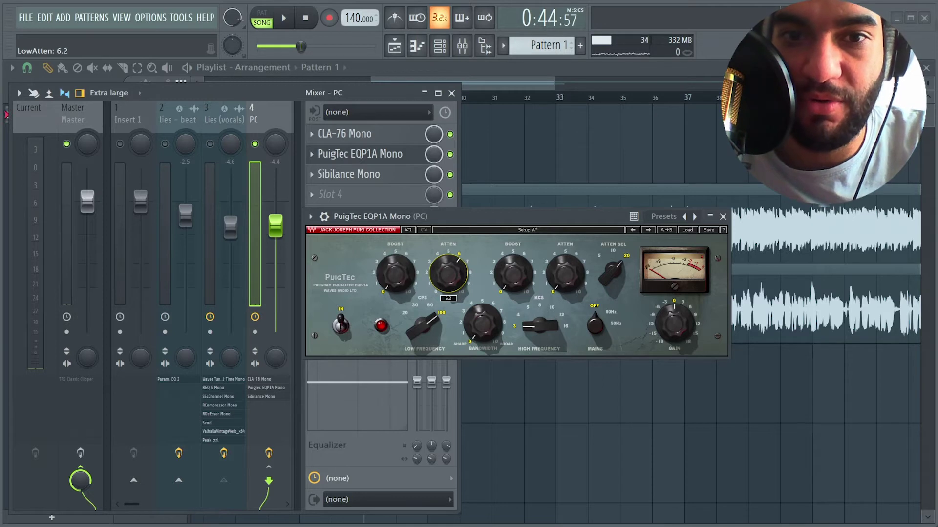
Set the PuigTec bandwidth to about 7, high frequency to 16 and high boost to about 6, and audition the PC track.
key("space")
left_click_drag(447, 274, 447, 274)
key("space")
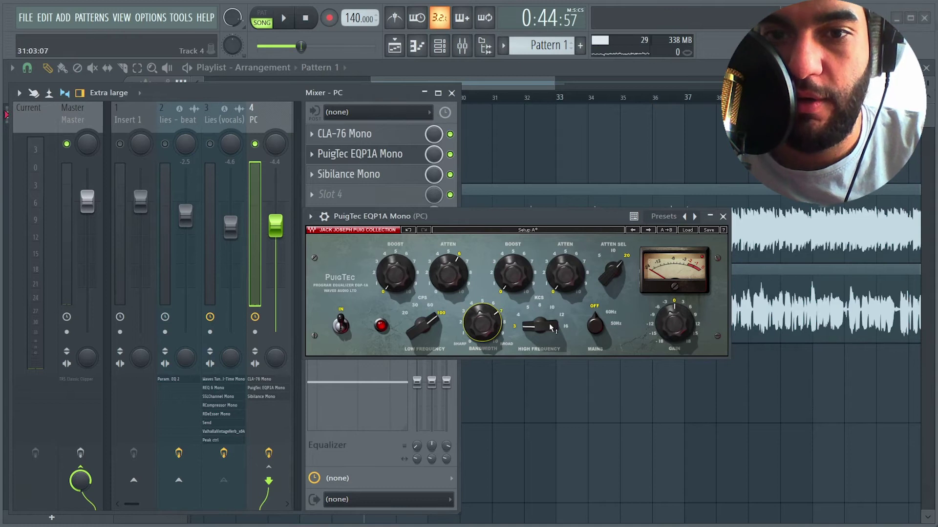
left_click_drag(551, 328, 551, 308)
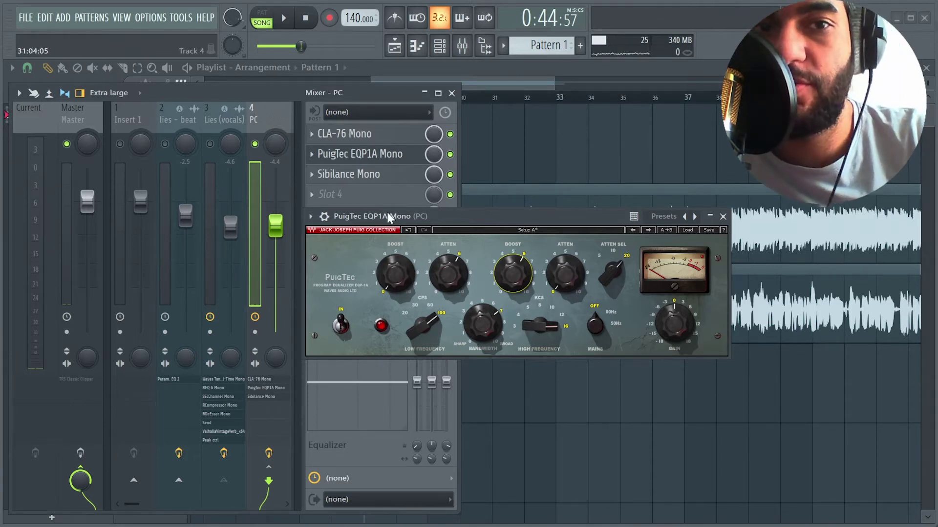
key("space")
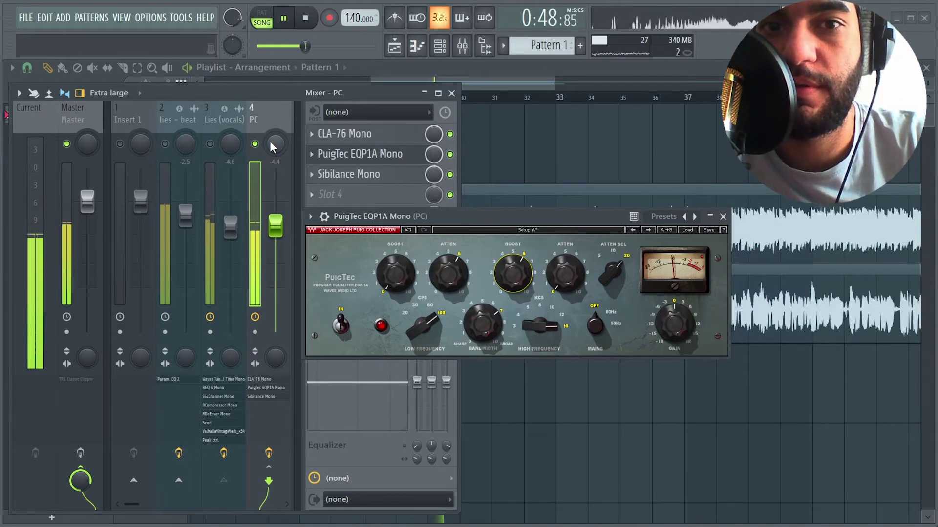
key("space")
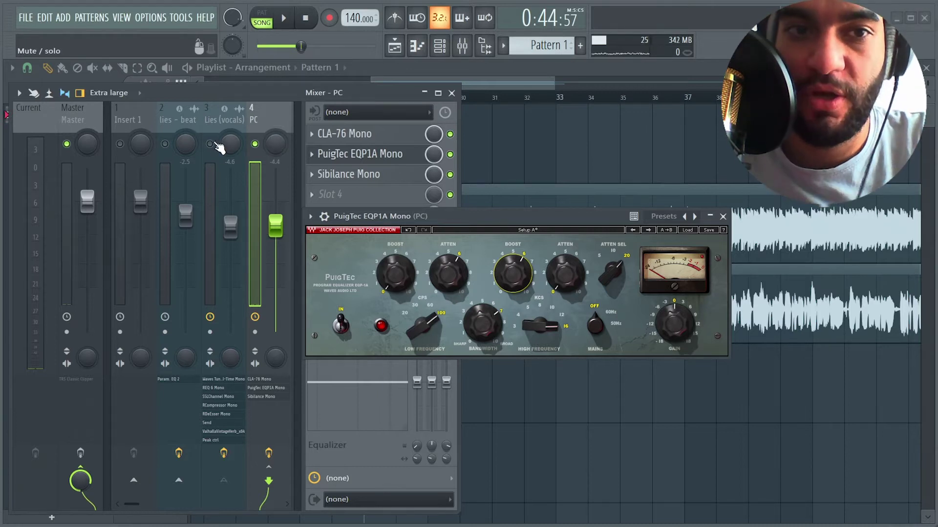
Unmute the other tracks, pull the PC fader fully down and raise it to -14.8 dB while the song plays.
left_click_drag(211, 144, 120, 144)
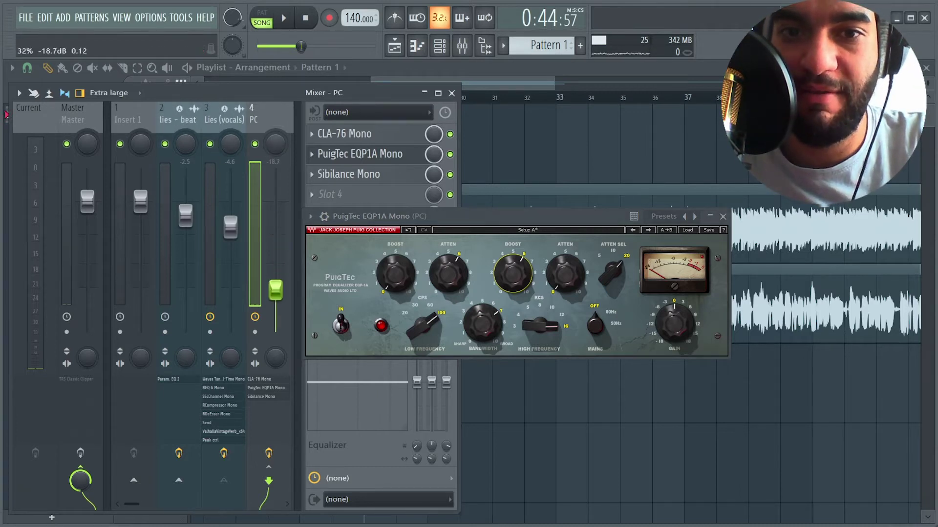
left_click(723, 216)
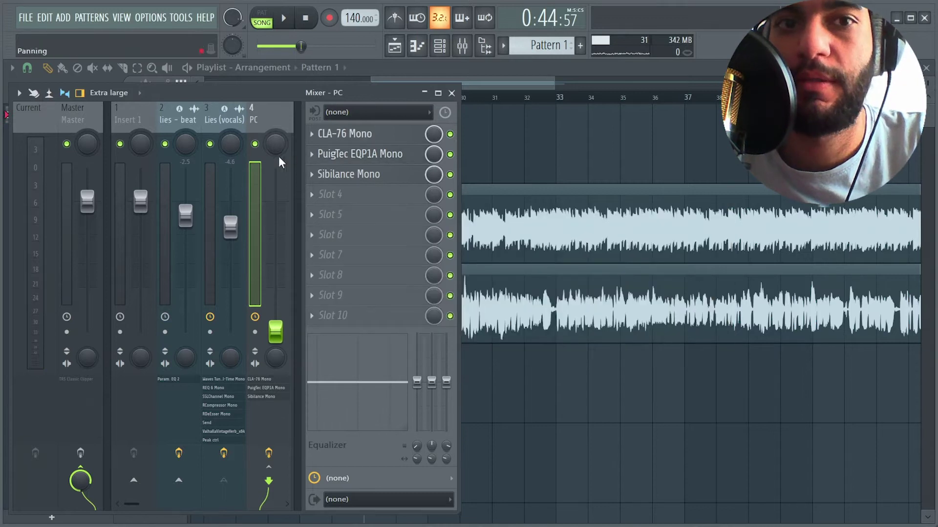
key("space")
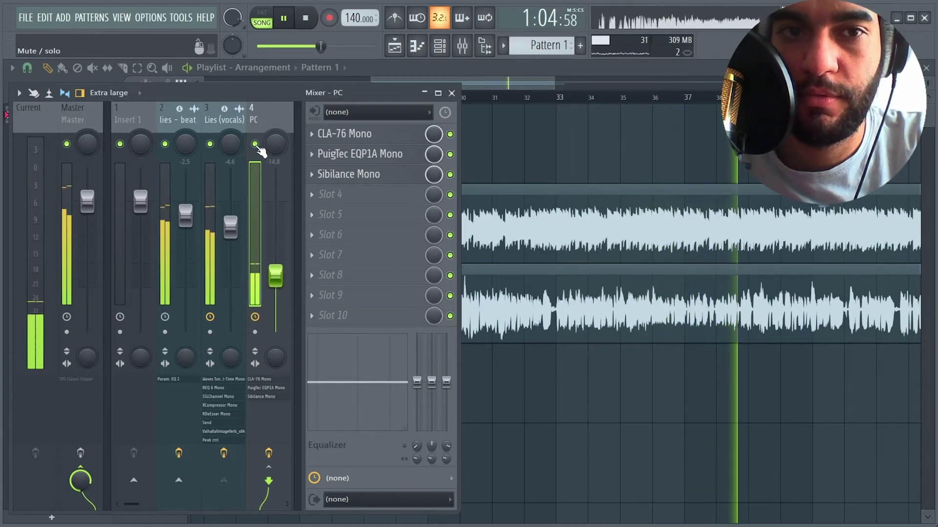
Mute the PC track and replay the song to hear the mix without parallel compression.
key("space")
left_click(255, 144)
key("space")
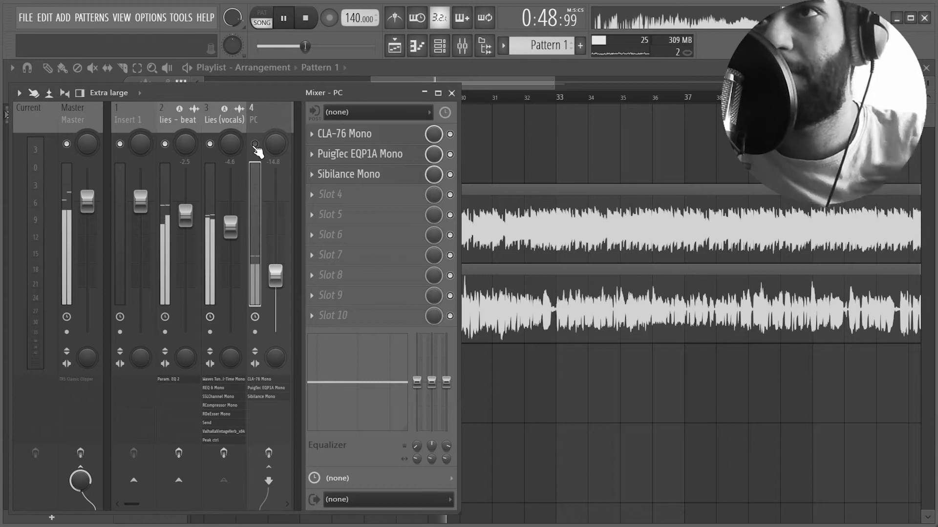
Unmute the PC track to hear the parallel compression again, and save the project.
left_click(254, 144)
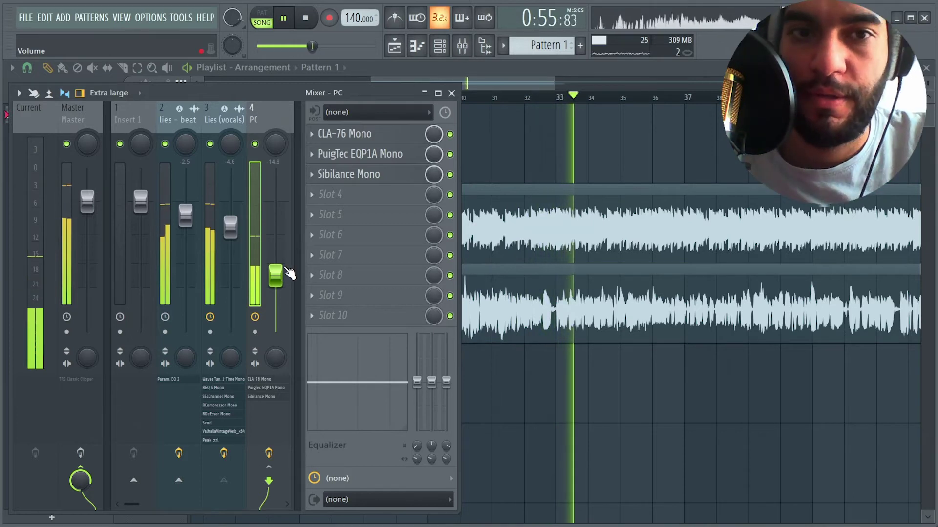
key("space")
key("ctrl+s")
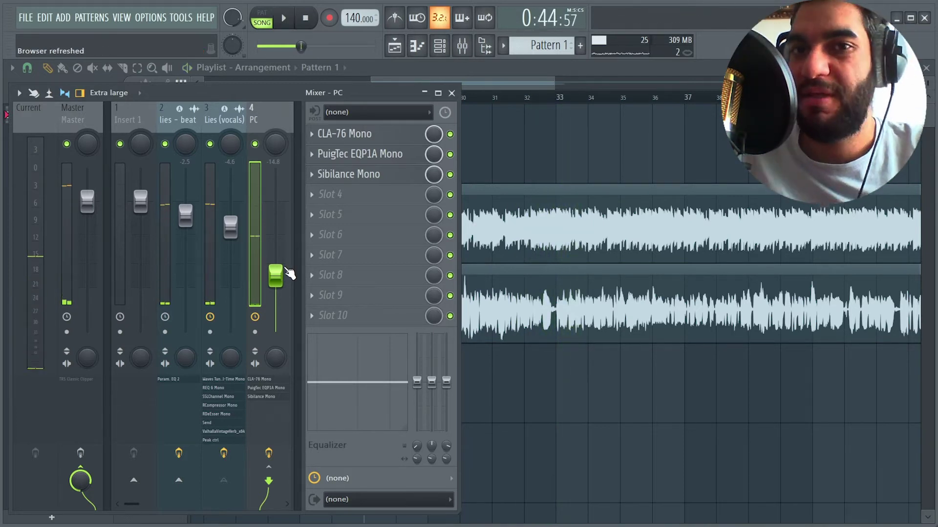
Load the L1 limiter Stereo plugin onto the Lies (vocals) mixer track.
left_click(232, 119)
left_click(268, 118)
left_click(219, 115)
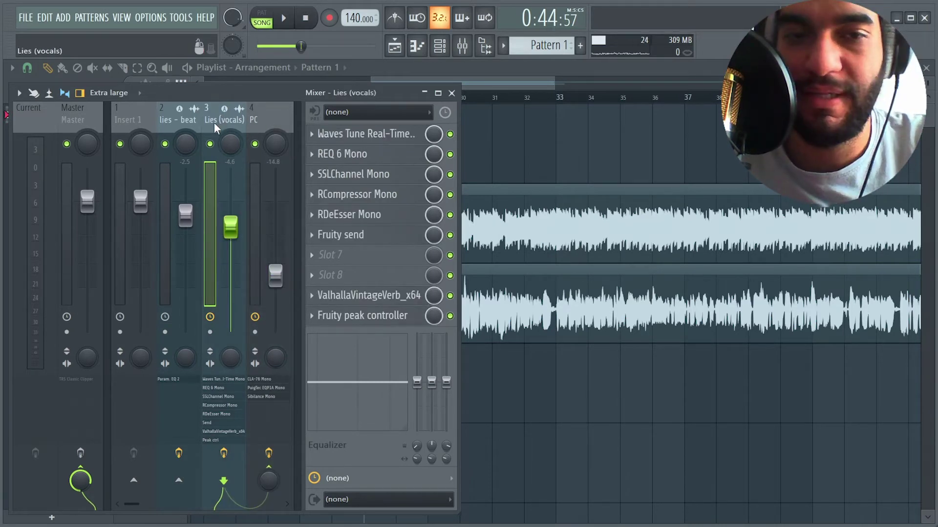
left_click(504, 332)
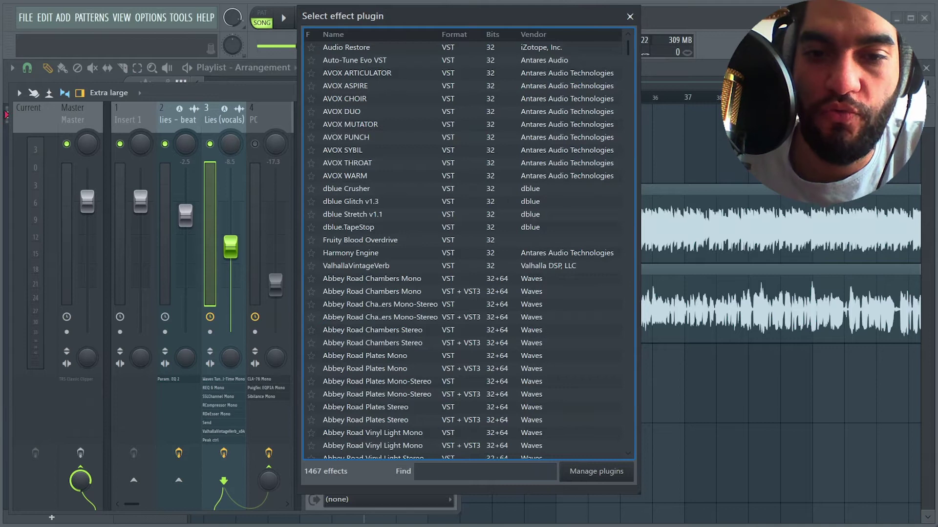
type("L1")
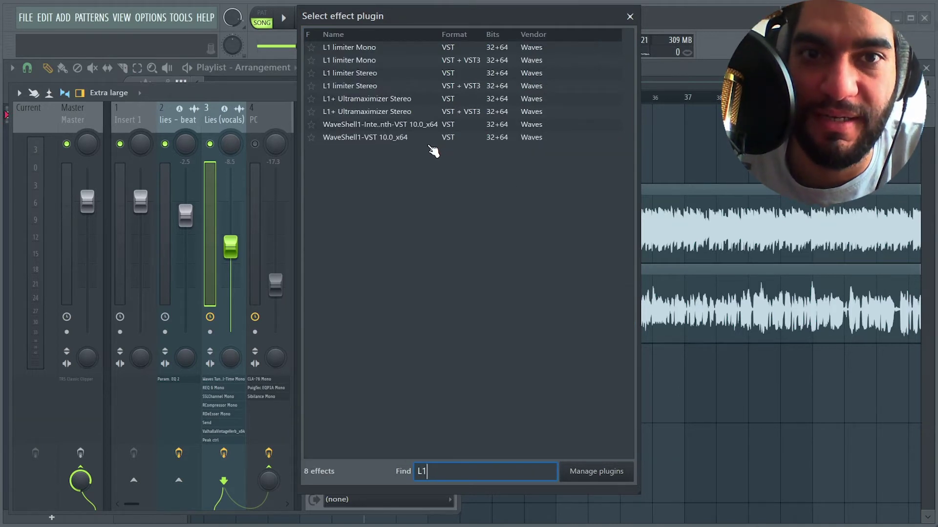
left_click(350, 86)
left_click(425, 92)
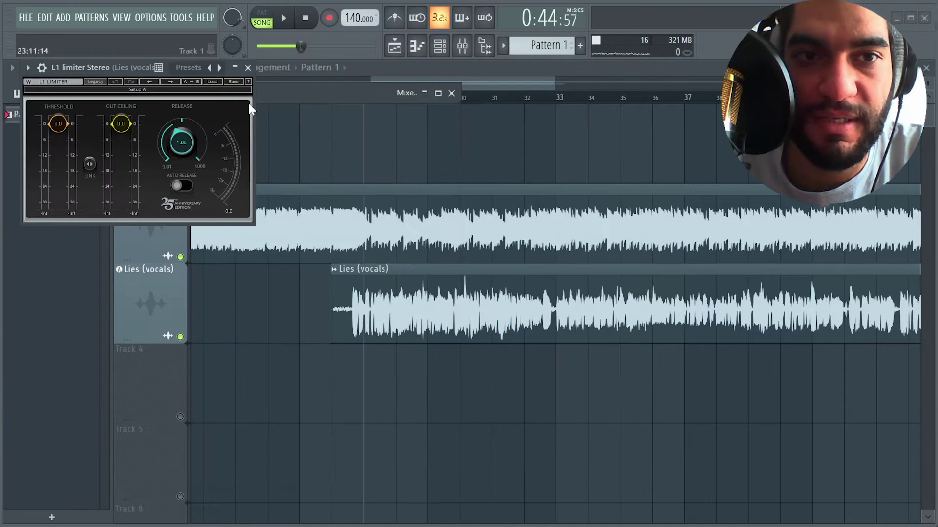
Lower the L1 limiter threshold to -4.8 dB while the song plays.
left_click_drag(132, 71, 381, 144)
left_click(424, 94)
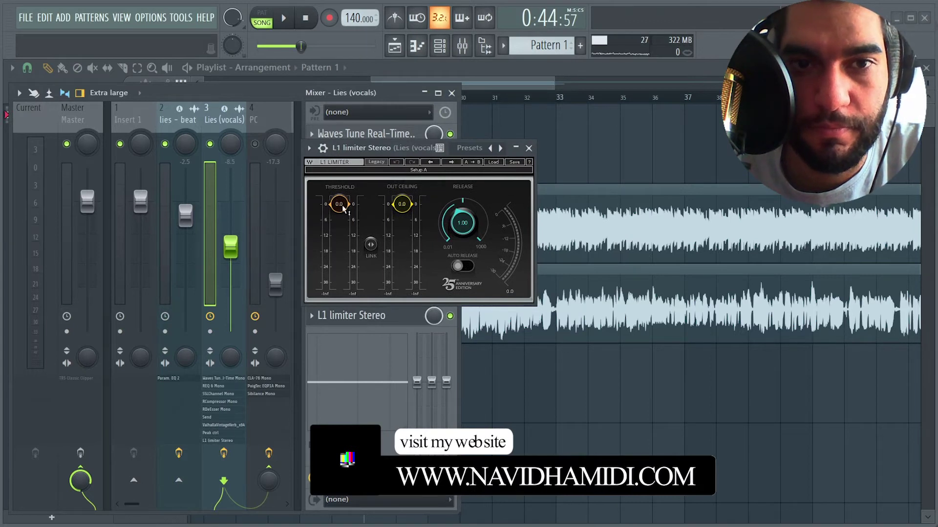
key("space")
left_click_drag(343, 209, 339, 218)
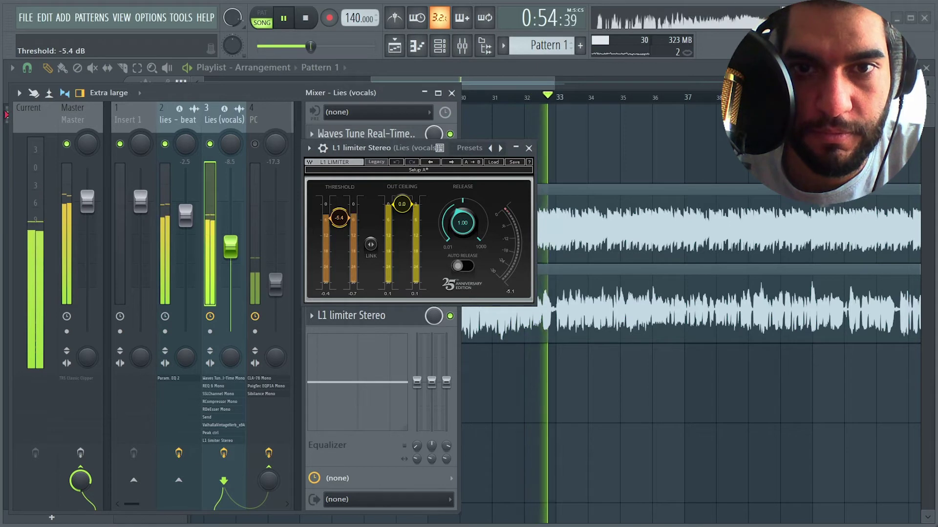
left_click_drag(339, 218, 339, 216)
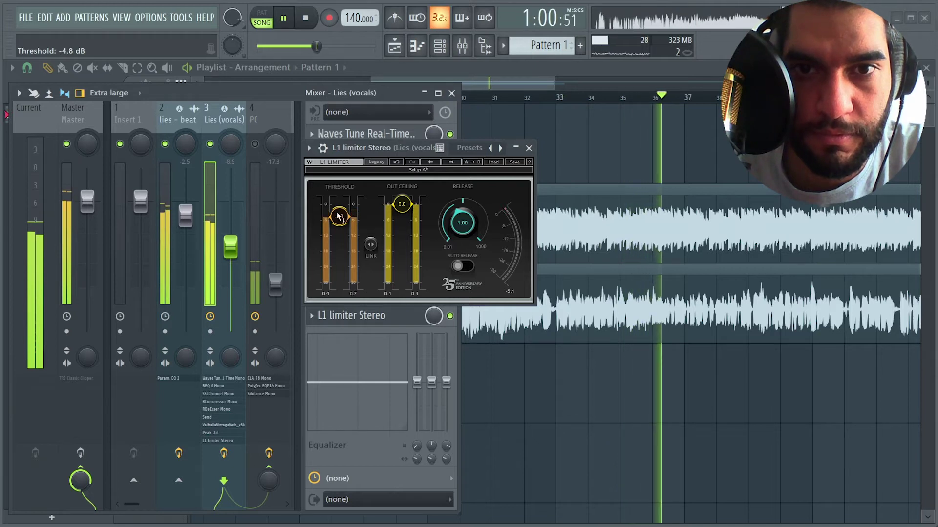
key("space")
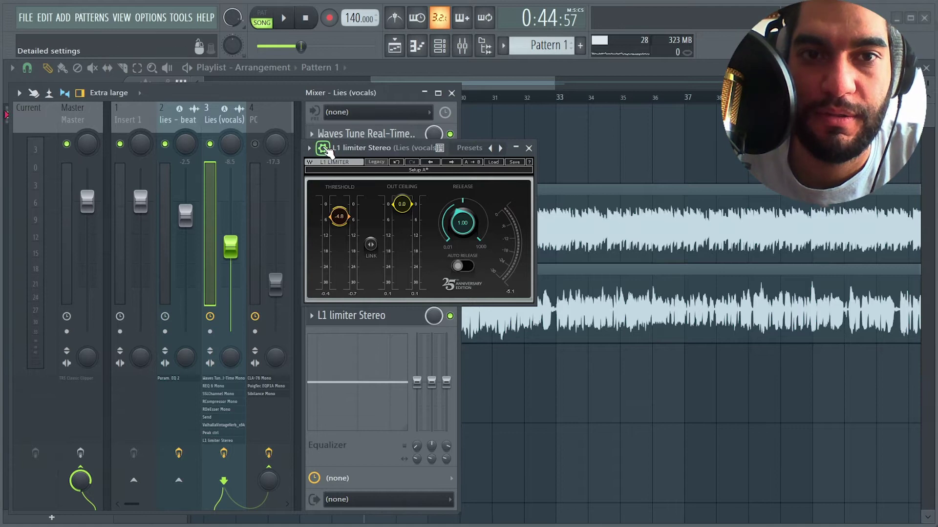
Compare the vocals with the L1 limiter switched off and on during playback.
left_click(323, 148)
key("space")
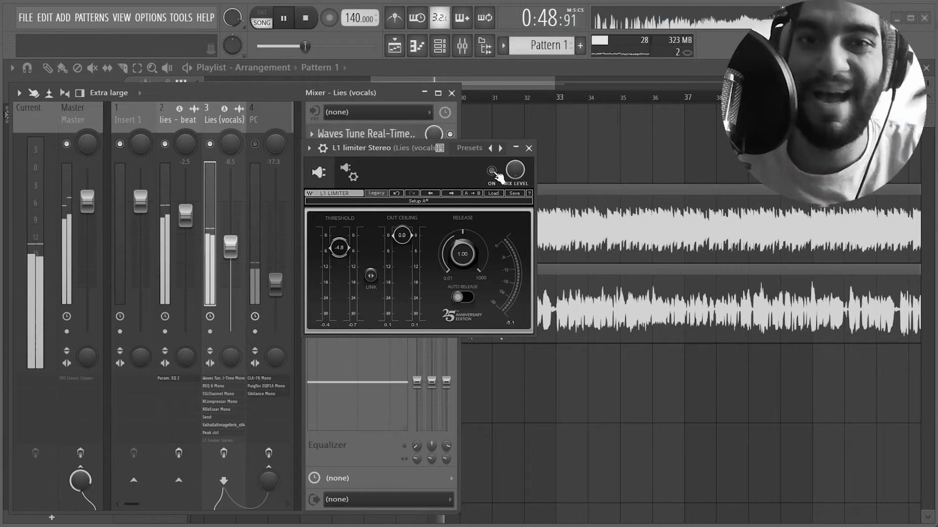
left_click(491, 171)
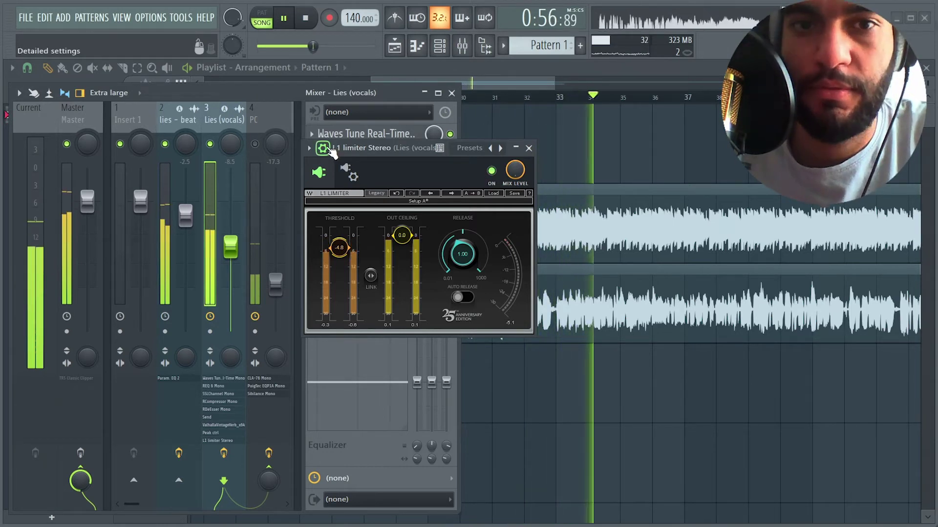
left_click(330, 148)
key("space")
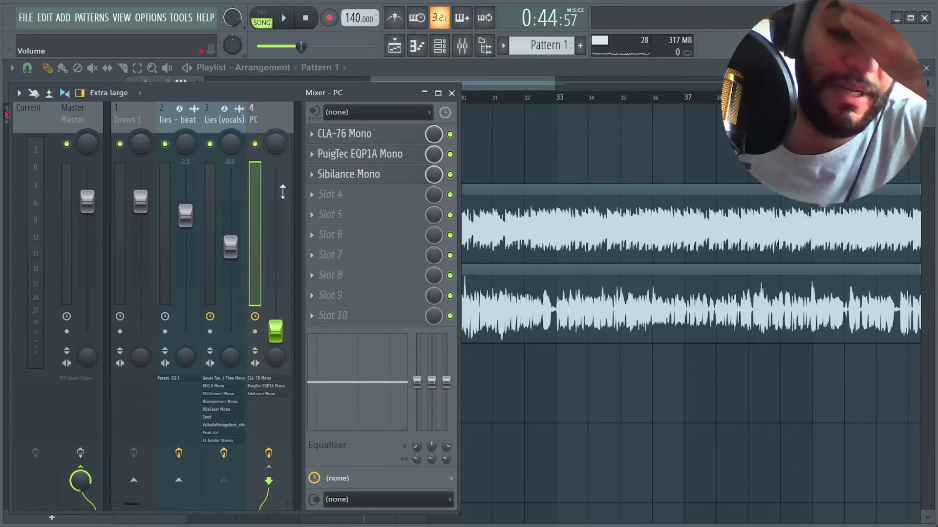
Play the song and compare the Lies (vocals) track with all its effects bypassed and enabled.
key("space")
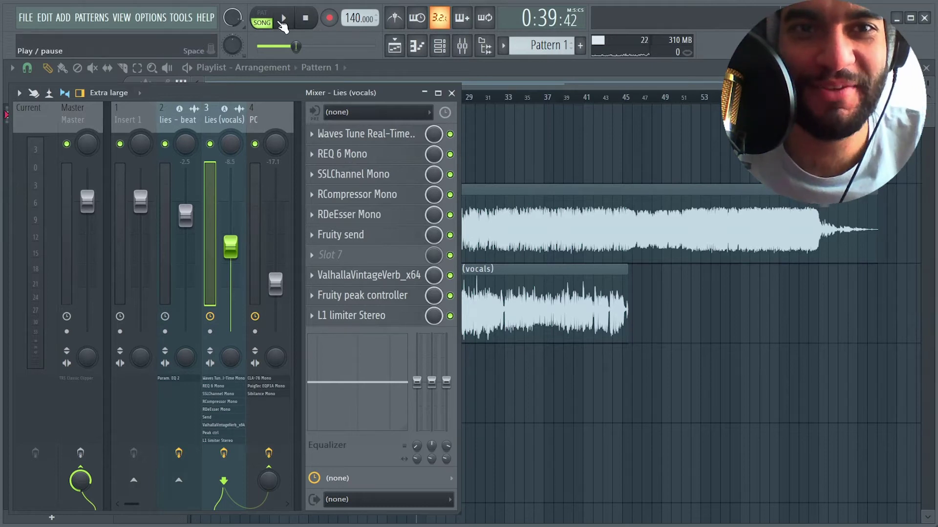
left_click(284, 20)
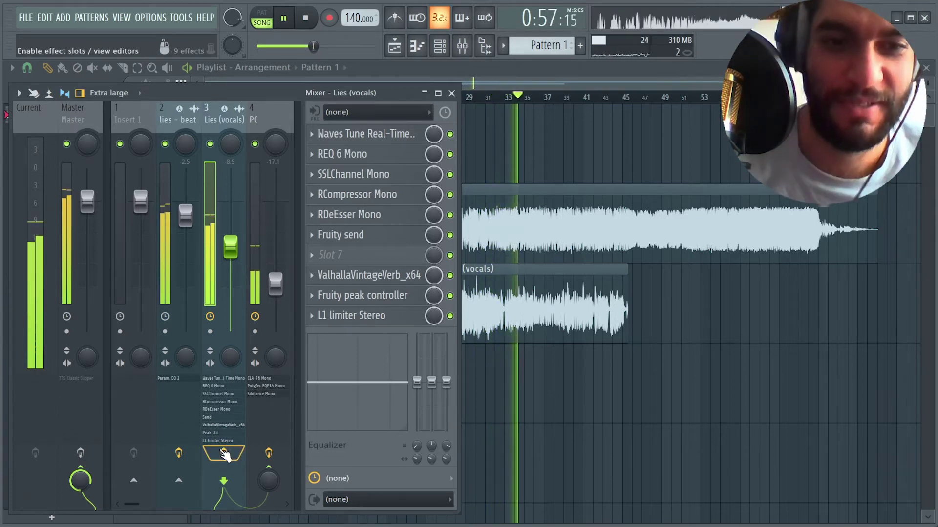
left_click(222, 454)
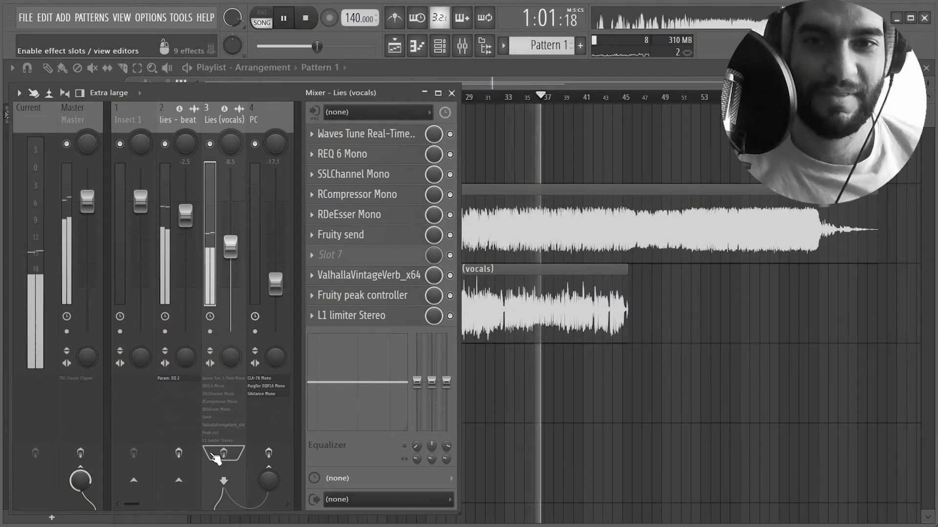
left_click(221, 458)
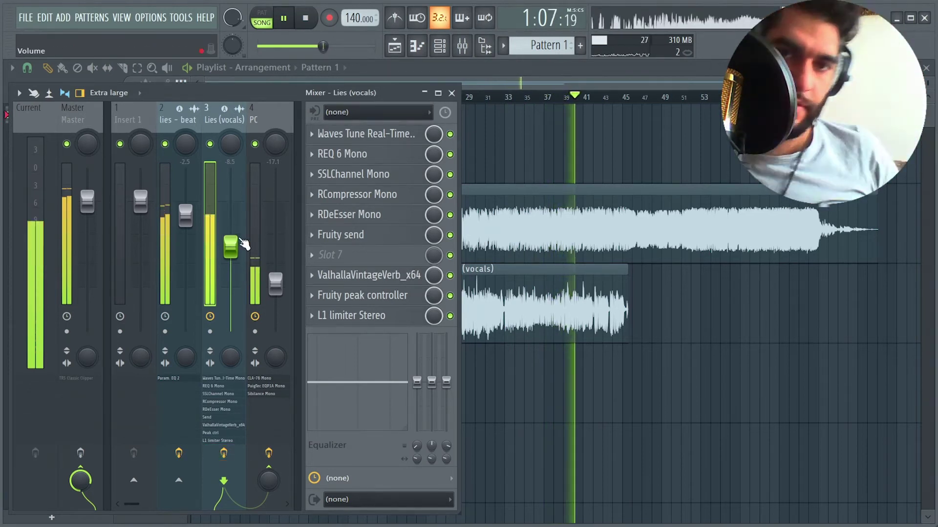
key("space")
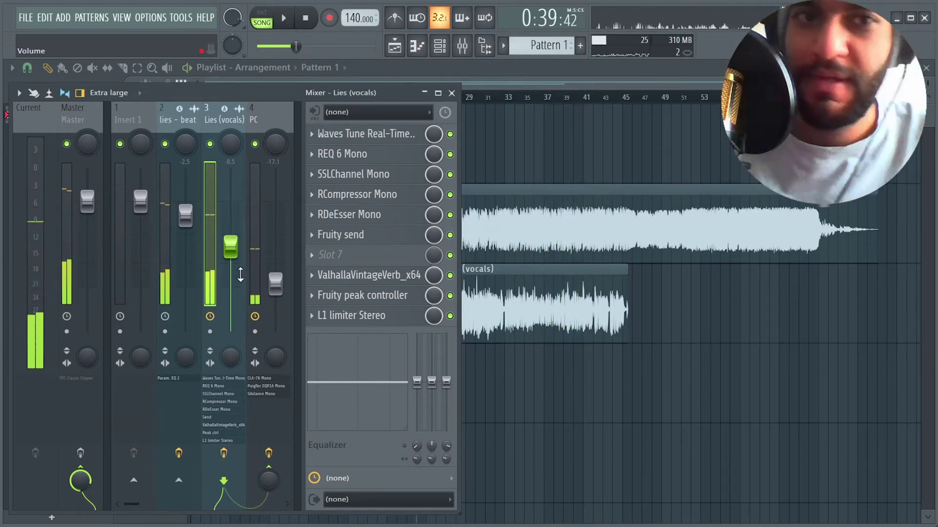
Colour the Lies (vocals) mixer track red.
right_click(231, 124)
left_click(286, 118)
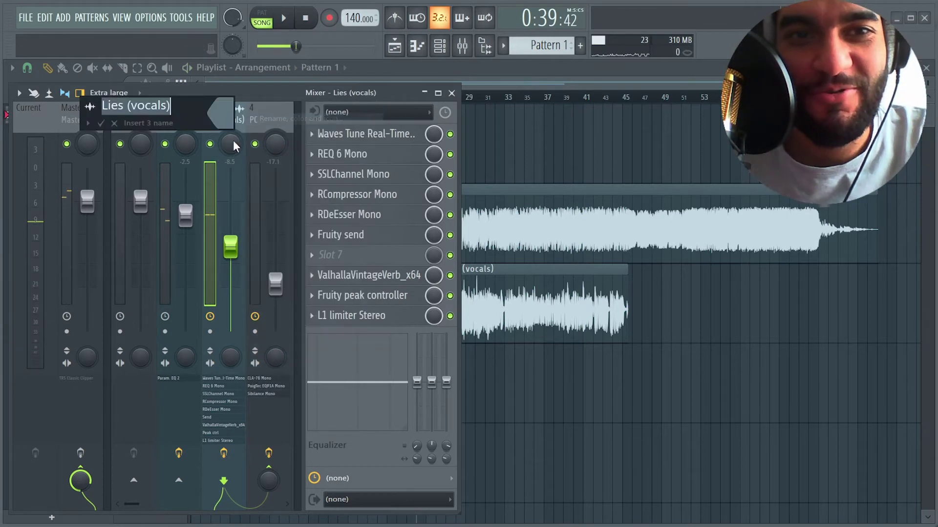
left_click(231, 122)
left_click(398, 149)
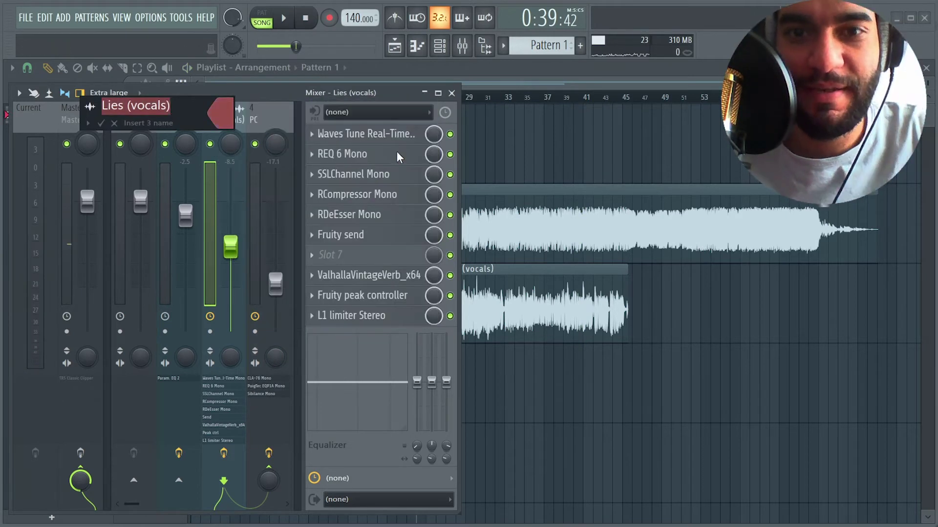
Colour the PC mixer track blue-purple.
right_click(272, 119)
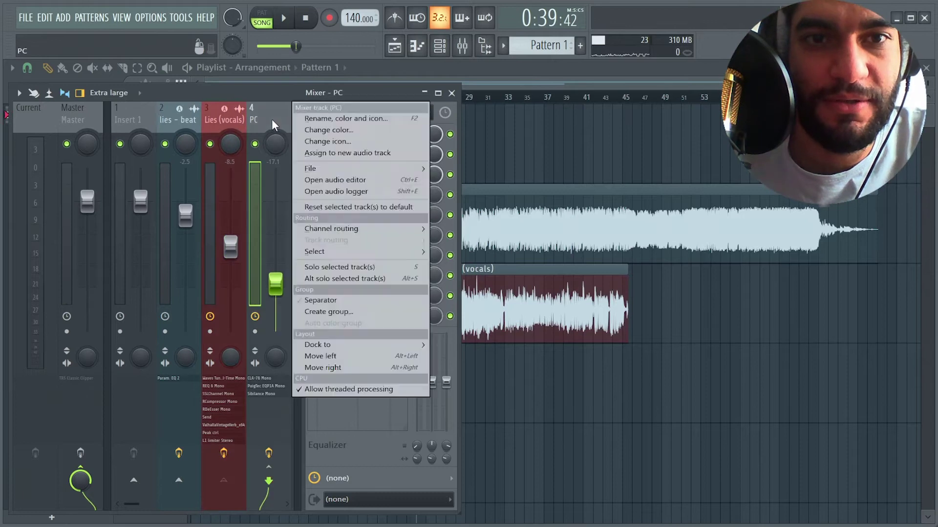
left_click(293, 118)
left_click(271, 113)
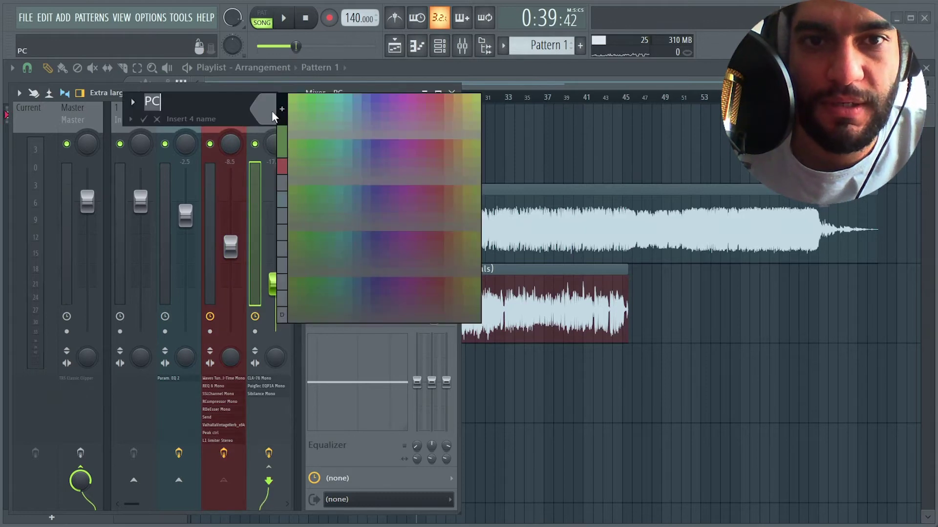
left_click(373, 99)
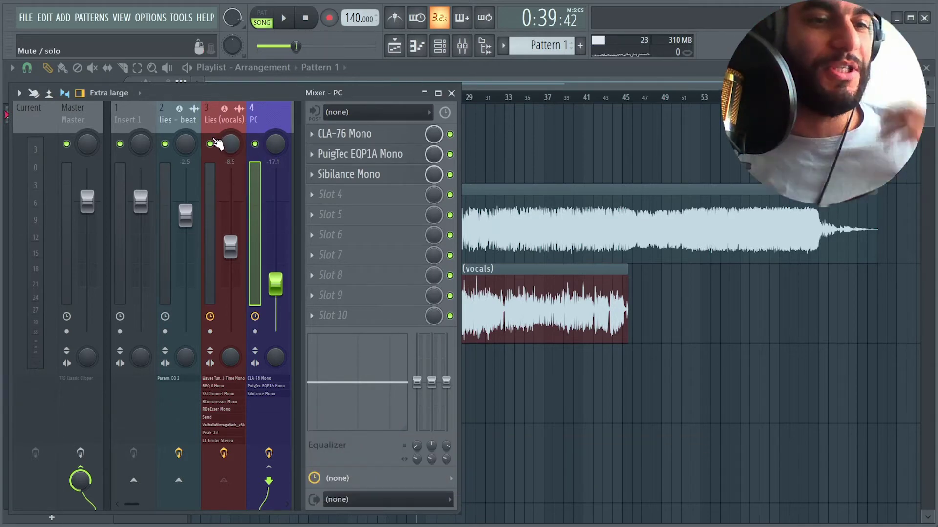
Widen the mixer to show a fifth insert track and add a Fruity Send in slot 7 of the Lies (vocals) track.
scroll(215, 115, "down", 3)
scroll(215, 115, "up", 3)
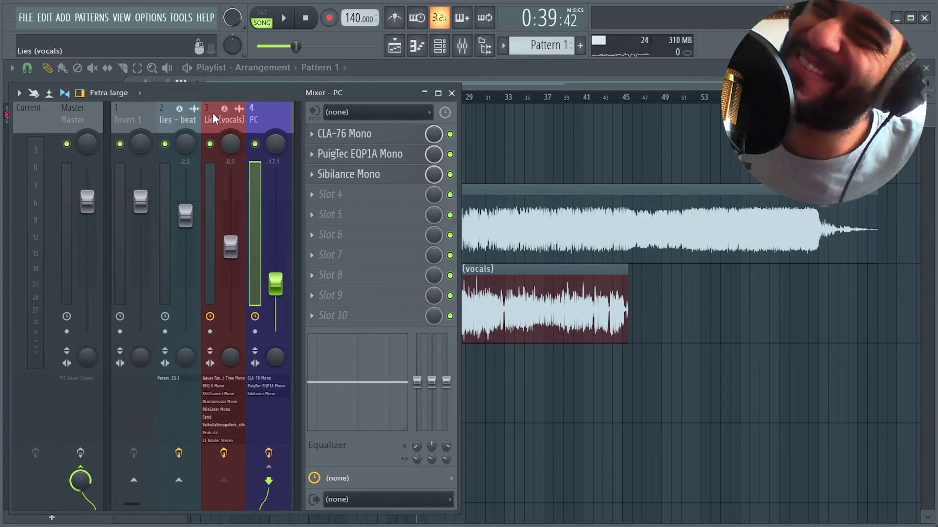
scroll(211, 106, "down", 3)
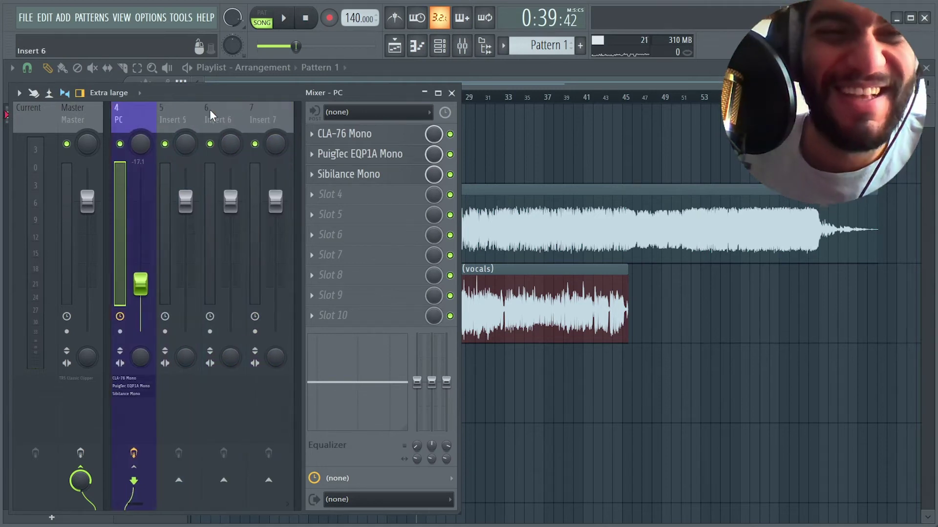
scroll(198, 117, "up", 3)
left_click_drag(457, 139, 321, 135)
left_click(212, 119)
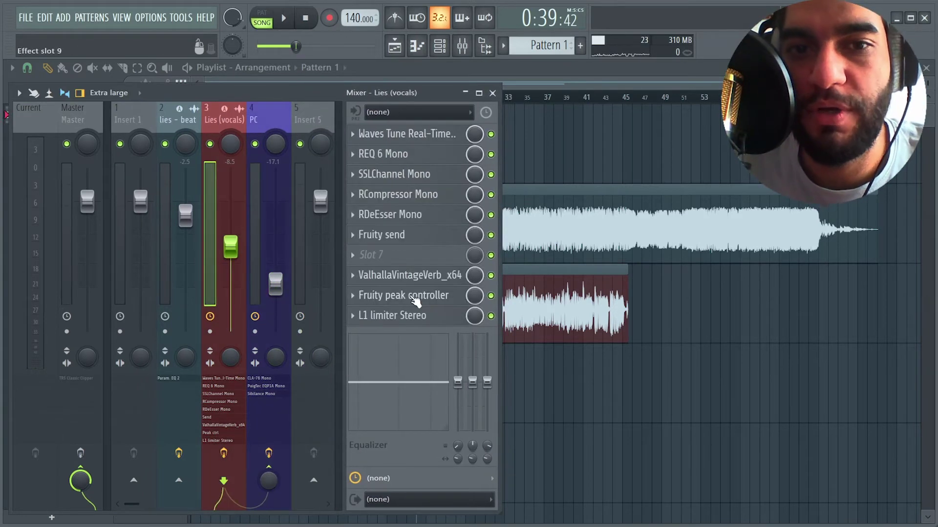
left_click(359, 260)
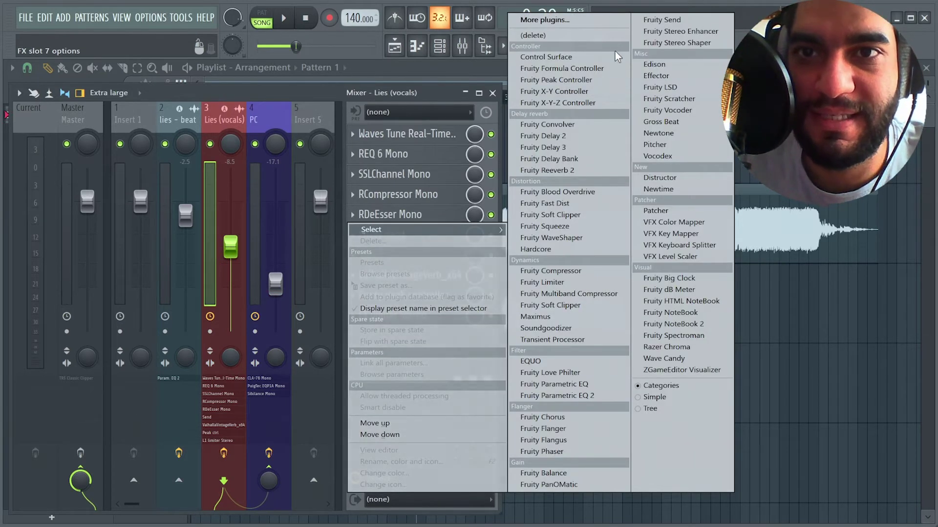
left_click(659, 20)
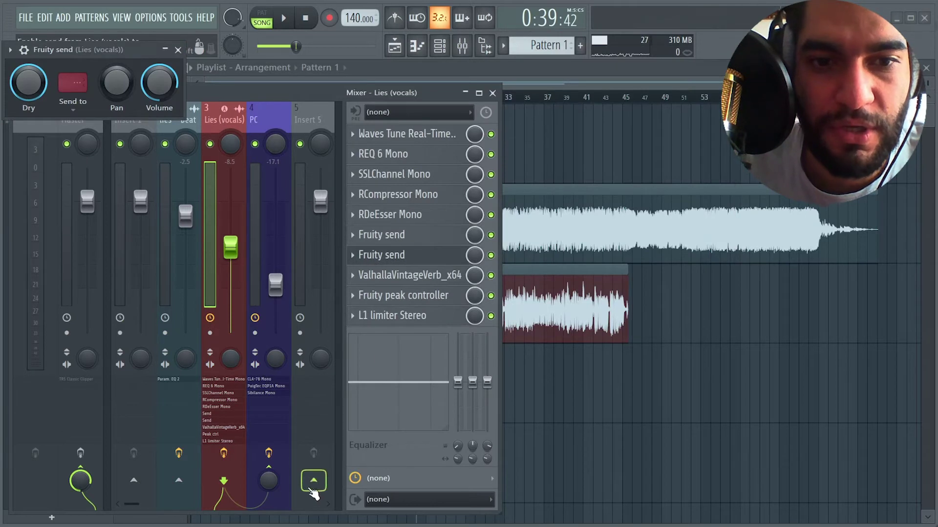
Sidechain the Lies (vocals) track to Insert 5 and set Insert 5 as the new Fruity Send's destination.
right_click(311, 488)
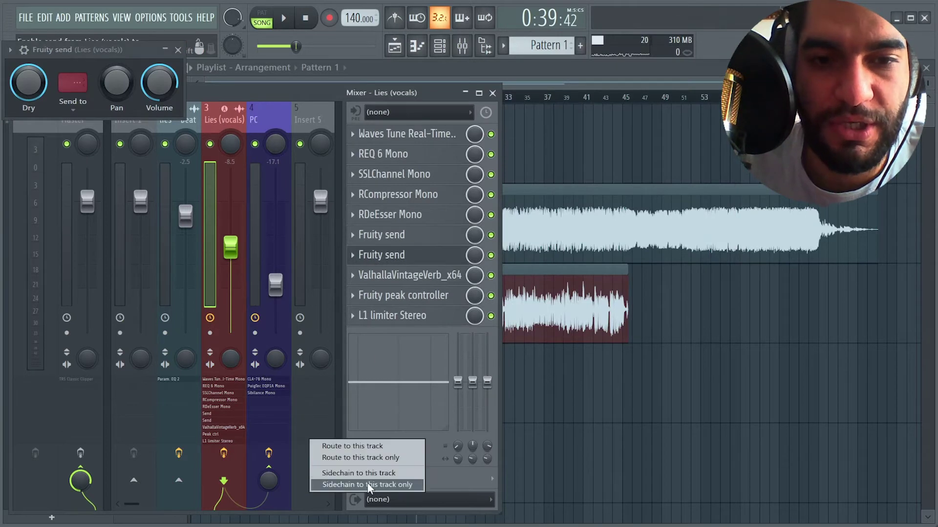
left_click(396, 474)
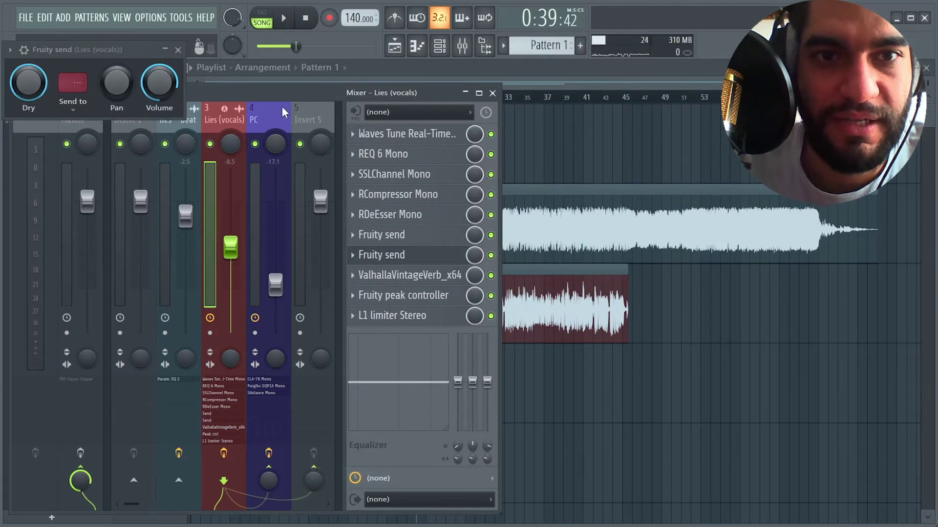
left_click(73, 117)
left_click(78, 152)
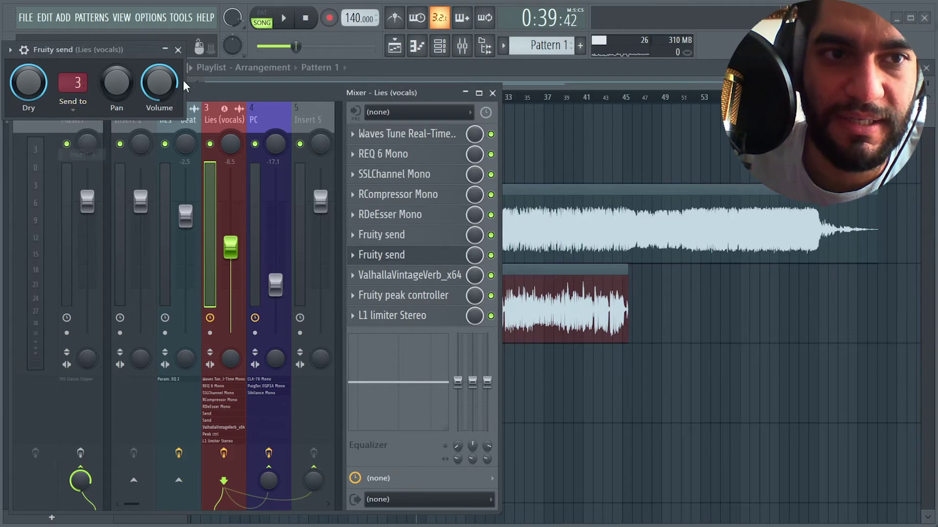
left_click(72, 111)
left_click(90, 155)
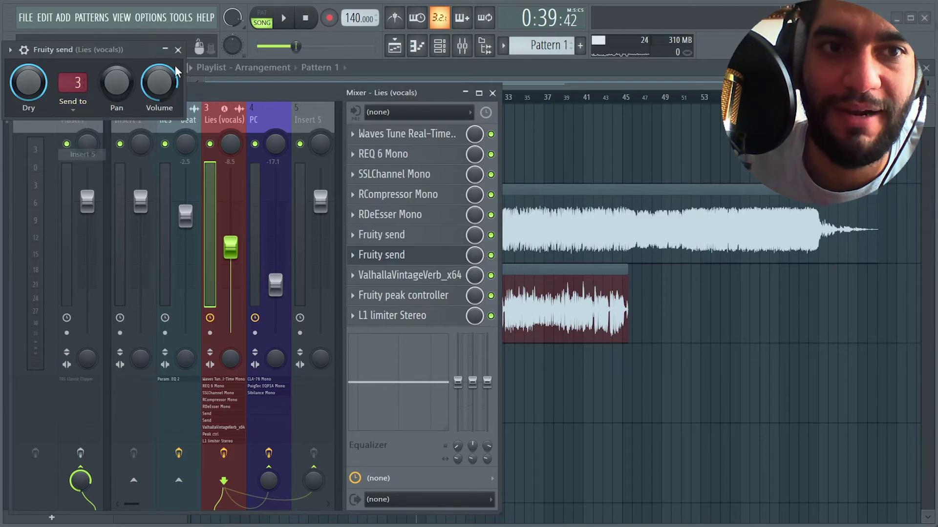
left_click(178, 50)
Rename the Insert 5 mixer track to "Delay".
right_click(314, 116)
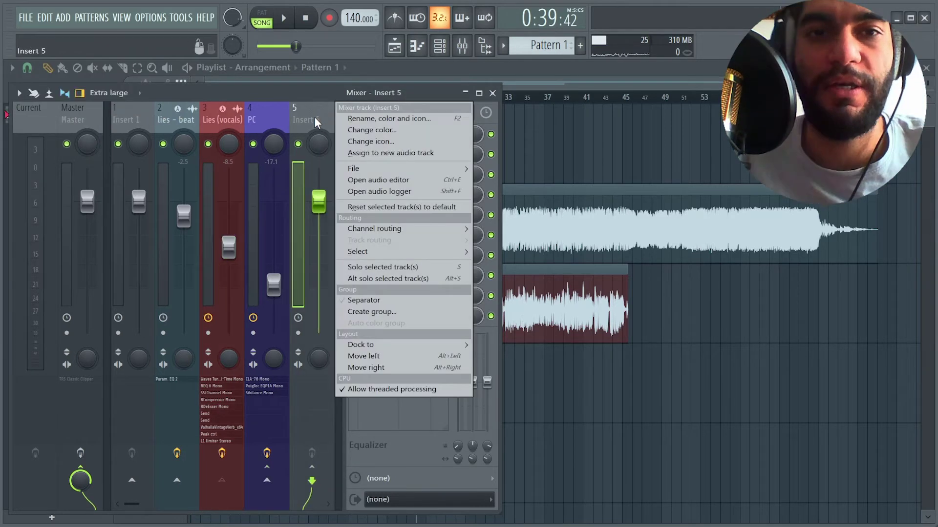
key("F2")
type("Del")
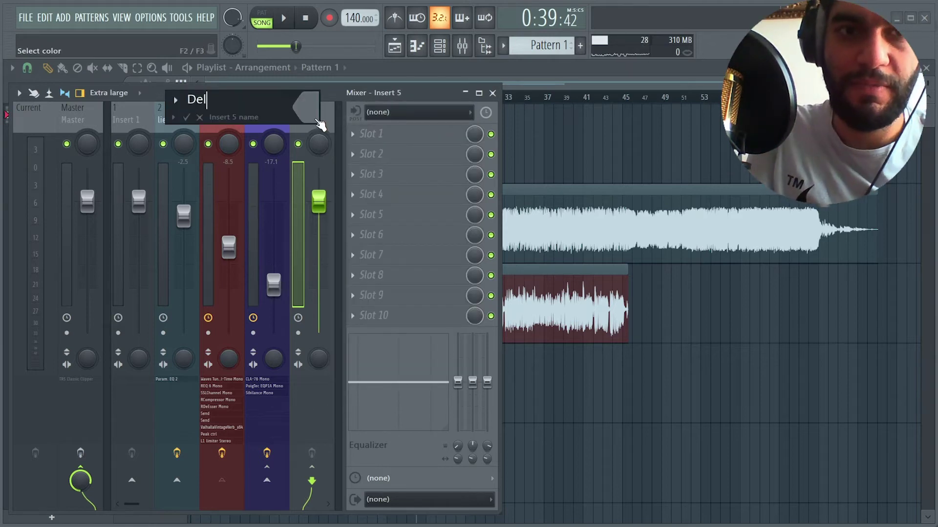
type("ay")
key("Return")
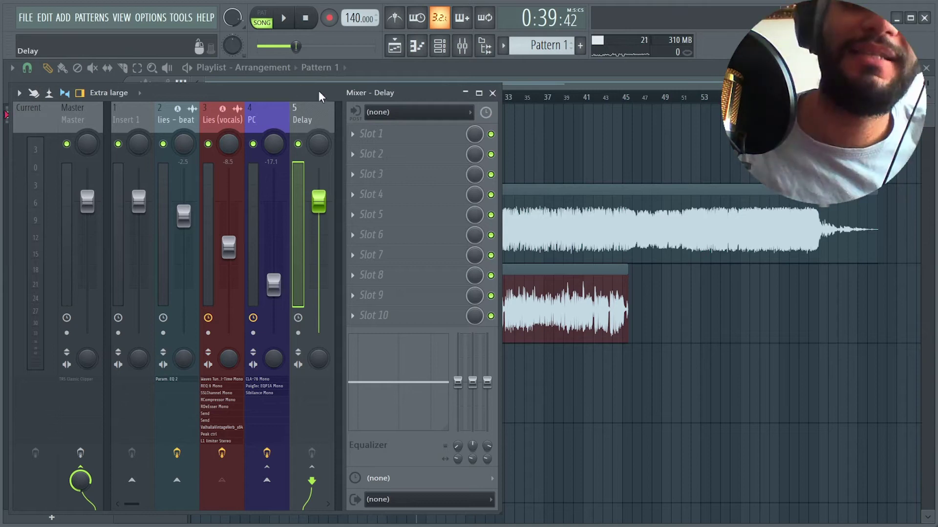
Load the Waves MannyM Delay Stereo plugin into slot 1 of the Delay track.
left_click(376, 134)
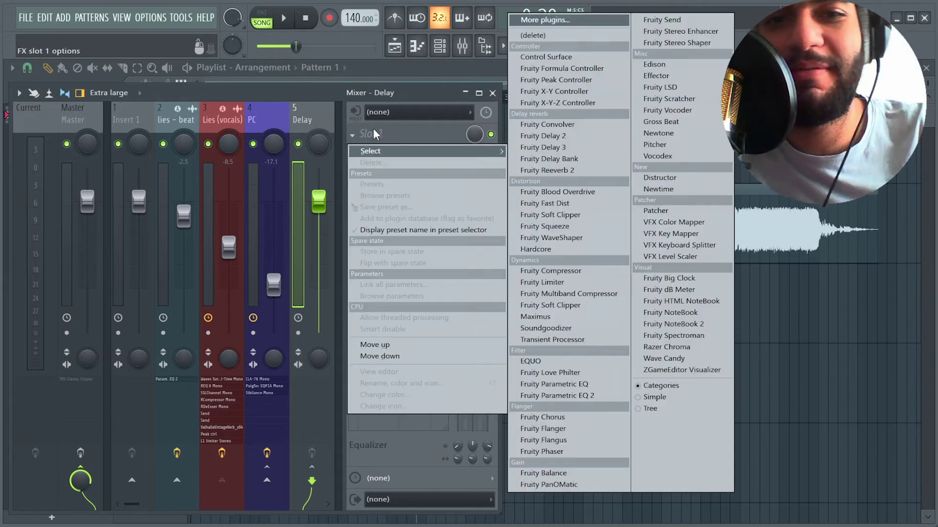
left_click(531, 22)
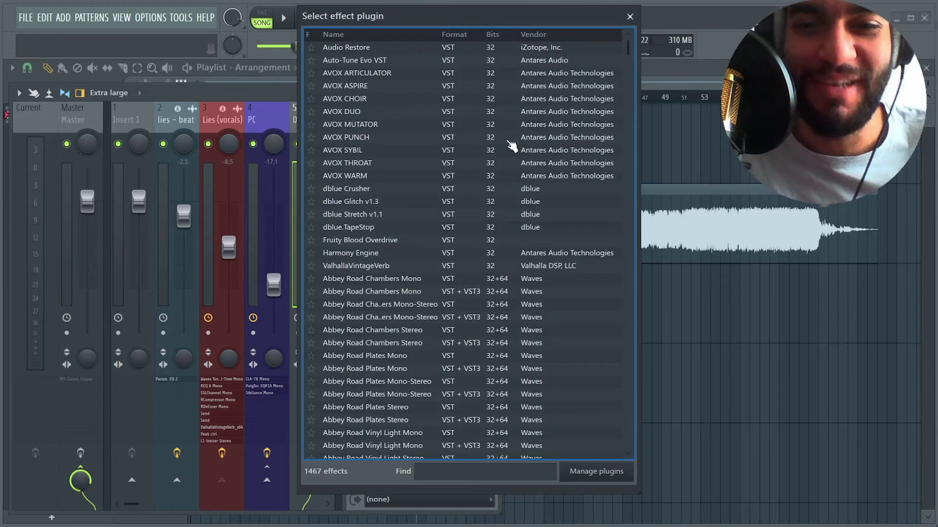
type("manny")
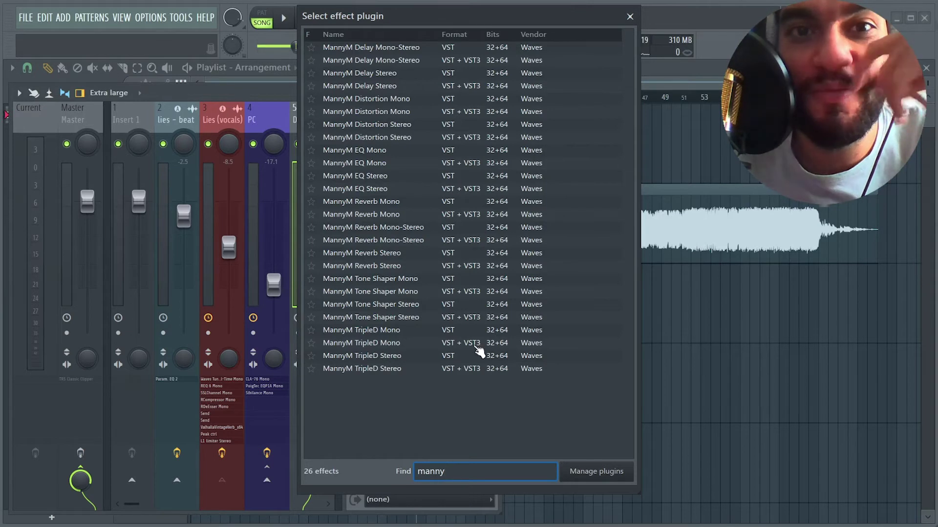
double_click(420, 87)
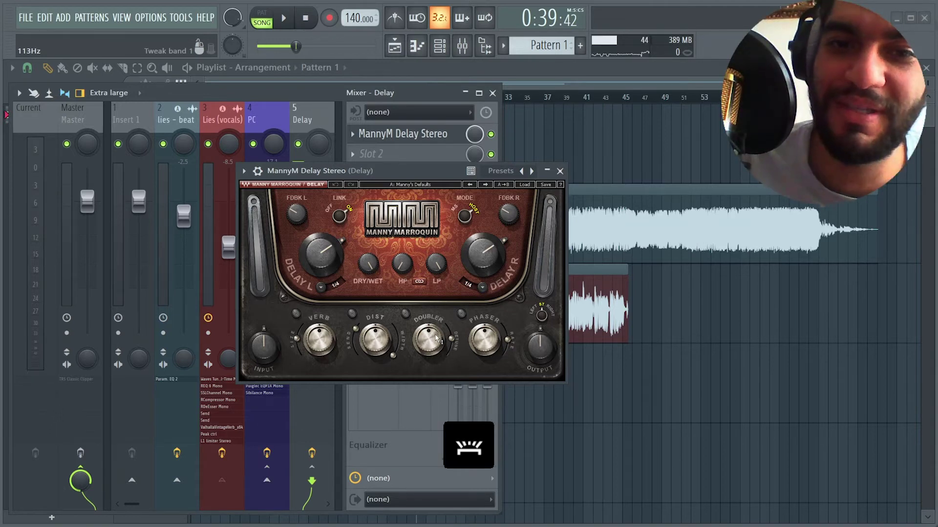
mouse_move(434, 339)
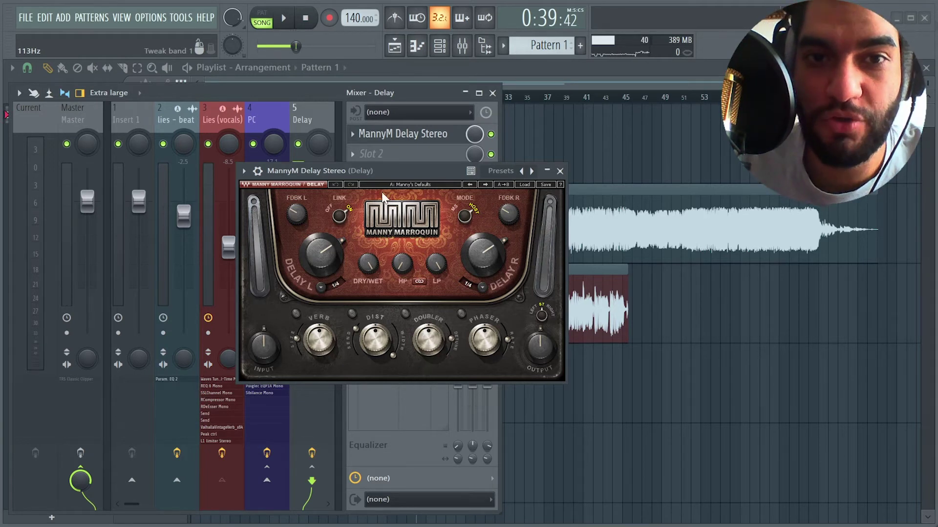
Load the factory preset "MM Phaser Delay" in the MannyM Delay Stereo plugin.
left_click_drag(369, 176, 378, 174)
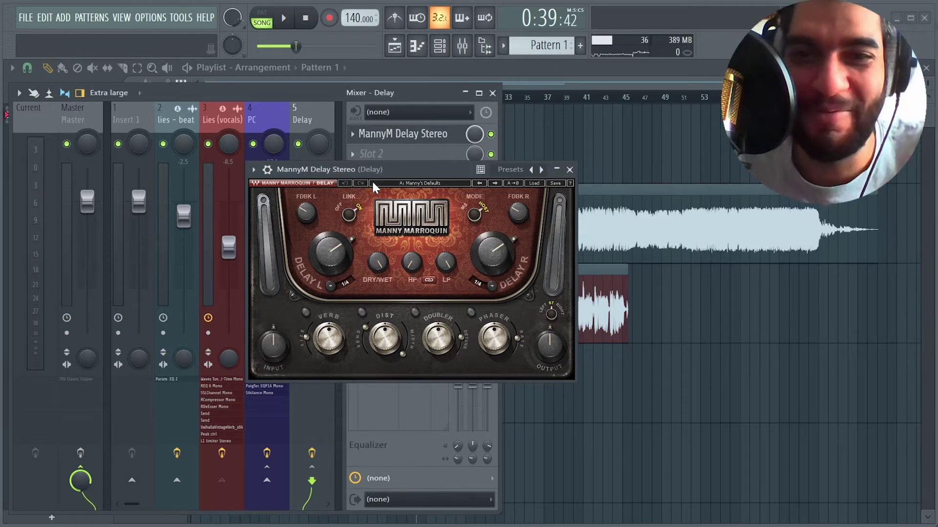
left_click_drag(445, 172, 443, 172)
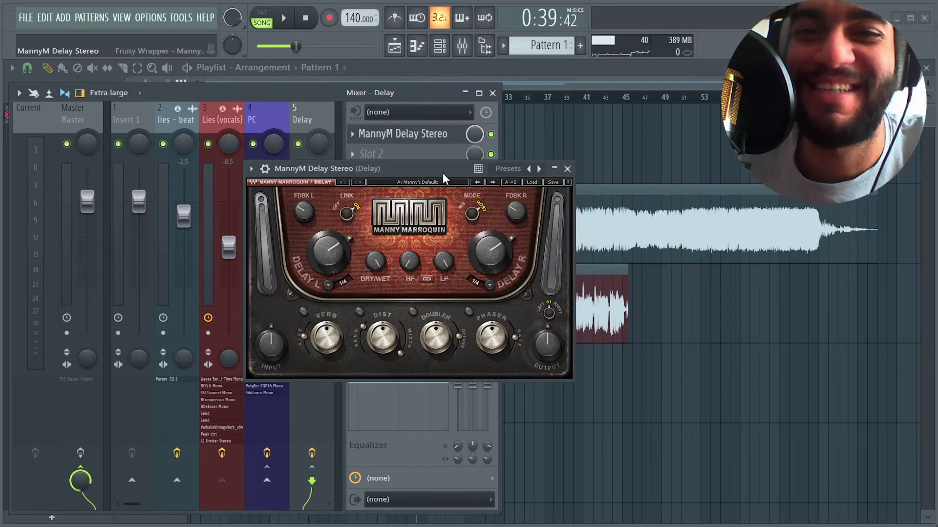
left_click(532, 183)
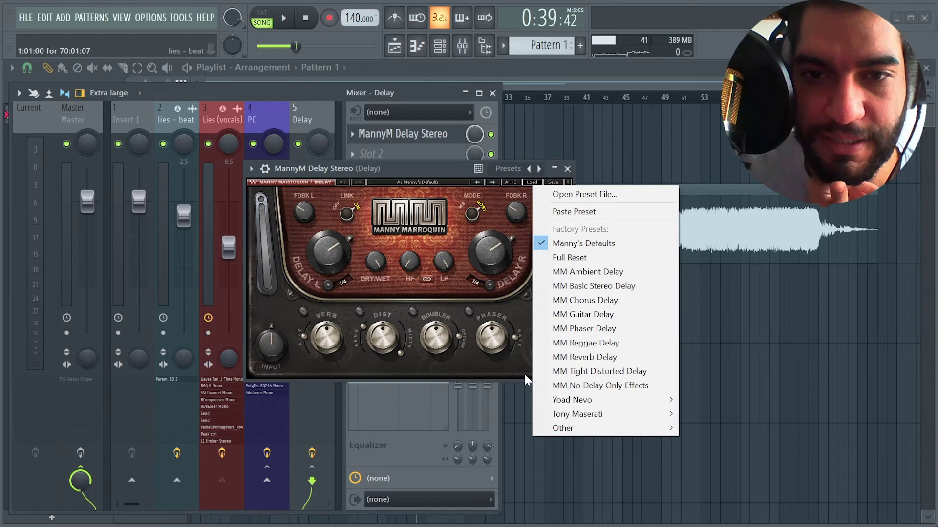
left_click(620, 332)
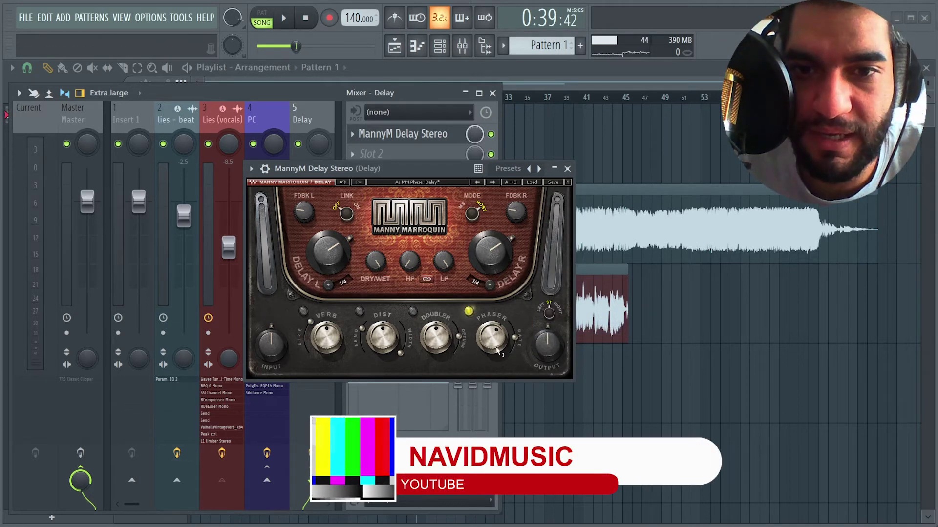
mouse_move(498, 351)
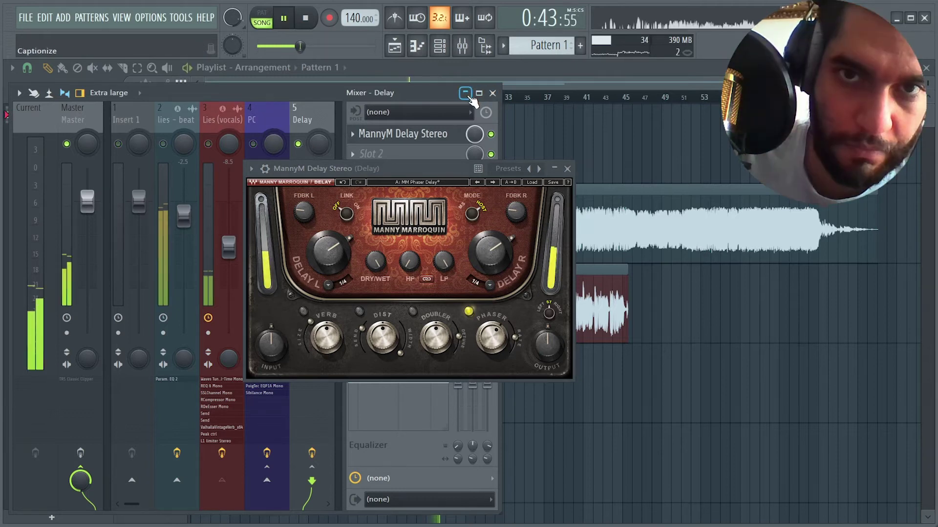
Listen to the Delay track in solo, then close the mixer and the delay plugin window.
left_click(466, 93)
left_click(466, 94)
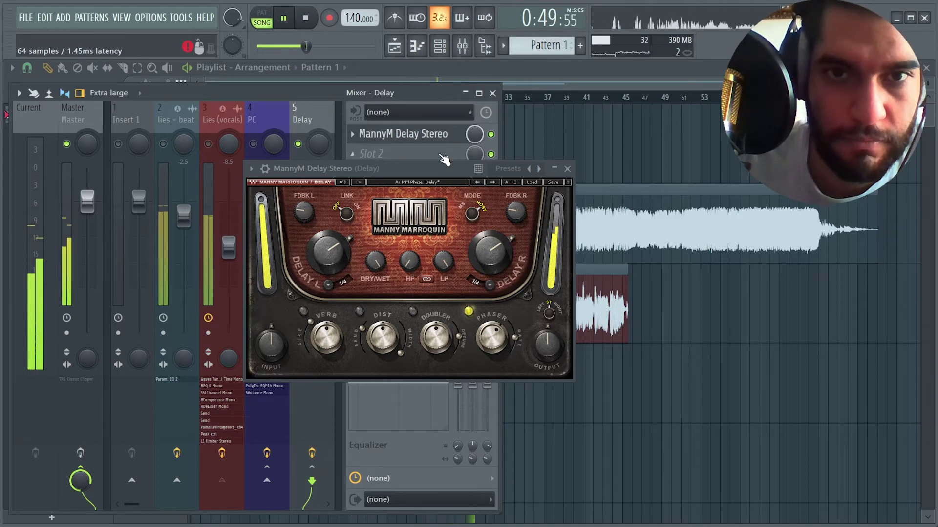
left_click_drag(405, 170, 461, 232)
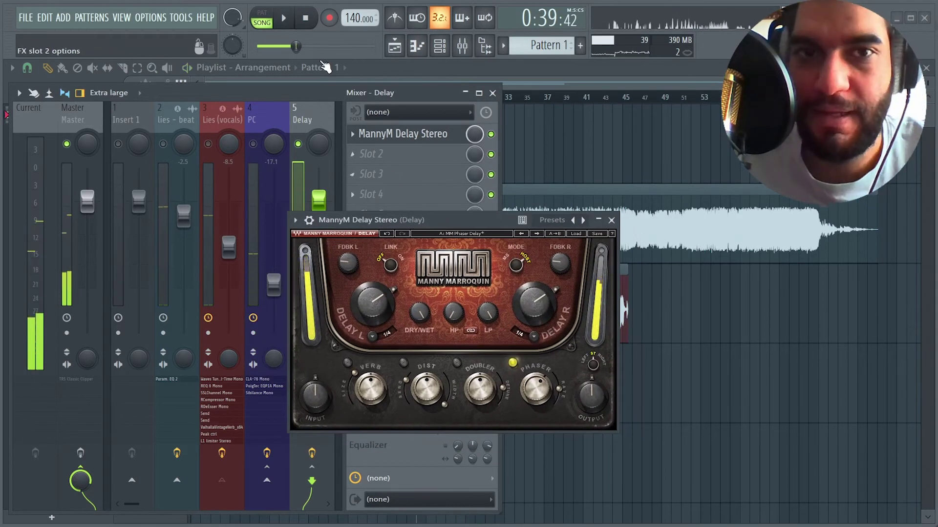
left_click(493, 93)
left_click(611, 221)
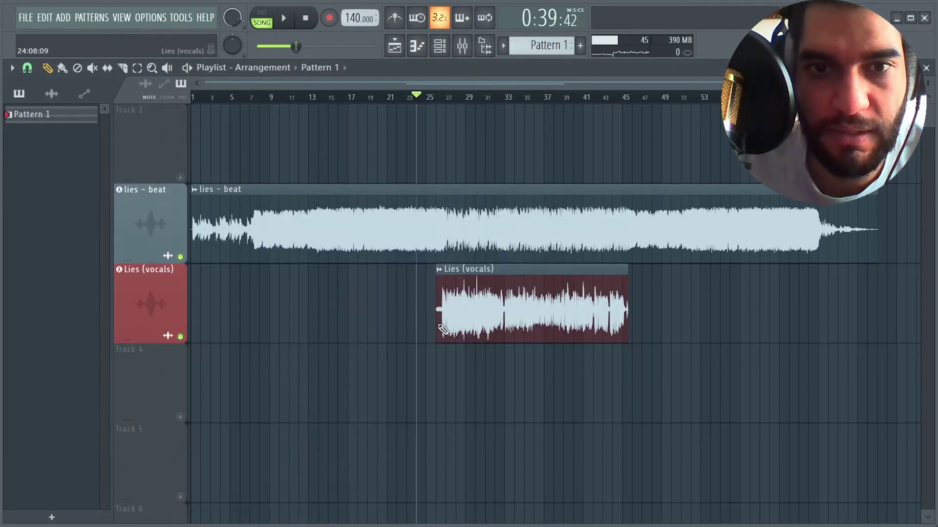
Set the declicking mode of the Lies (vocals) audio clip to Generic (bleeding).
scroll(438, 99, "up", 4)
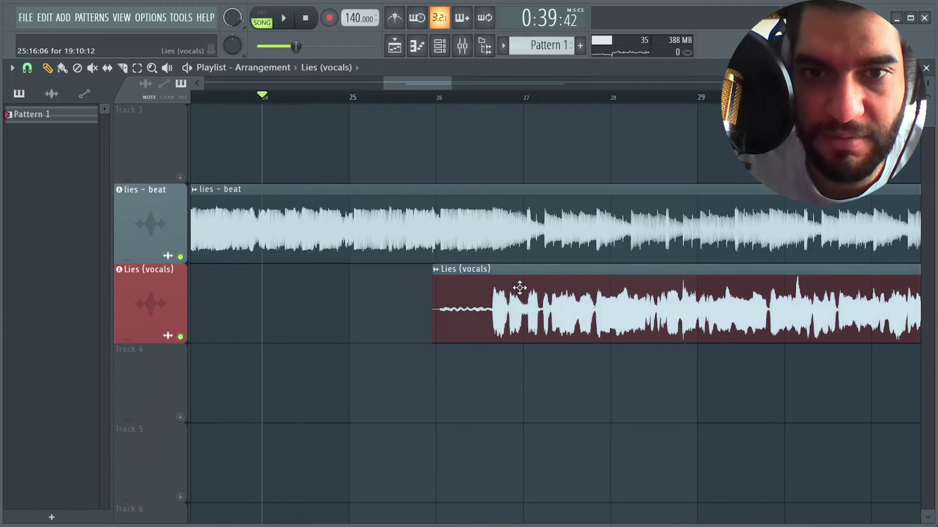
double_click(519, 286)
left_click(239, 256)
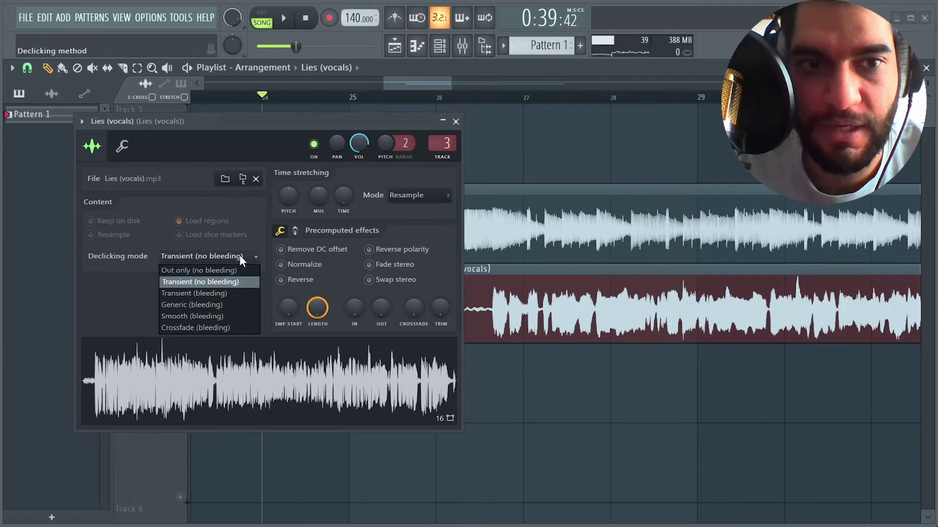
left_click(223, 304)
left_click(455, 121)
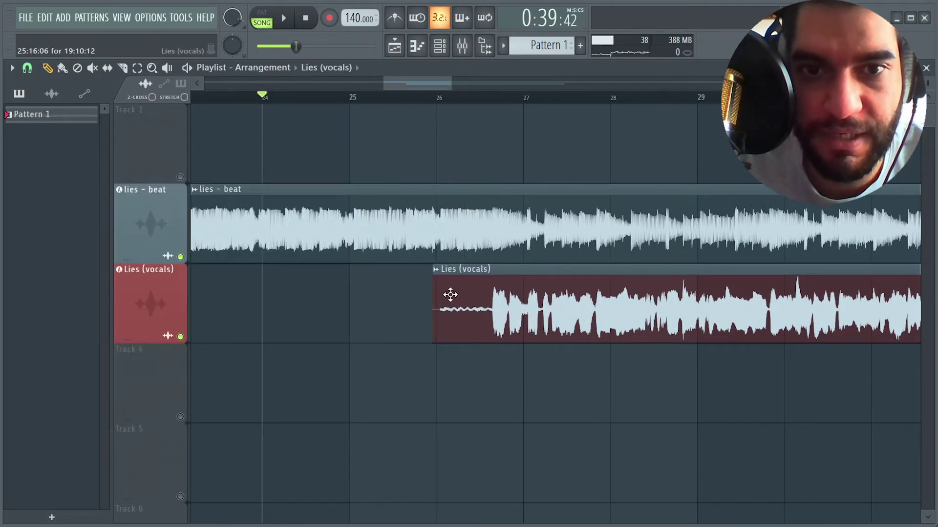
Trim the silent start of the Lies (vocals) clip so it begins right at the first vocal.
left_click_drag(445, 306, 480, 304)
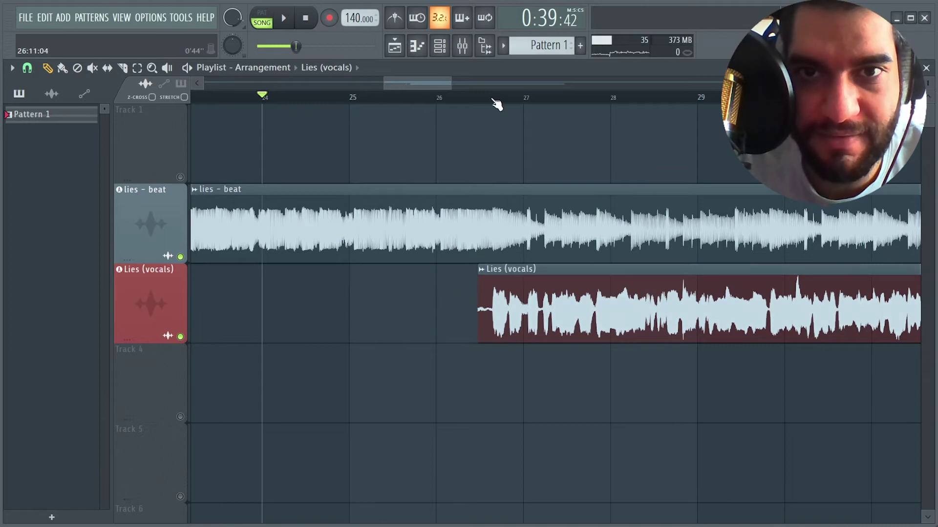
scroll(496, 101, "up", 5)
left_click_drag(303, 300, 372, 285)
Play the song from the start of the trimmed vocal clip with the mixer open to check the soloed delay.
left_click(230, 104)
scroll(228, 104, "down", 4)
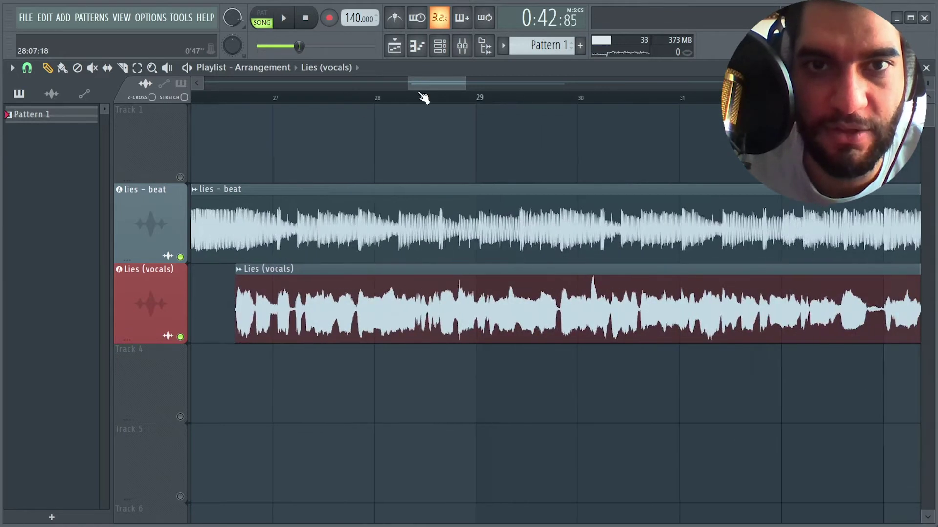
scroll(356, 98, "down", 5)
key("space")
scroll(371, 99, "down", 3)
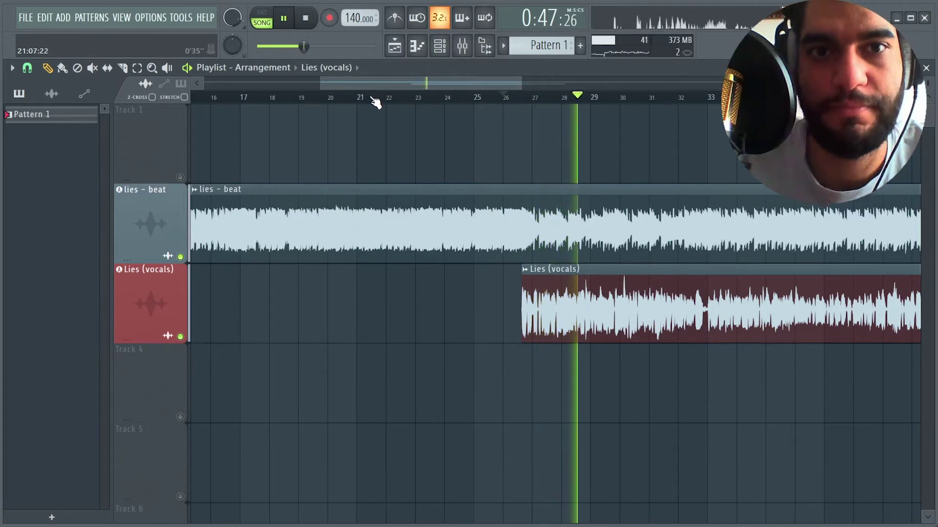
left_click(462, 46)
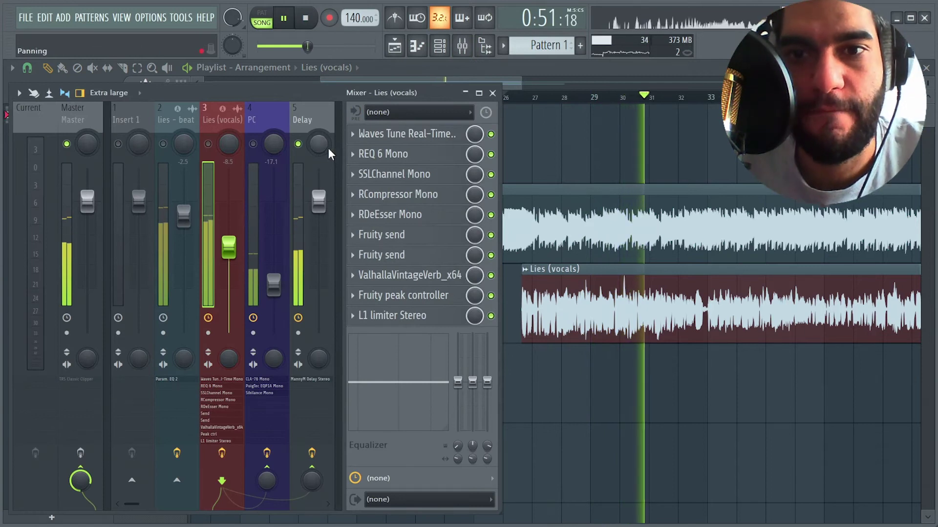
key("space")
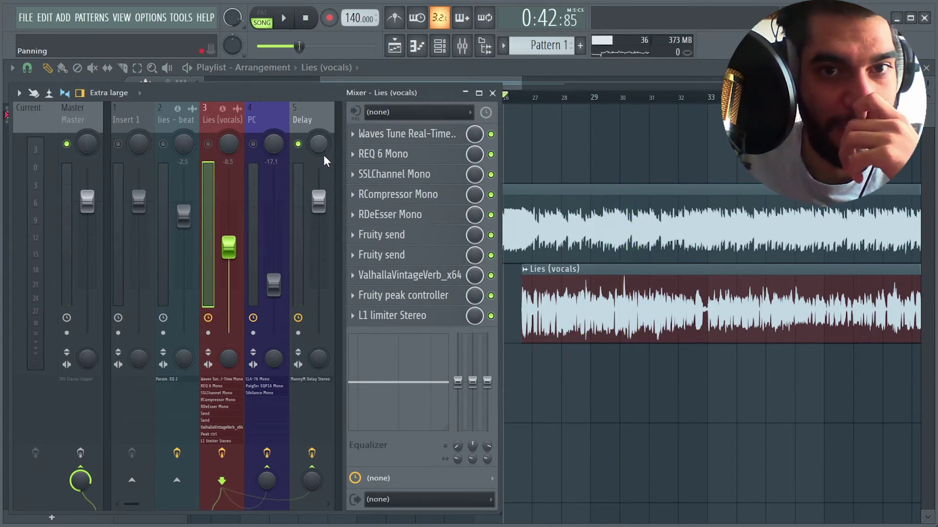
Add Fruity Parametric EQ 2 to slot 2 of the Delay track.
left_click(312, 118)
left_click(375, 160)
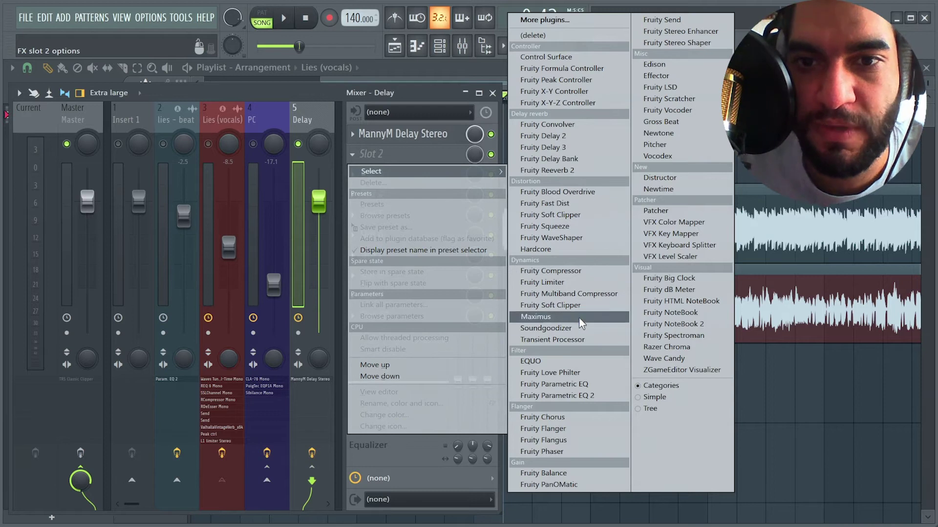
left_click(591, 396)
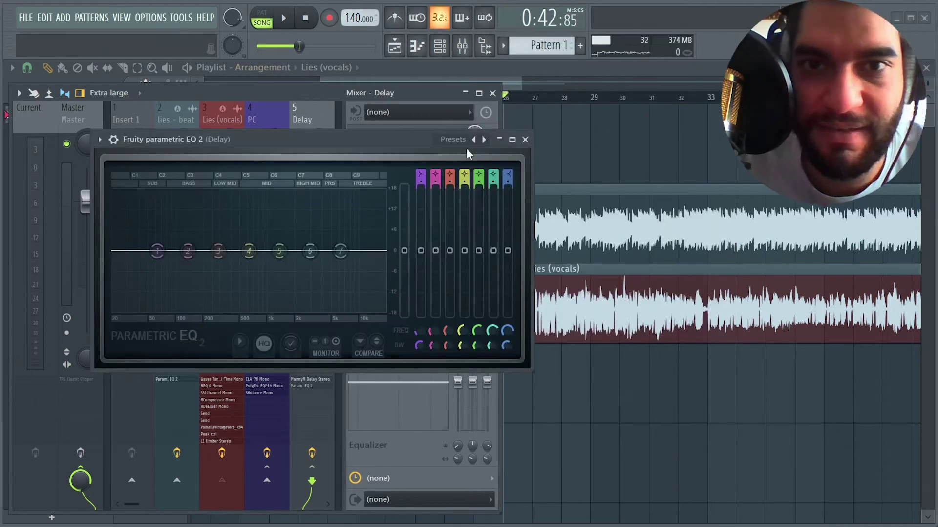
Apply the Radio preset to the Delay track's Parametric EQ 2 and lower its main level to -4.1 dB.
left_click(459, 140)
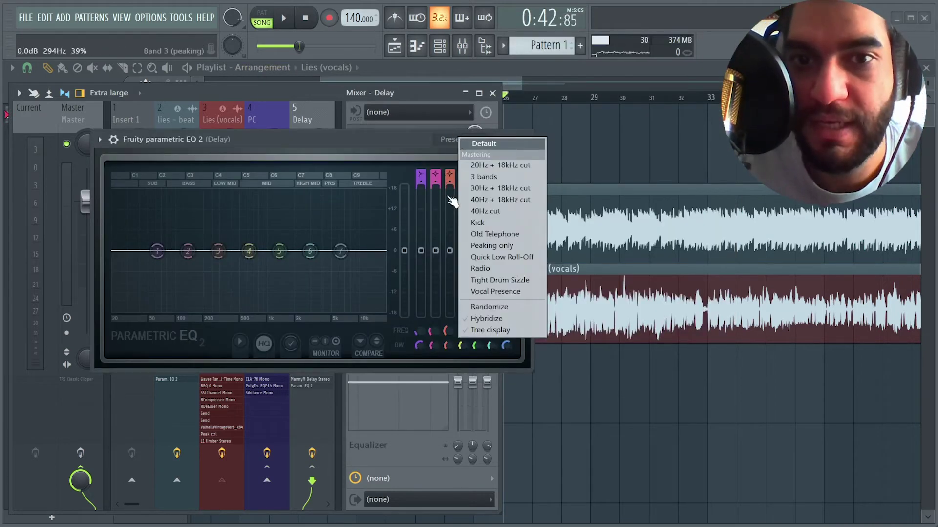
left_click(506, 272)
left_click_drag(316, 142, 495, 148)
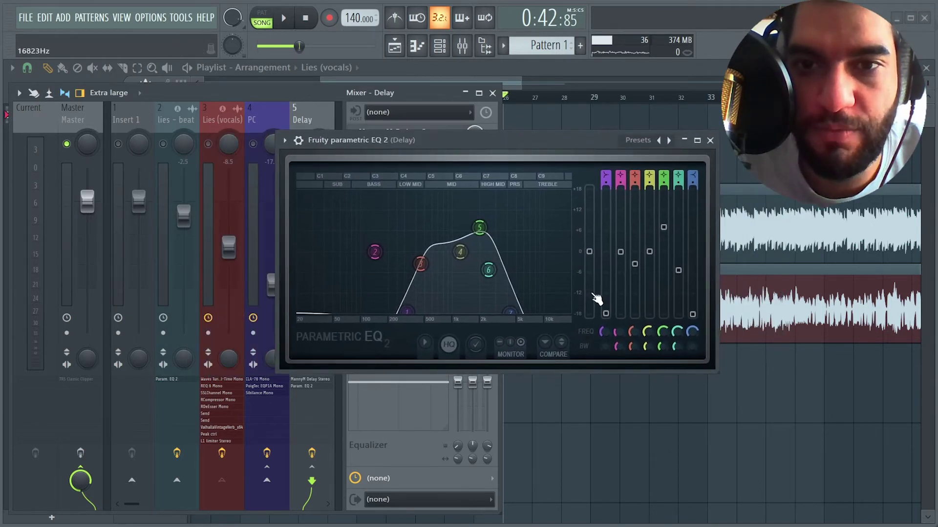
left_click_drag(589, 251, 589, 267)
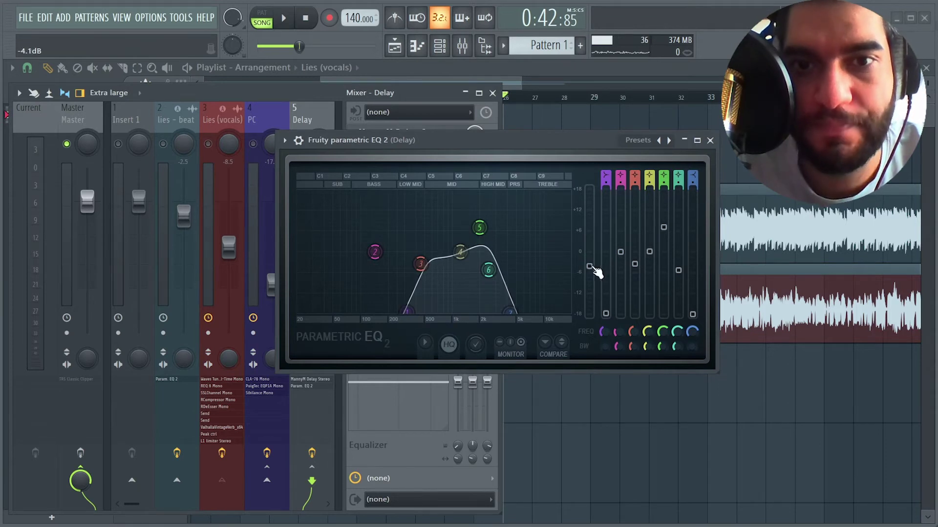
Close the EQ window and unmute the Lies (vocals) track during playback to hear the vocals together with the delay.
key("space")
left_click(710, 141)
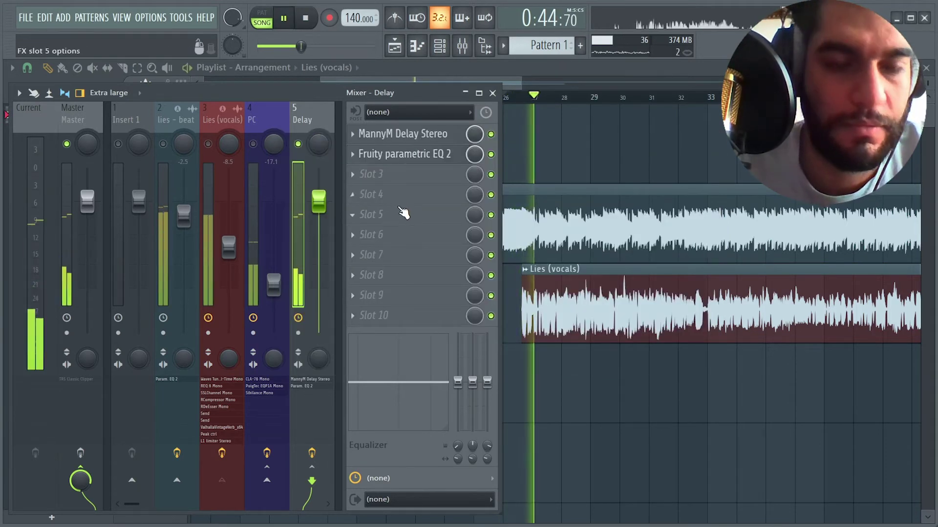
left_click(210, 143)
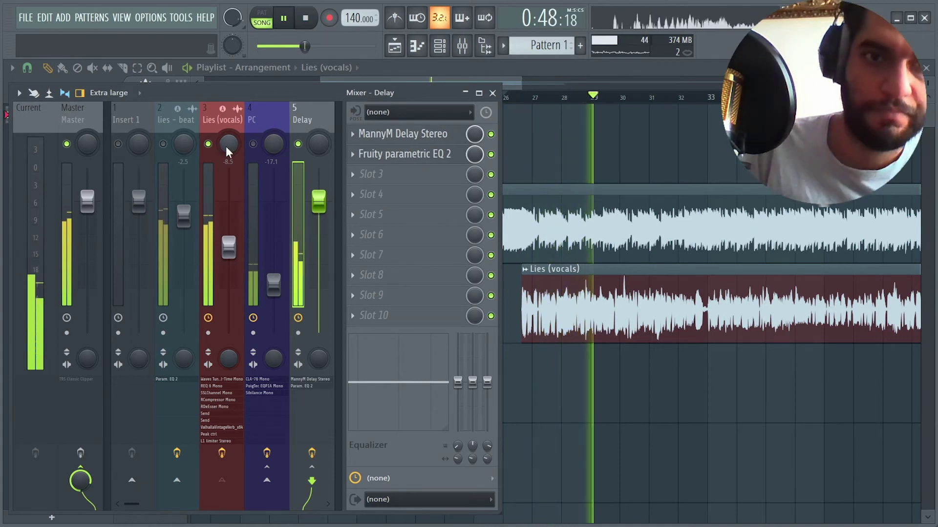
key("space")
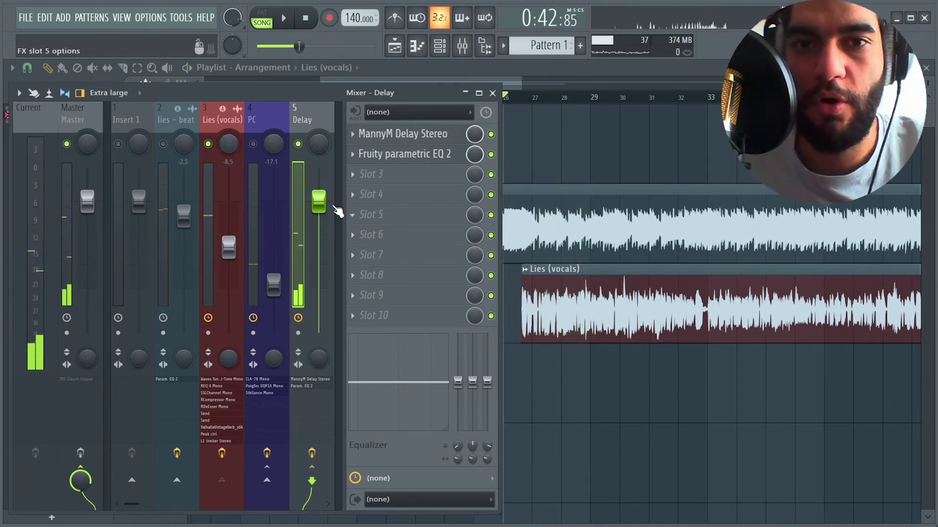
Set the MannyM Delay's left feedback to 9.6 and right feedback to 9.7.
left_click(391, 135)
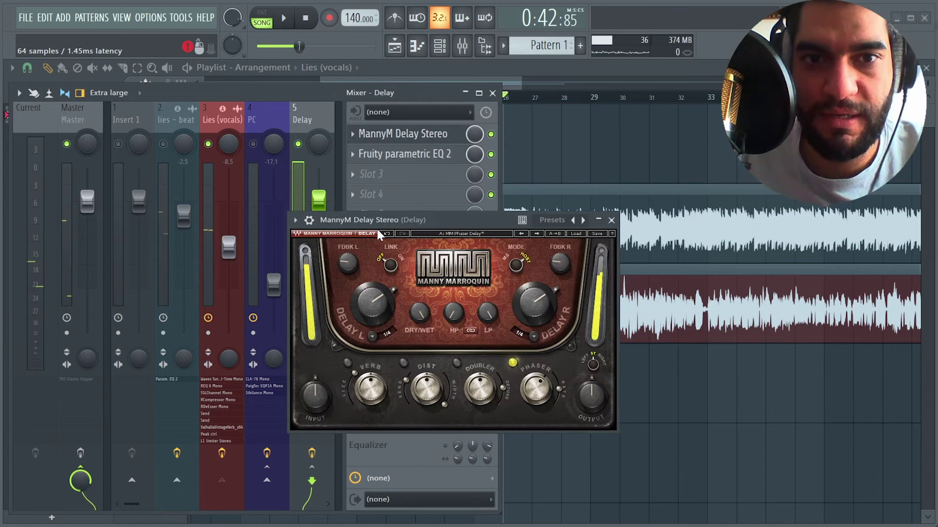
left_click(348, 264)
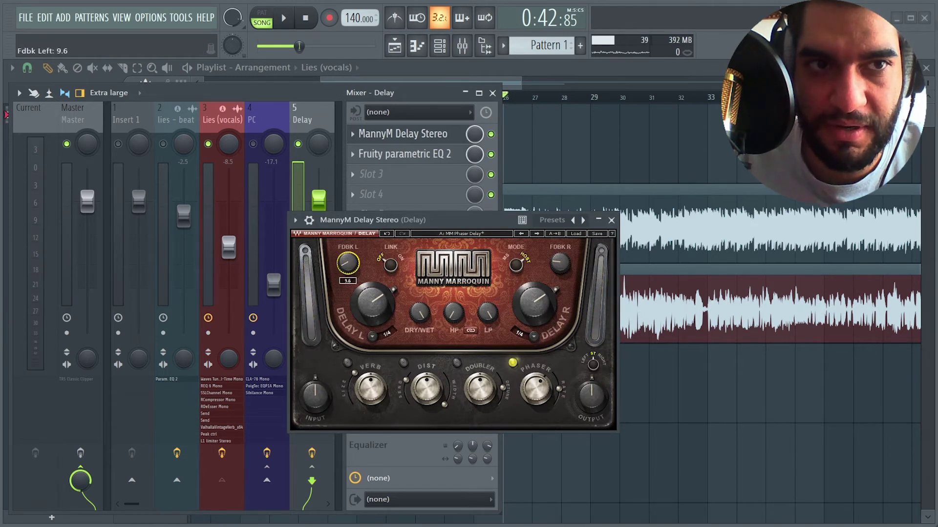
left_click(560, 263)
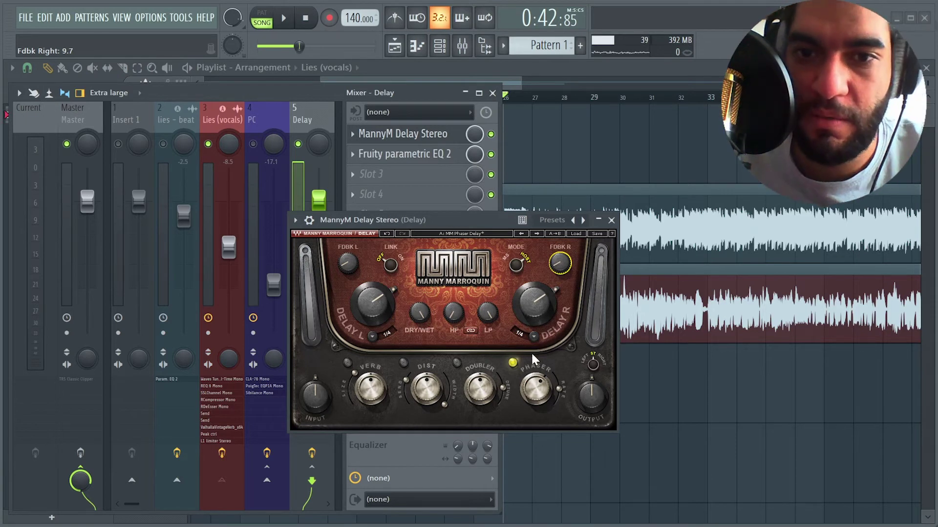
Look through the note values available for the right delay time, keep the current one, and move the plugin window higher.
left_click(528, 336)
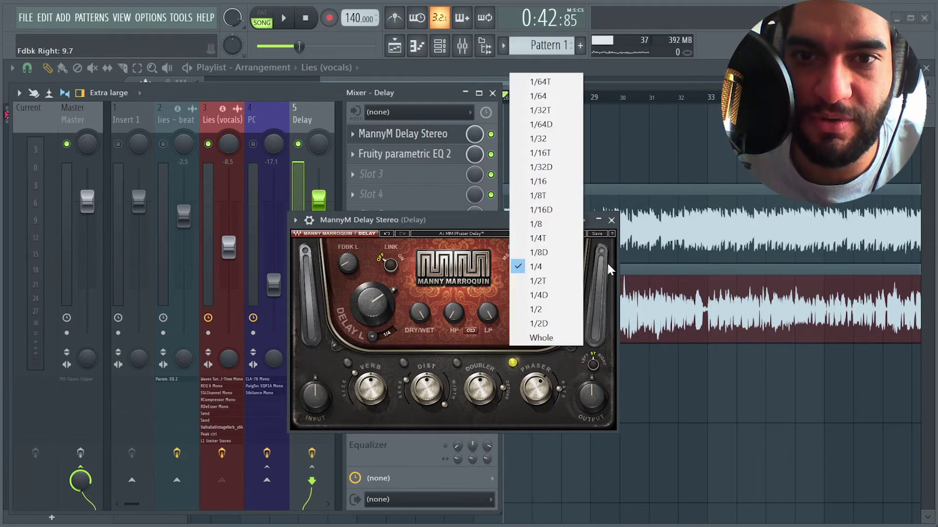
left_click(605, 323)
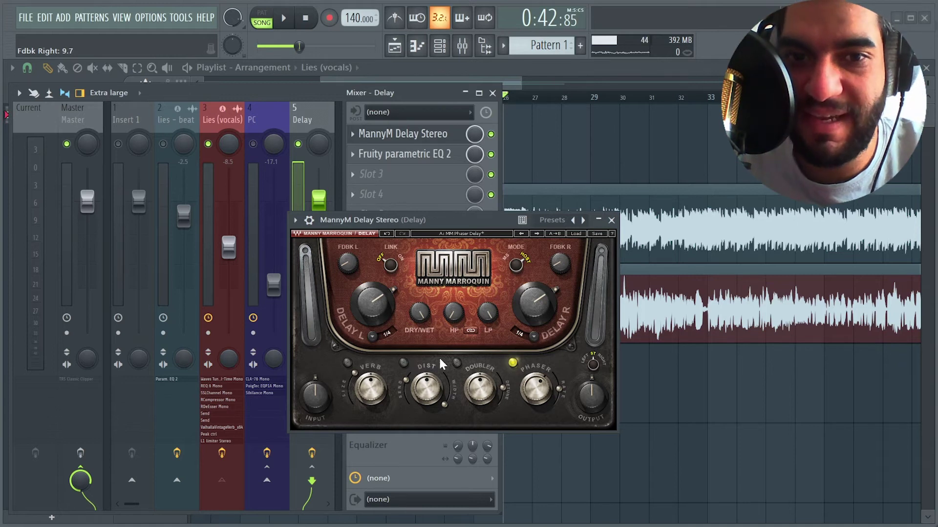
left_click_drag(444, 215, 446, 173)
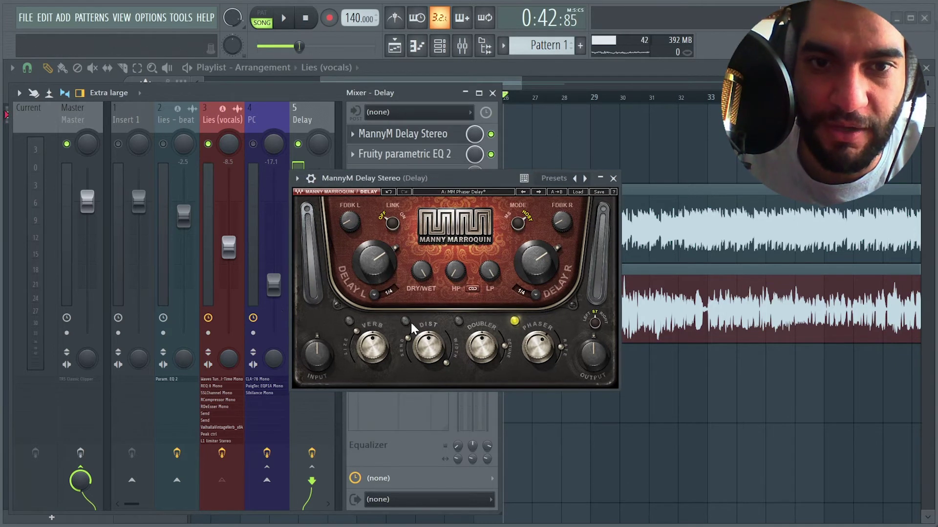
Turn on the MannyM Delay's distortion and listen to the vocals with the delay during playback.
key("space")
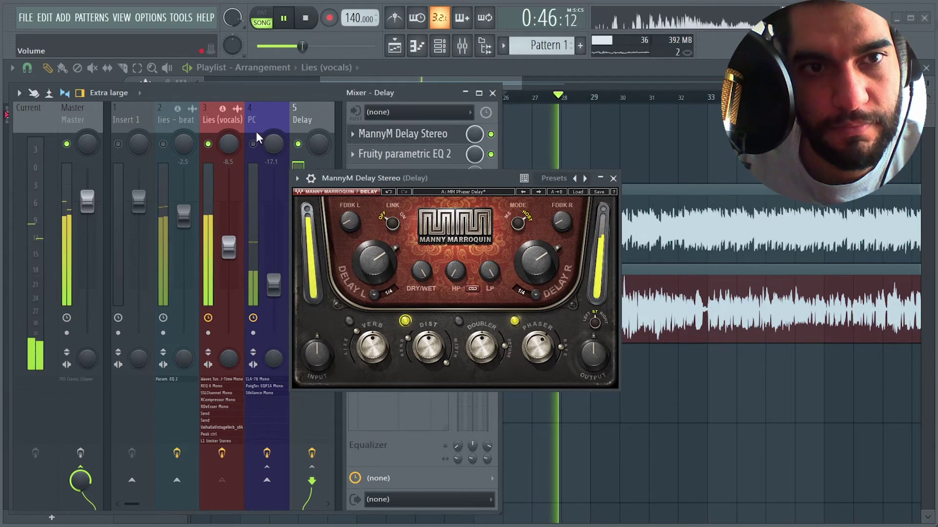
right_click(299, 144)
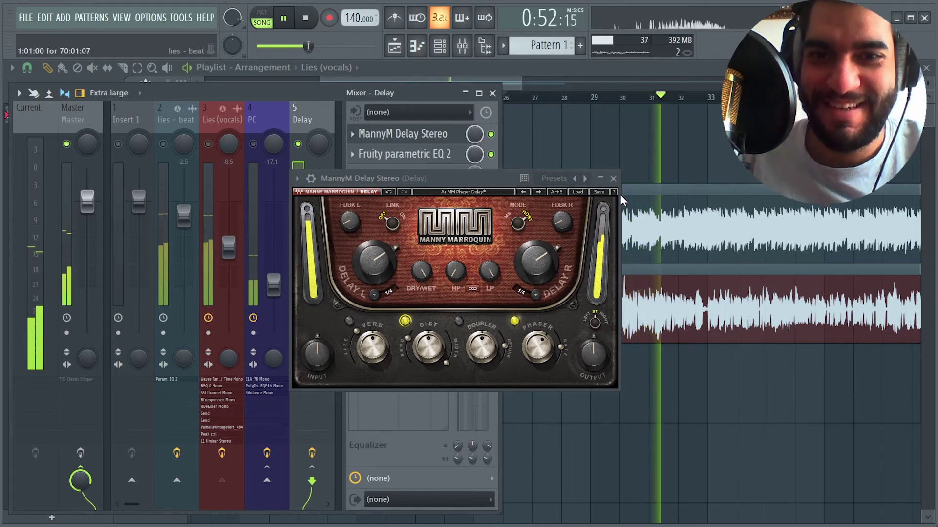
key("space")
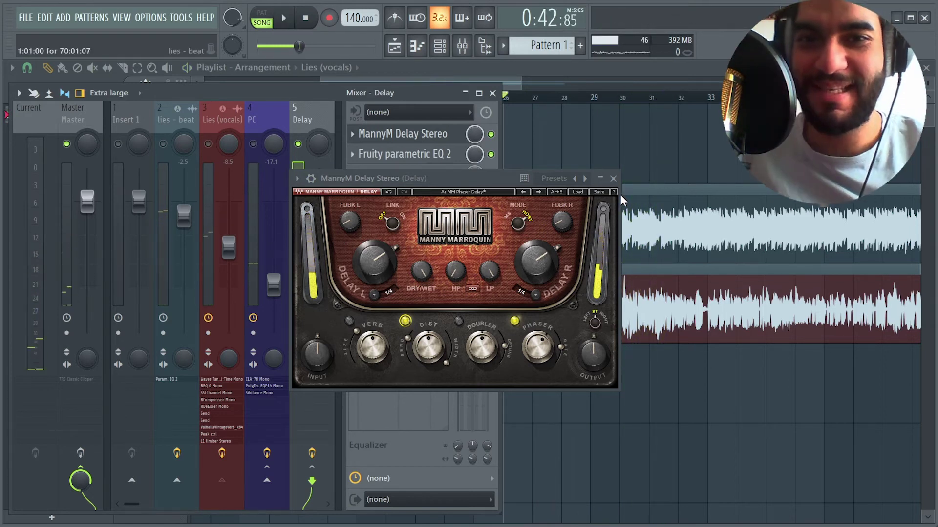
Compare the delay during playback with its phaser and distortion both off and both on, leaving them on.
left_click(514, 321)
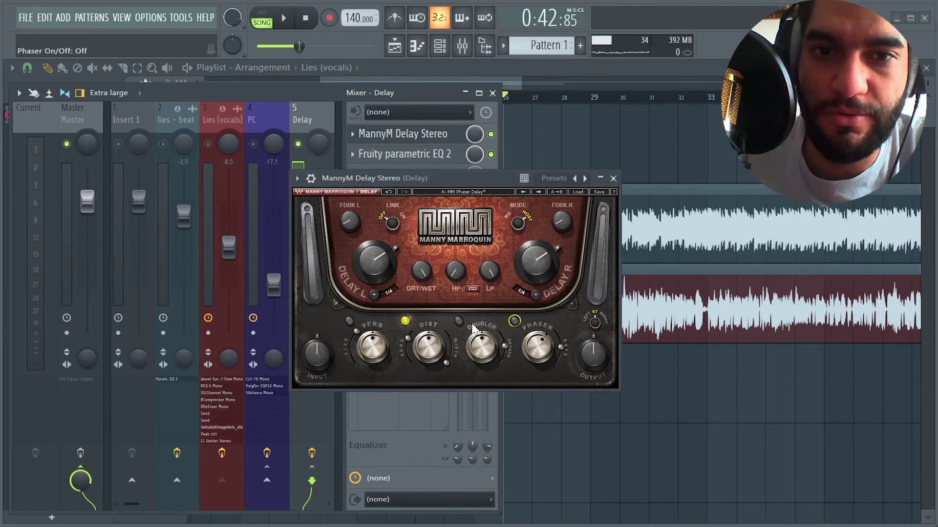
left_click(406, 321)
key("space")
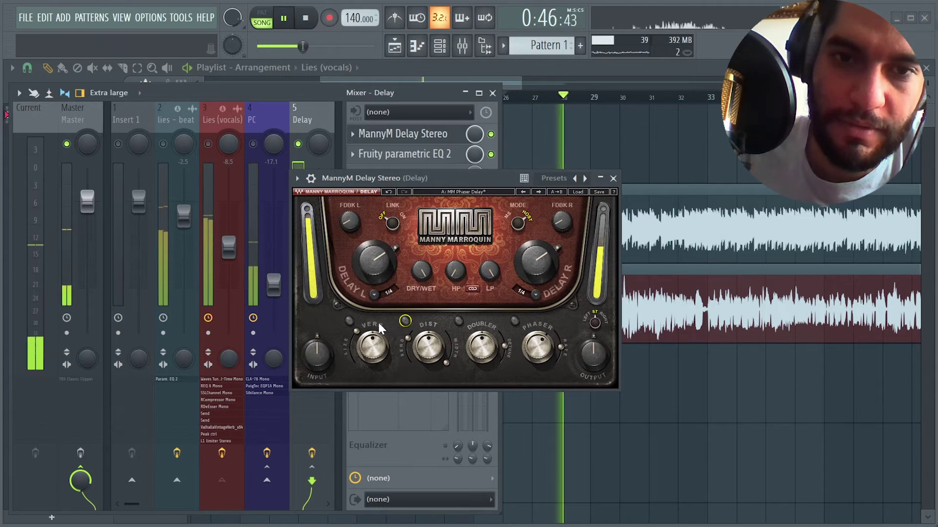
key("space")
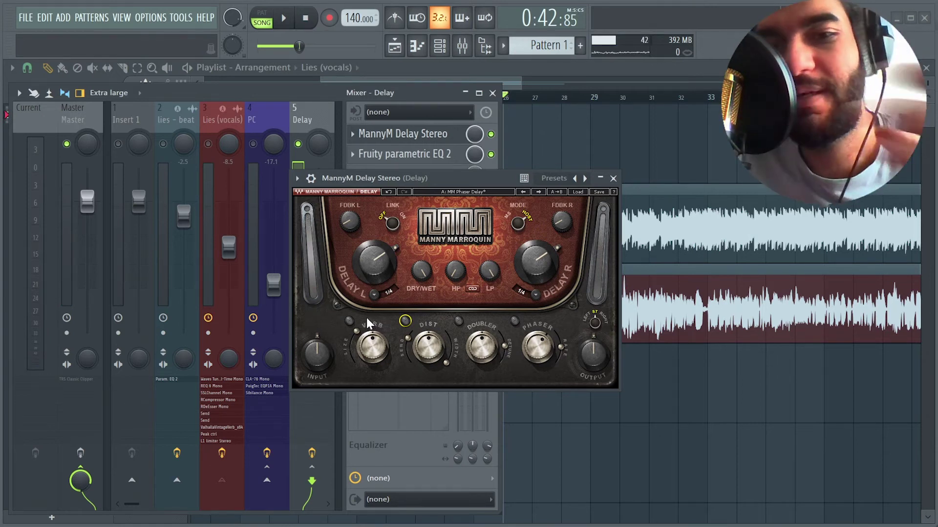
left_click(404, 321)
key("space")
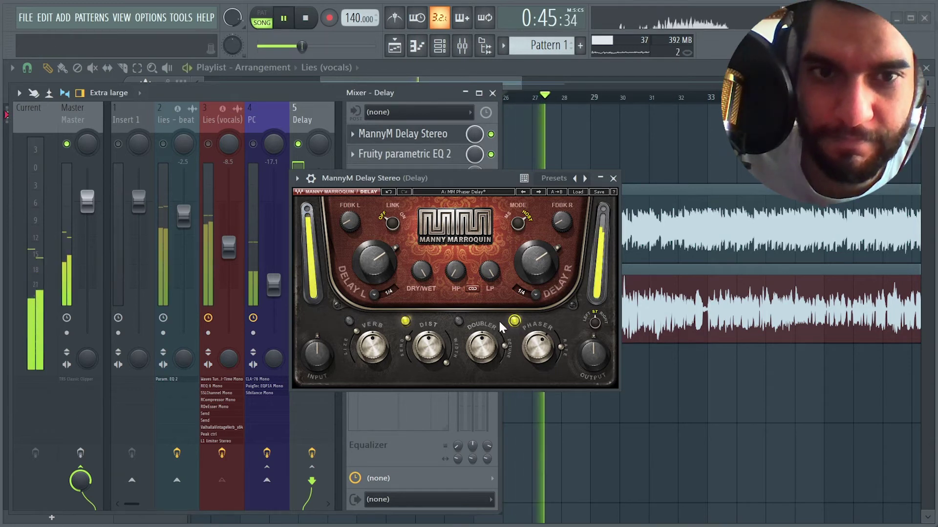
key("space")
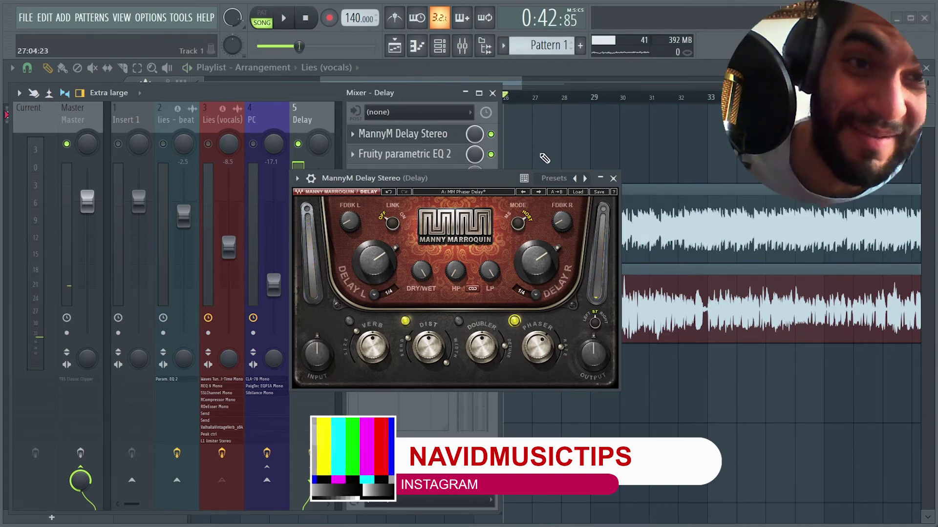
Close the MannyM Delay window and unmute all the mixer tracks.
left_click(614, 178)
left_click(253, 145)
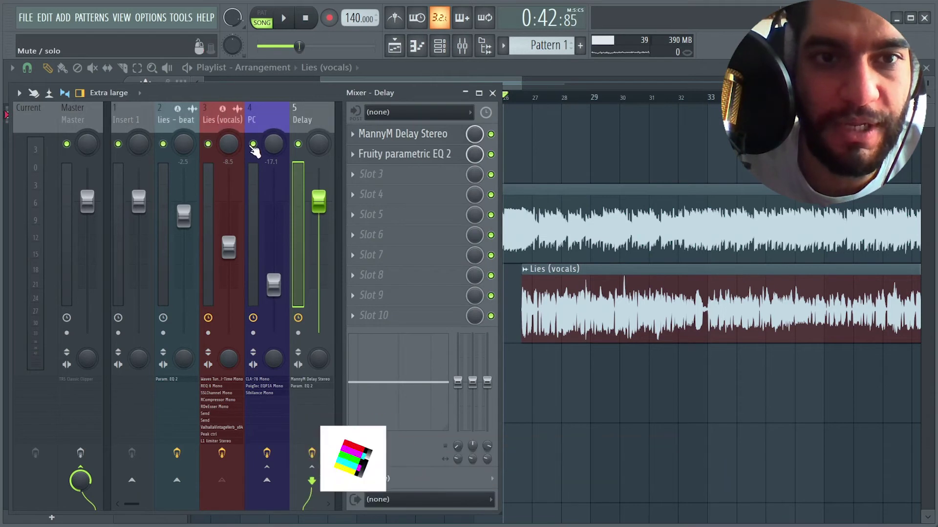
Check the target of the first Fruity send on Lies (vocals), then rename it PC Send and color it red.
left_click(224, 110)
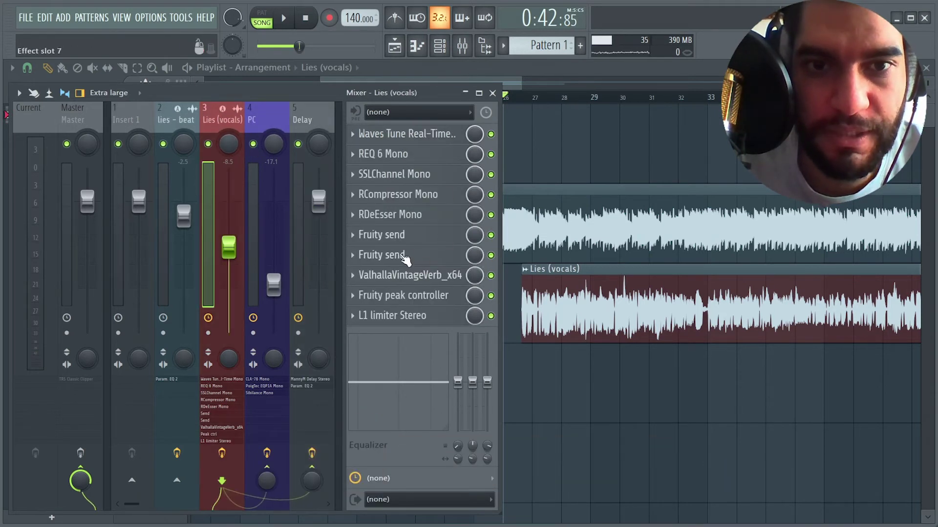
left_click(377, 238)
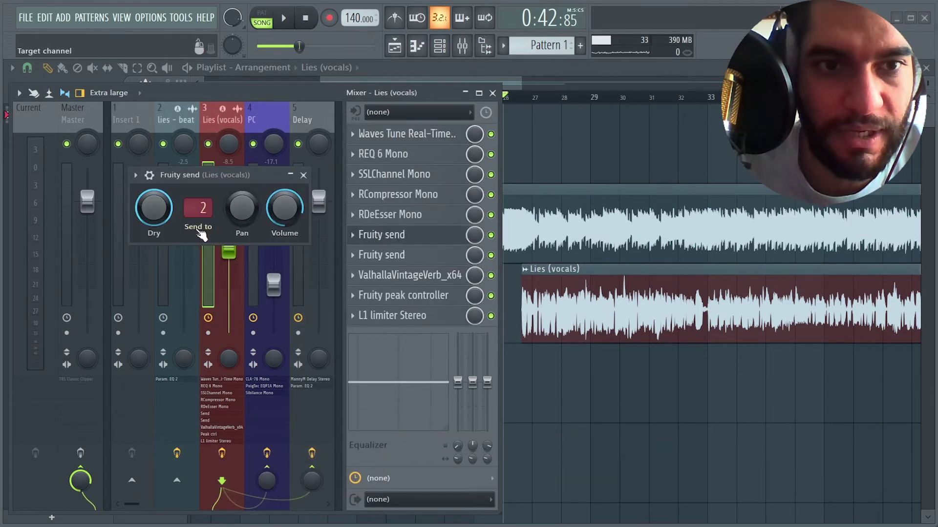
left_click(195, 227)
left_click(304, 175)
left_click(353, 234)
key("F2")
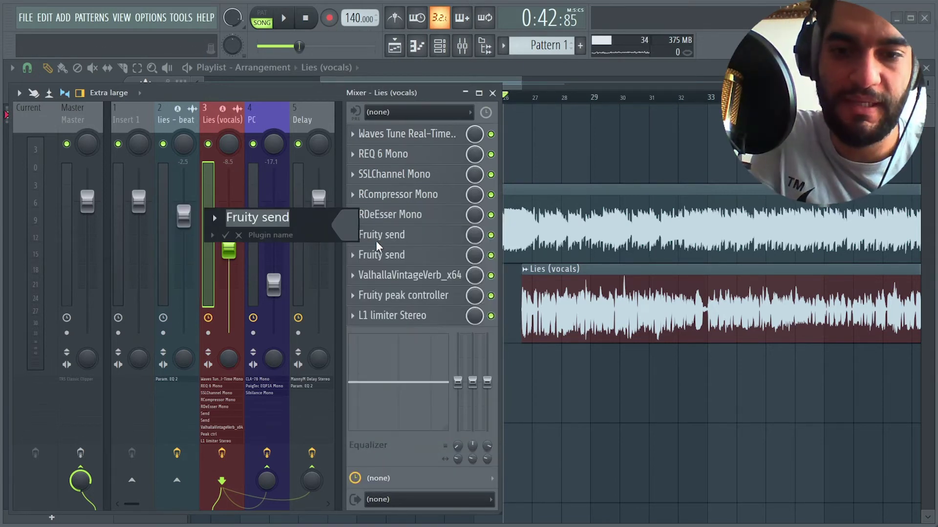
type("PC Sed")
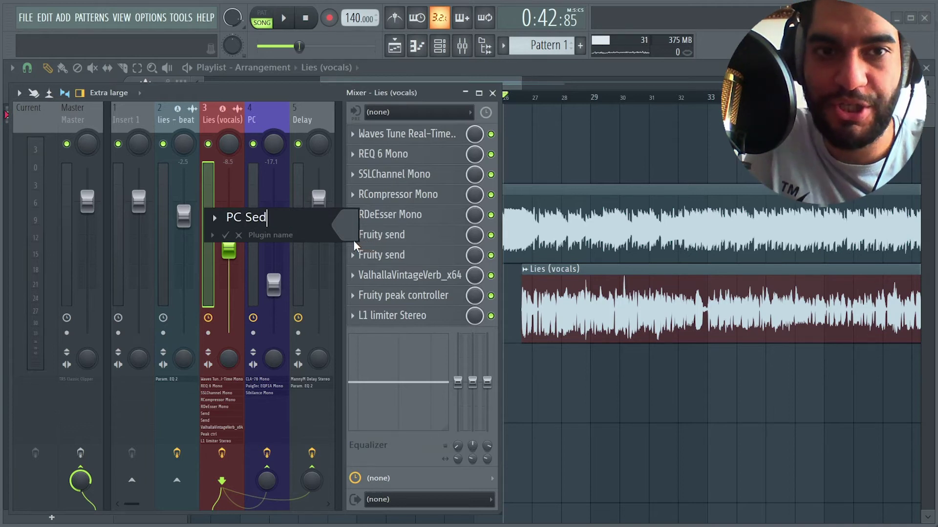
key("BackSpace")
type("nd")
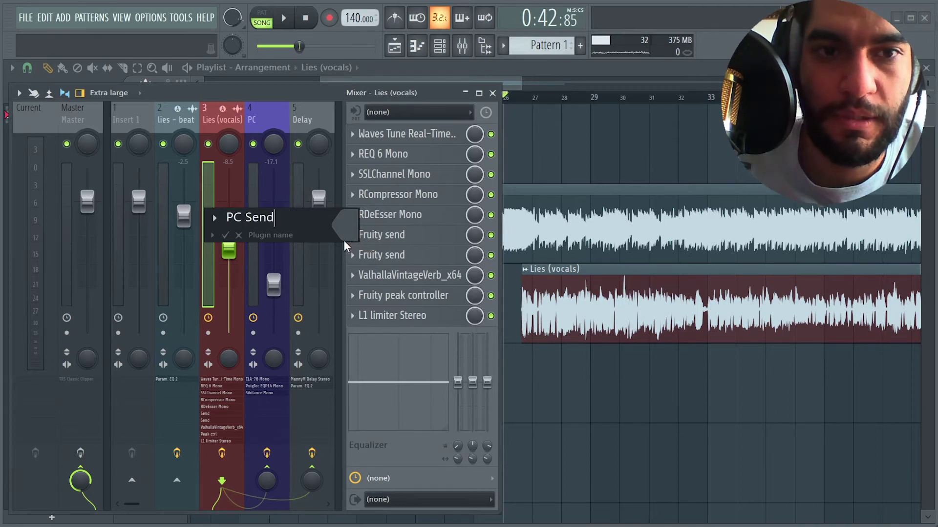
left_click(344, 240)
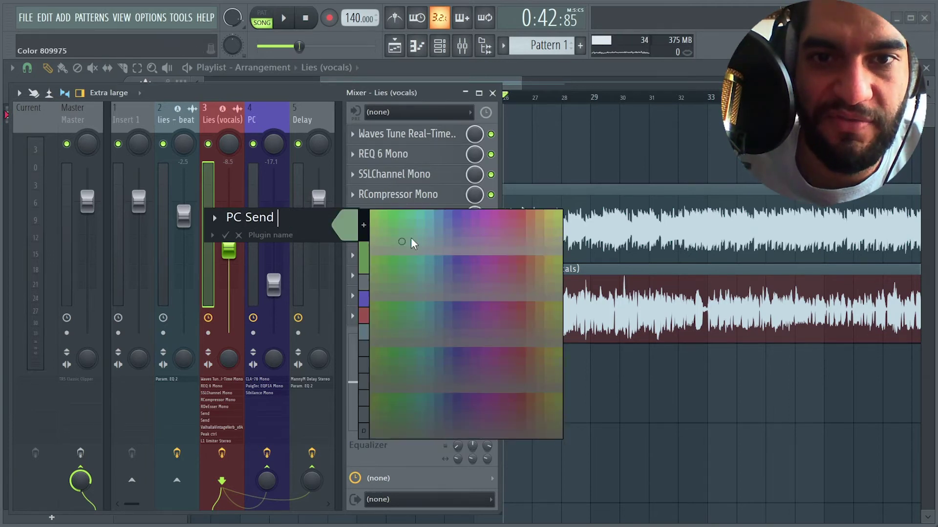
left_click(524, 258)
key("Return")
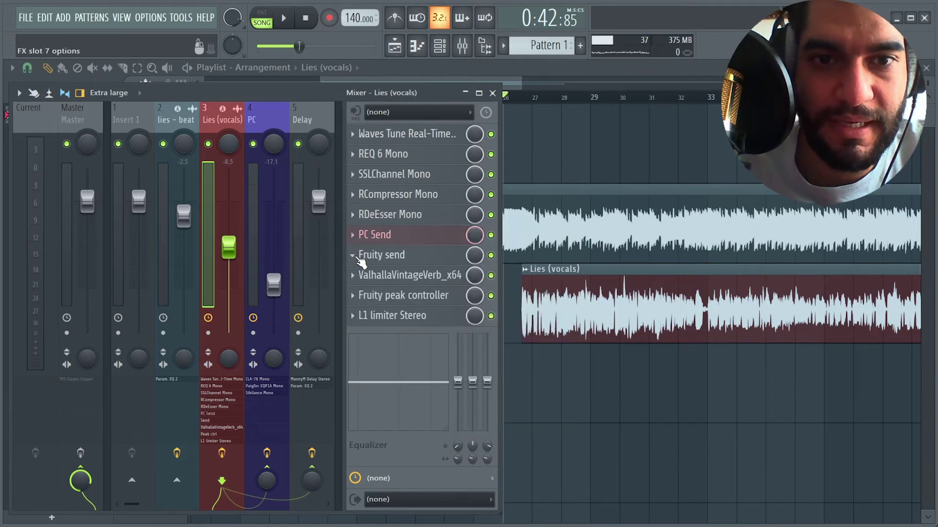
Rename the second Fruity send on Lies (vocals) as Delay Send and color it purple.
key("F2")
type("Delay Send")
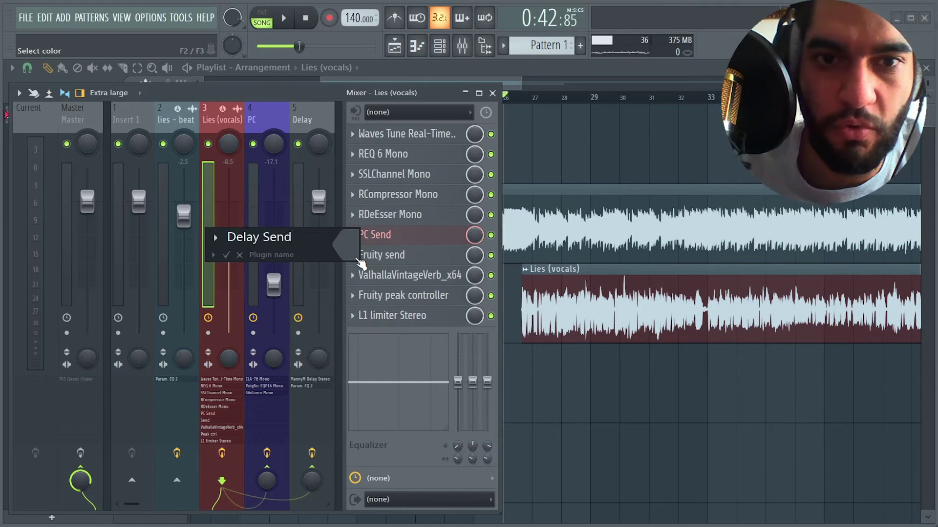
left_click(350, 258)
left_click(371, 362)
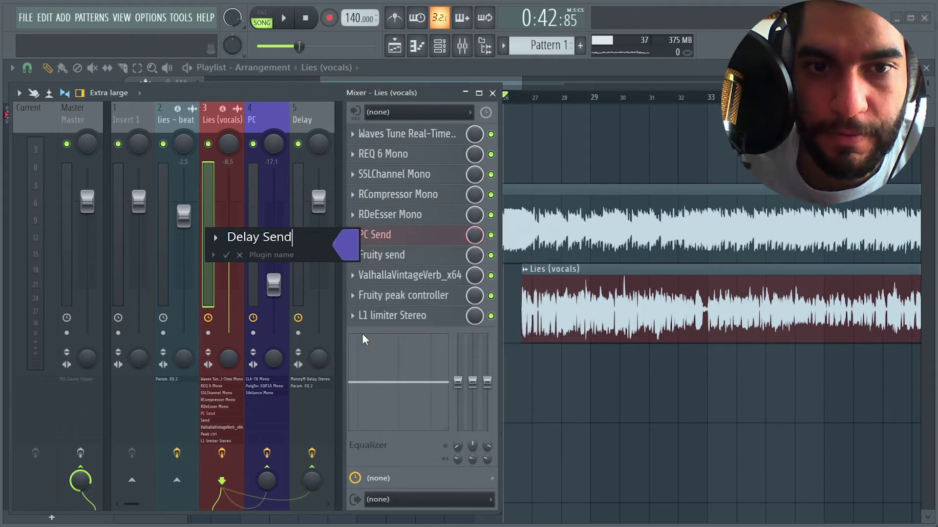
key("Return")
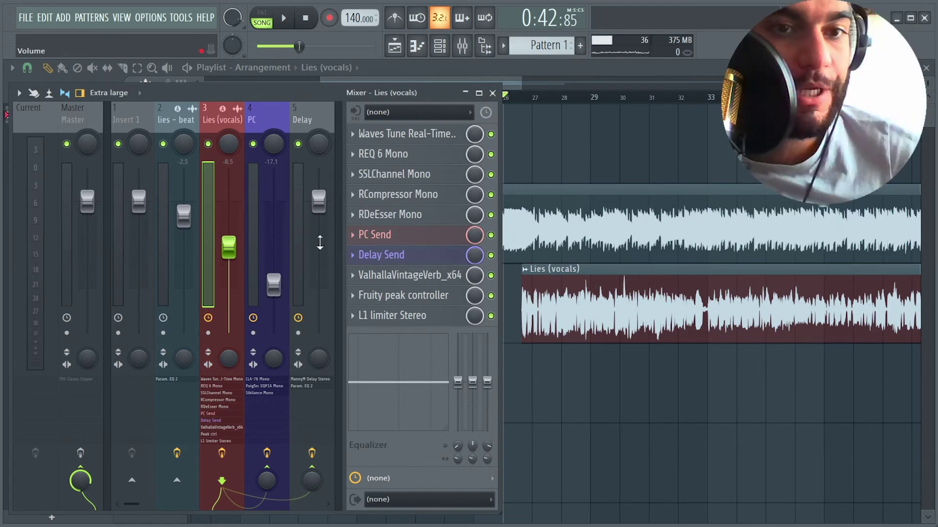
Set the Delay Send's volume to -9.0 dB while listening to the playback, and close its window.
left_click(386, 254)
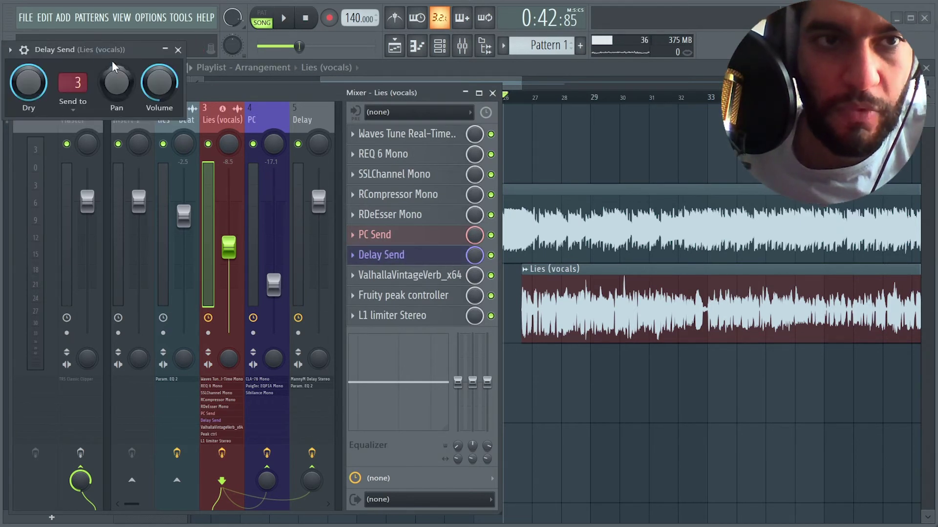
left_click_drag(96, 57, 307, 151)
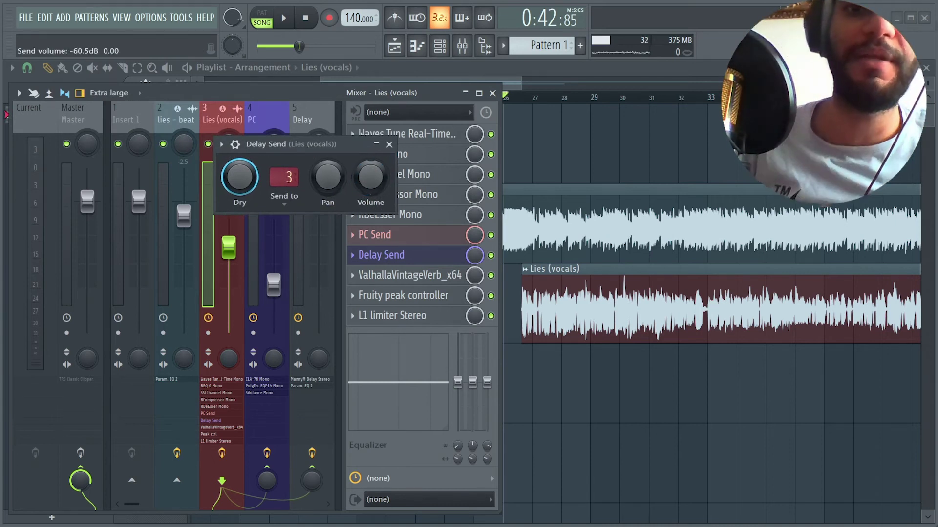
key("space")
left_click_drag(370, 178, 370, 155)
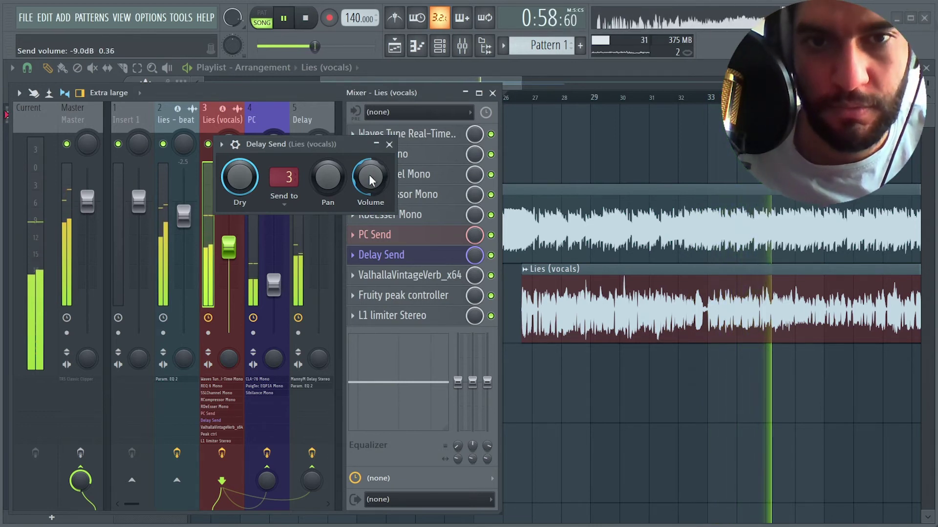
key("space")
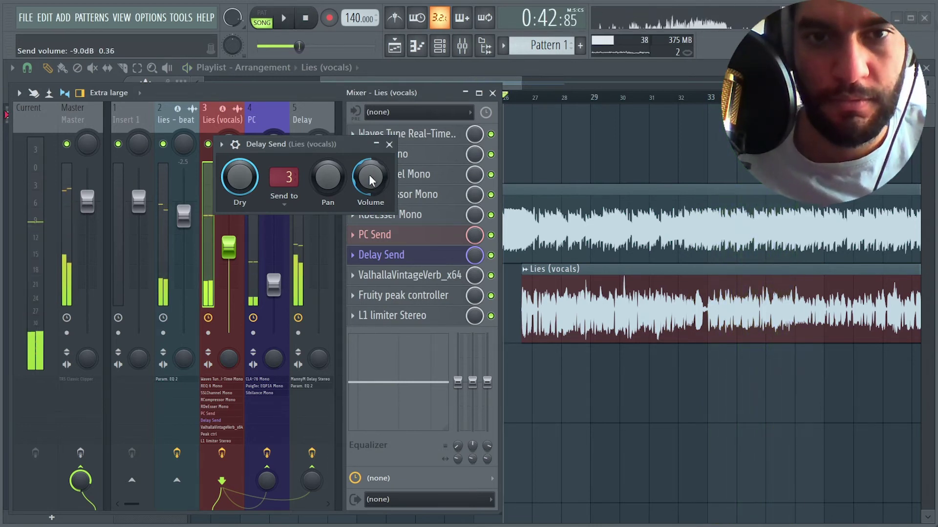
key("Escape")
Link the HP and LP filters of the Delay track's MannyM Delay and adjust the high-pass filter during playback.
left_click(306, 124)
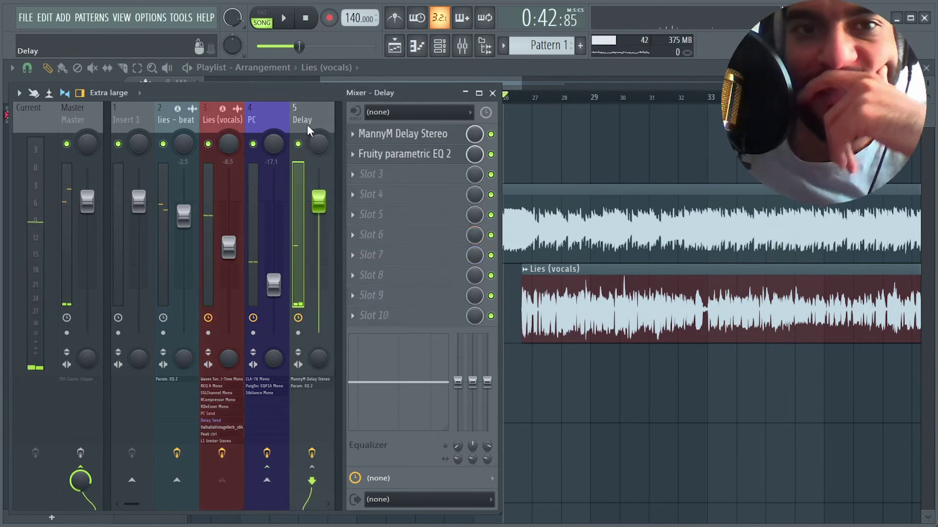
left_click(414, 143)
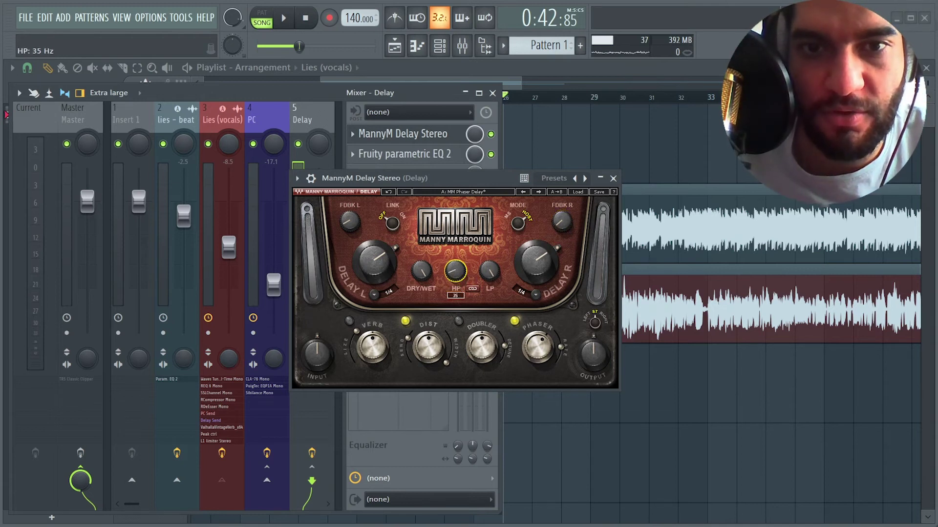
left_click(468, 287)
left_click_drag(455, 272, 455, 279)
key("space")
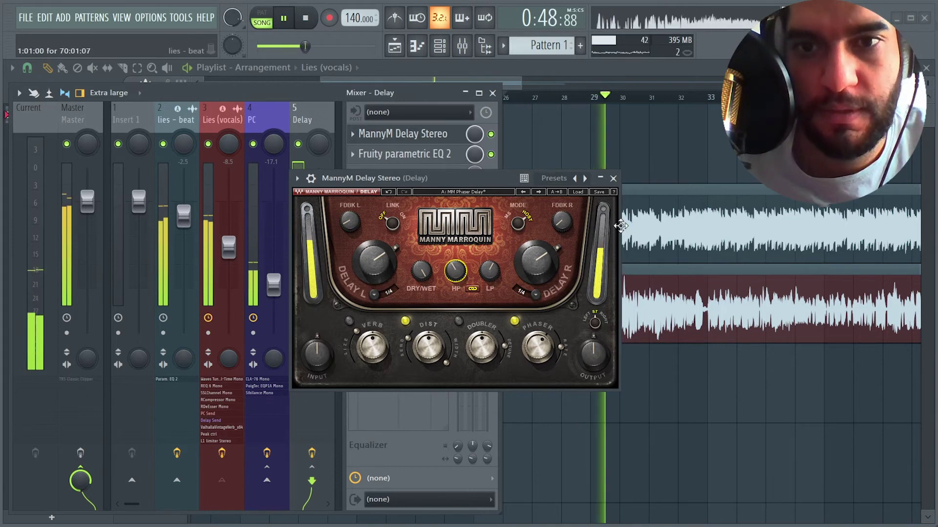
left_click_drag(455, 274, 455, 277)
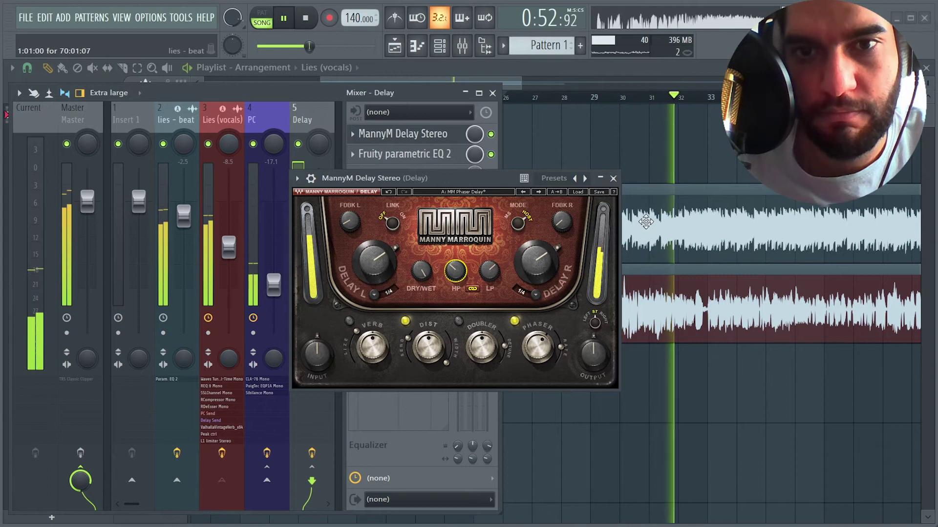
left_click(613, 179)
key("space")
Move the Delay track's Fruity parametric EQ 2 to slot 3 and the vocals' PC Send above RDeEsser Mono.
left_click_drag(408, 179, 405, 181)
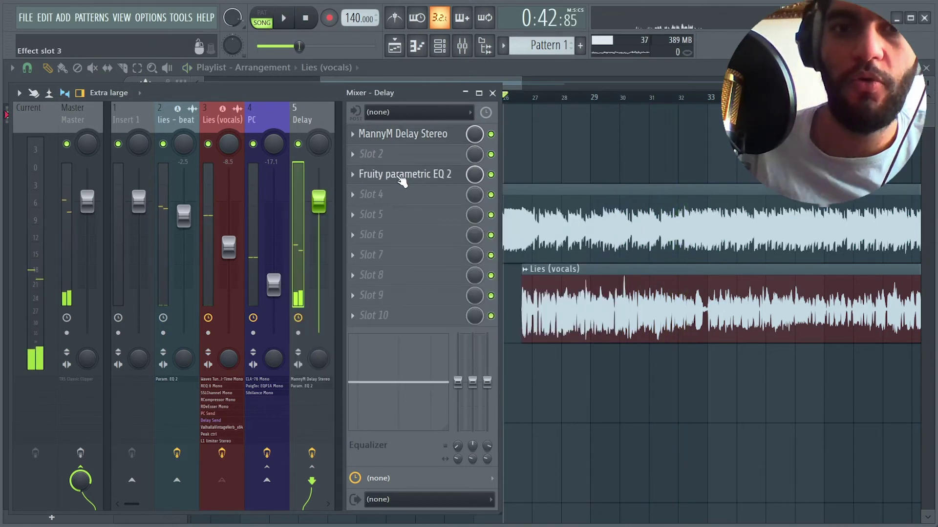
left_click(224, 114)
left_click_drag(445, 236, 444, 215)
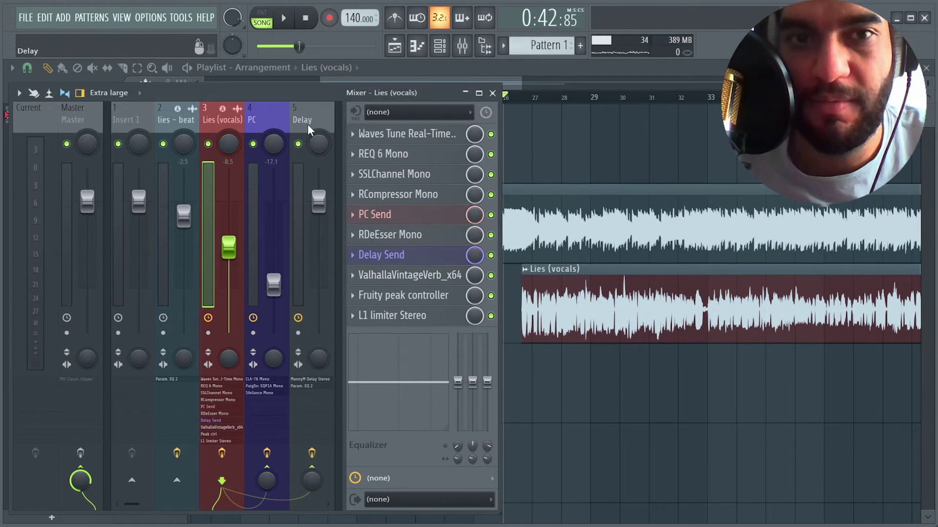
Open the Delay track's MannyM Delay to examine its Verb control, and close the plugin window.
left_click(287, 113)
left_click(303, 114)
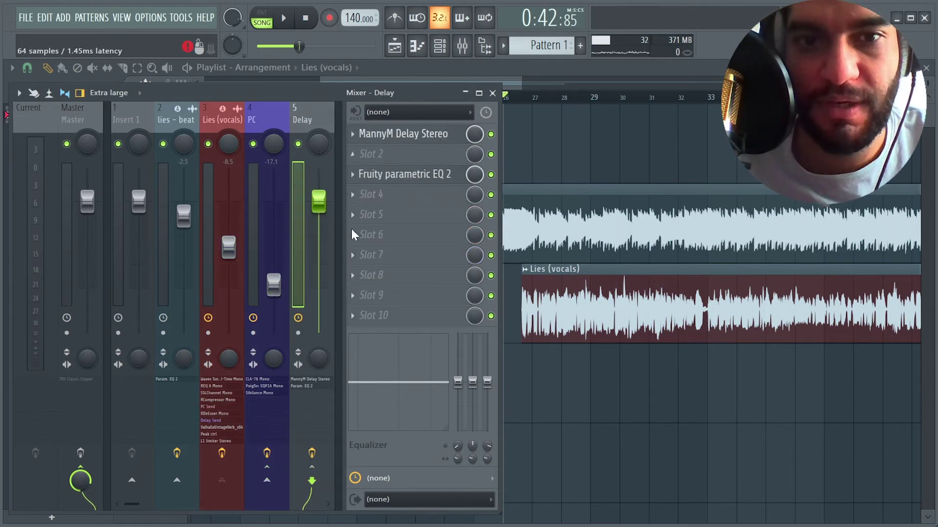
left_click(386, 134)
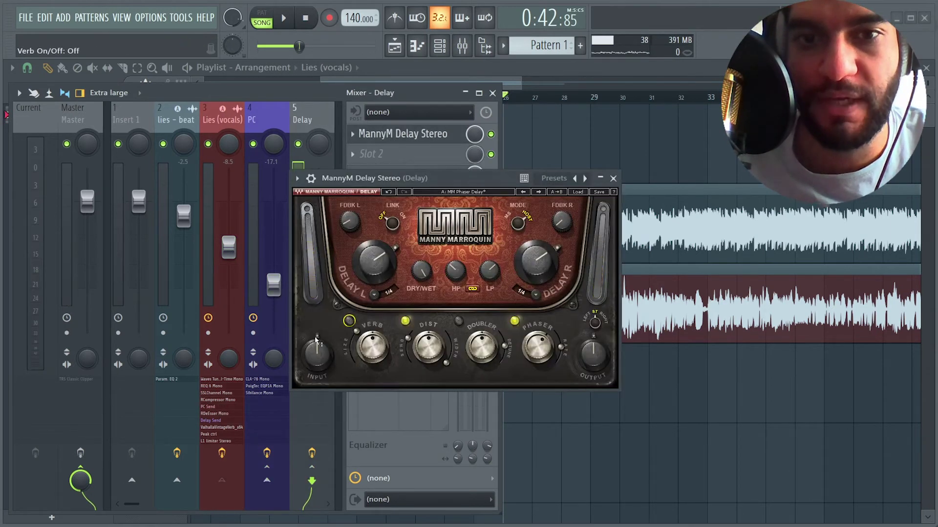
left_click(614, 179)
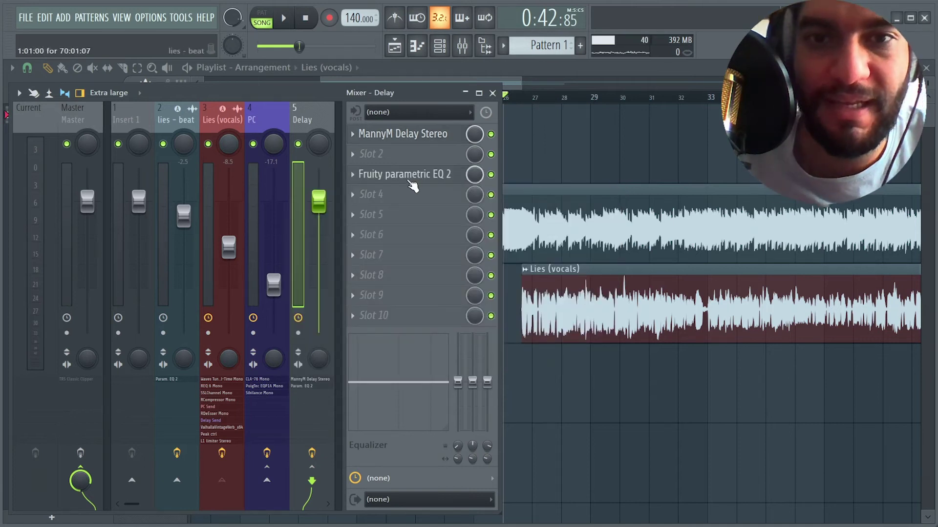
Copy ValhallaVintageVerb_x64 from the Lies (vocals) track into slot 2 of the Delay track.
left_click(222, 118)
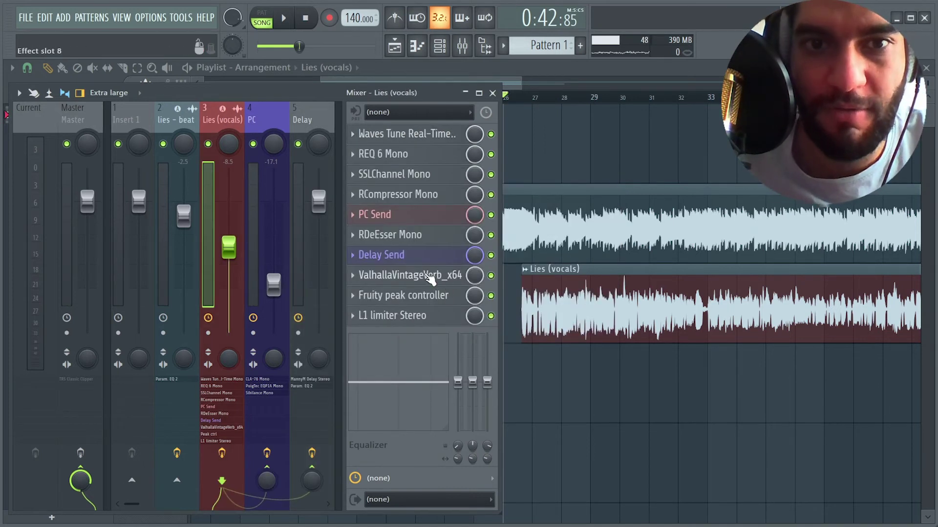
right_click(436, 277)
left_click_drag(386, 287, 312, 126)
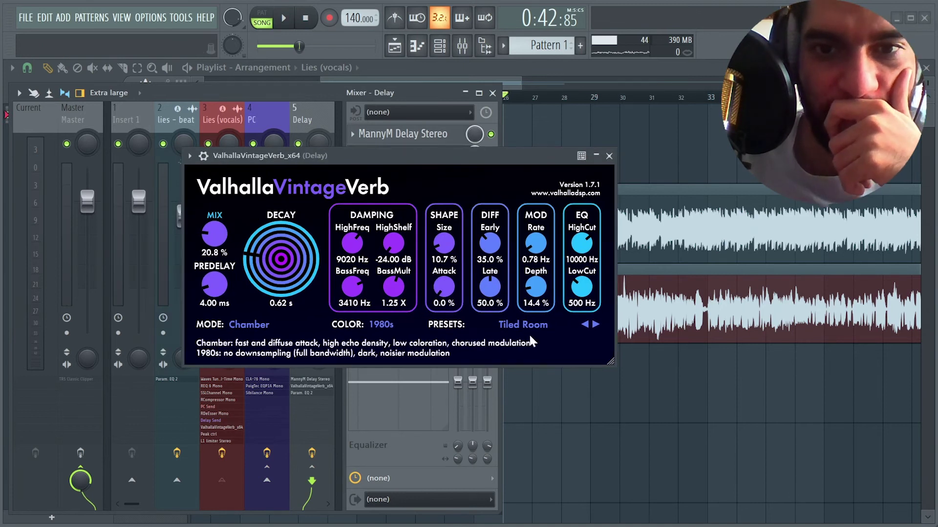
Load the Ambience preset from the Ambiences category in the Delay track's ValhallaVintageVerb.
left_click(519, 326)
mouse_move(527, 205)
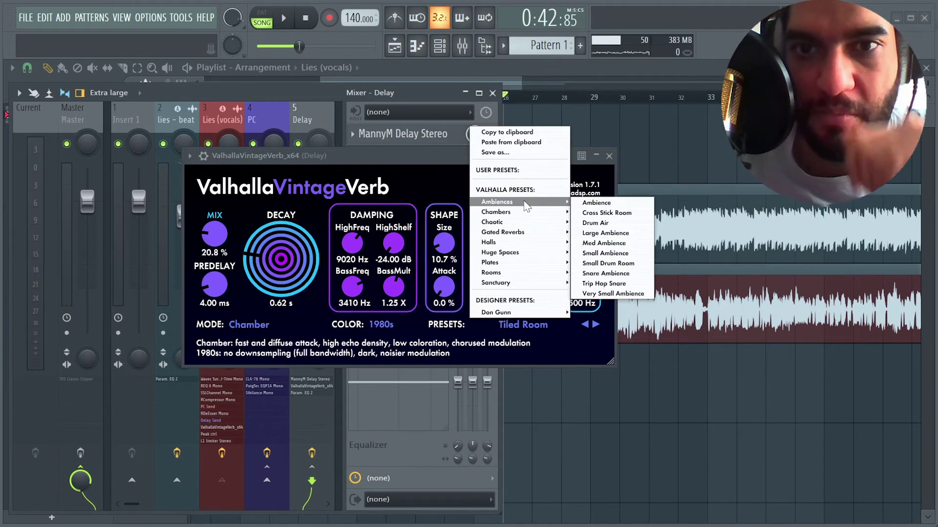
left_click(596, 203)
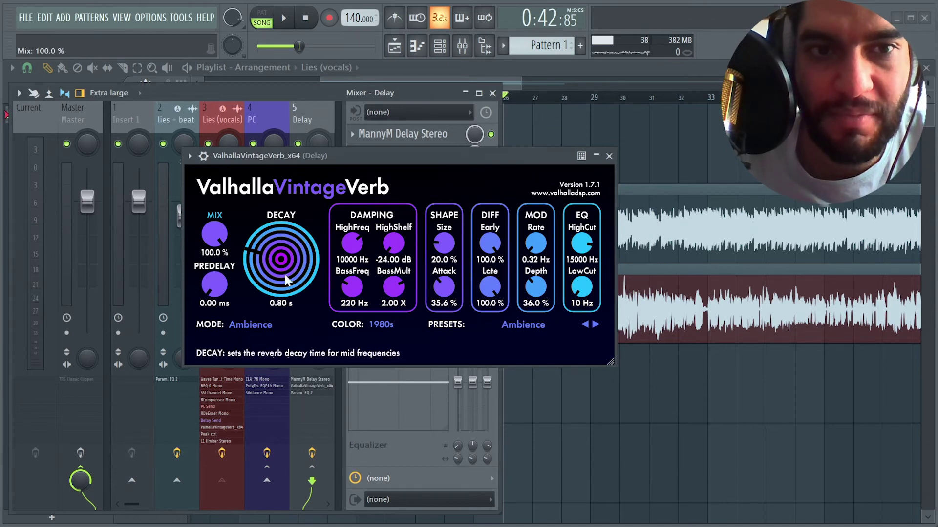
Set the reverb's predelay to 9.33 ms, decay to 4.33 s and low cut to 590 Hz.
mouse_move(213, 284)
left_mouse_down()
mouse_move(213, 264)
mouse_move(214, 278)
left_mouse_up()
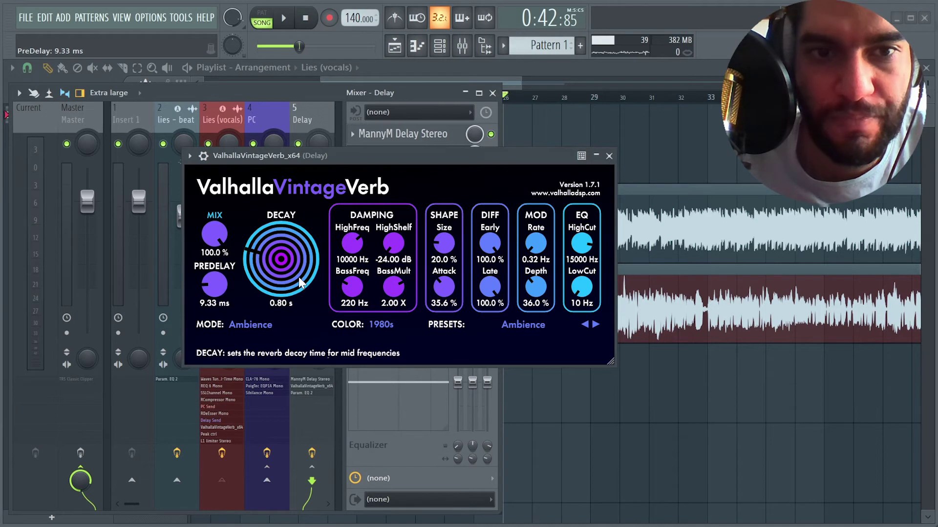
left_click_drag(282, 256, 280, 260)
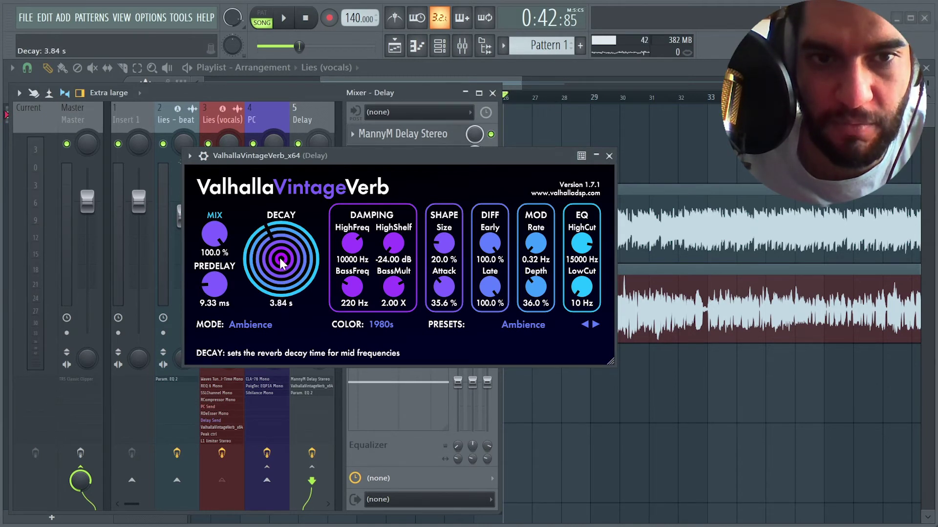
left_click_drag(283, 262, 283, 258)
left_click_drag(582, 287, 582, 269)
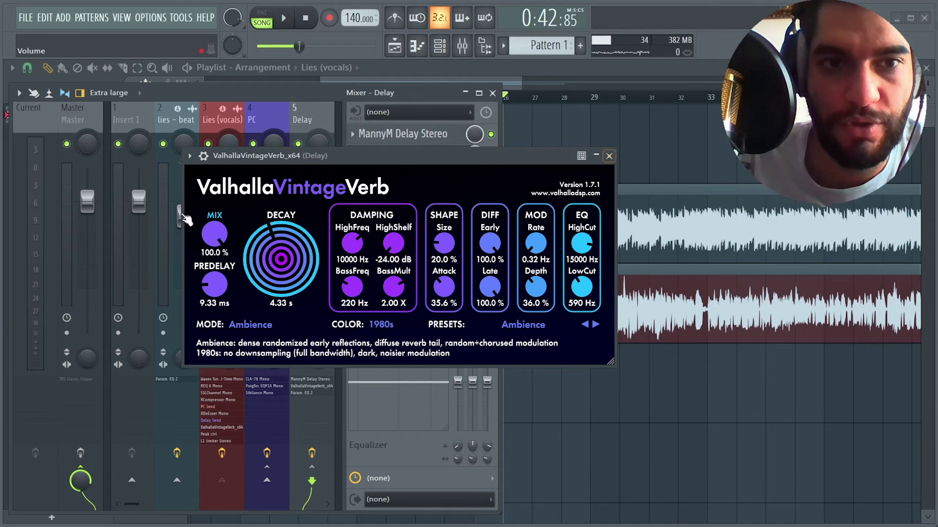
Solo the Delay track, set the reverb's mix to 28.8 % during playback, and stop the song.
left_click_drag(207, 234, 221, 333)
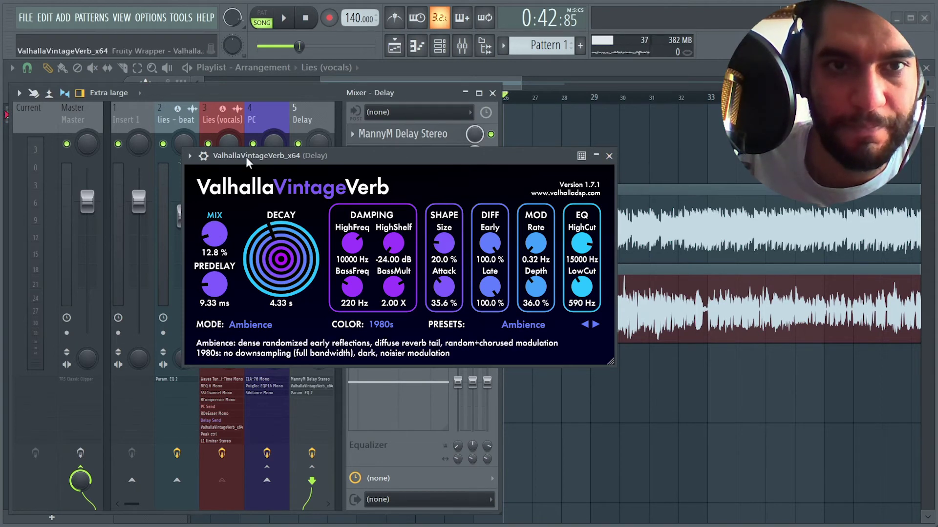
right_click(299, 145)
key("space")
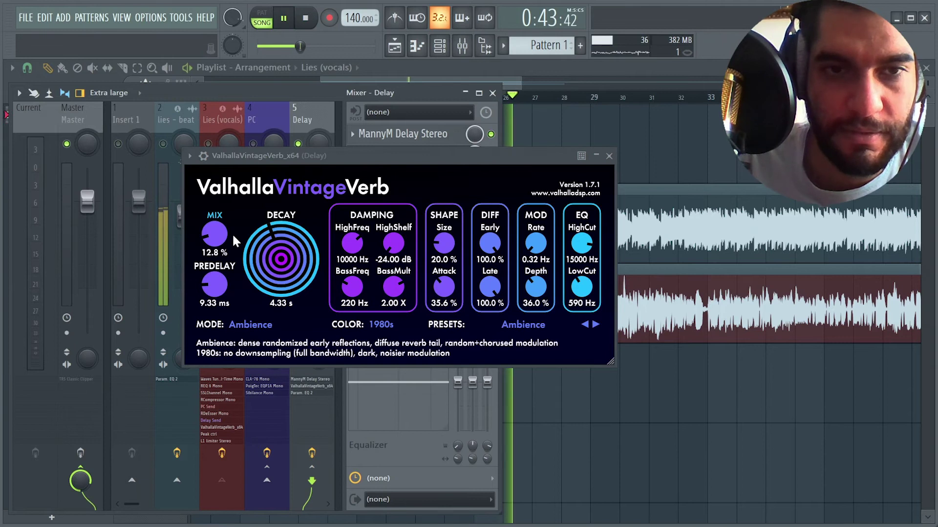
left_click_drag(221, 232, 222, 218)
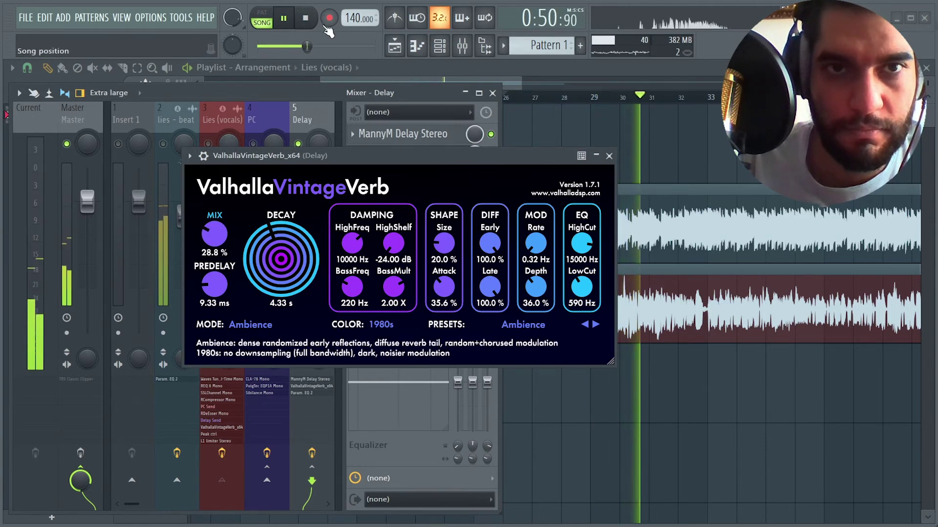
left_click(305, 18)
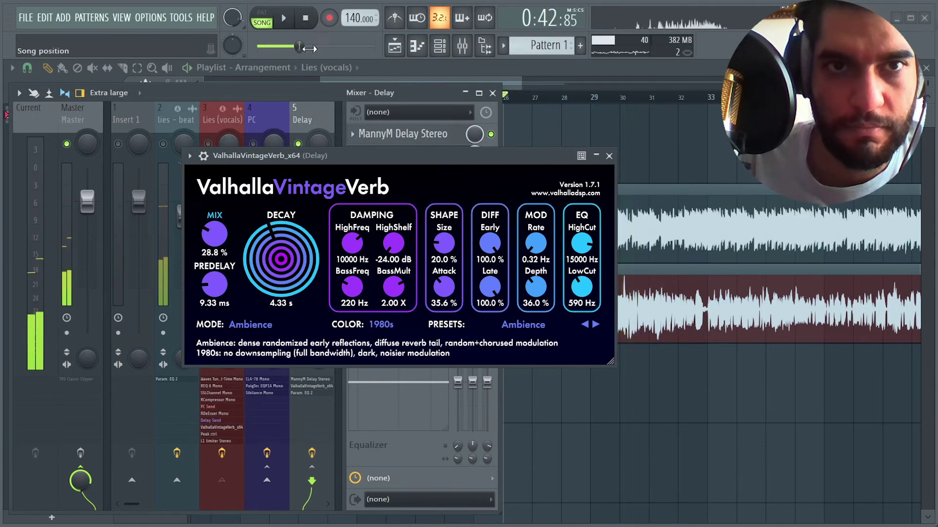
Compare the soloed Delay track with ValhallaVintageVerb bypassed and re-enabled during playback.
left_click_drag(370, 150, 359, 200)
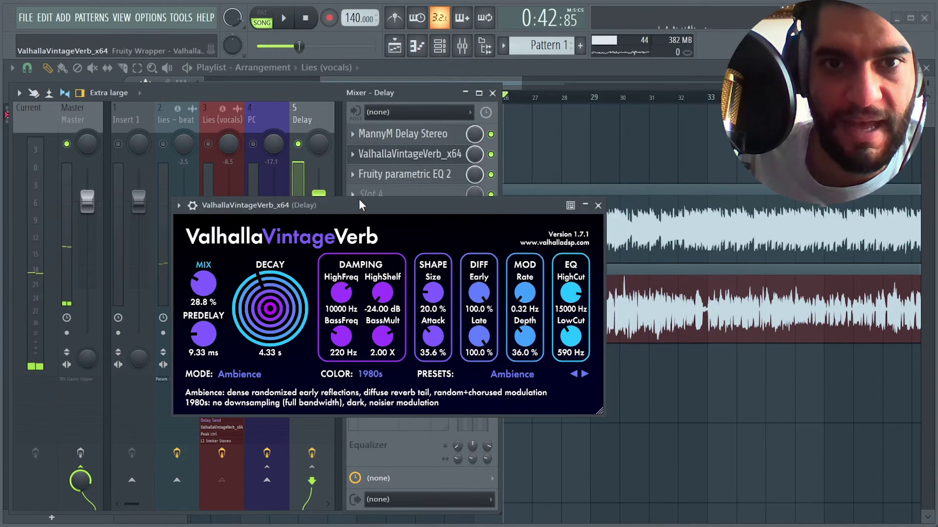
left_click(490, 154)
key("space")
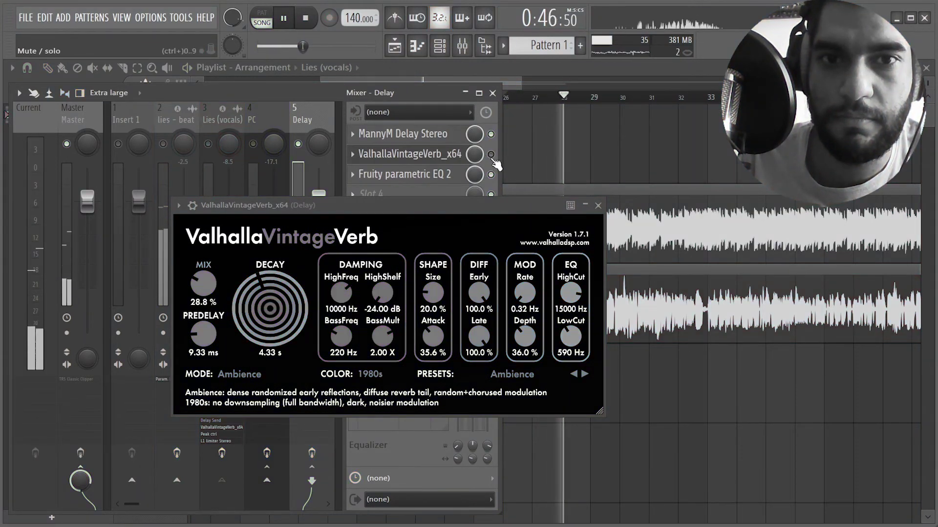
left_click(491, 156)
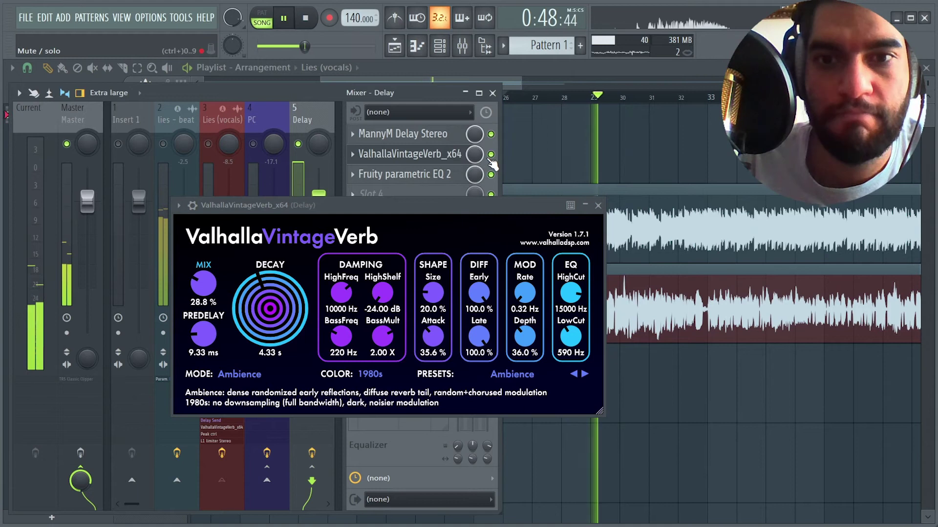
key("space")
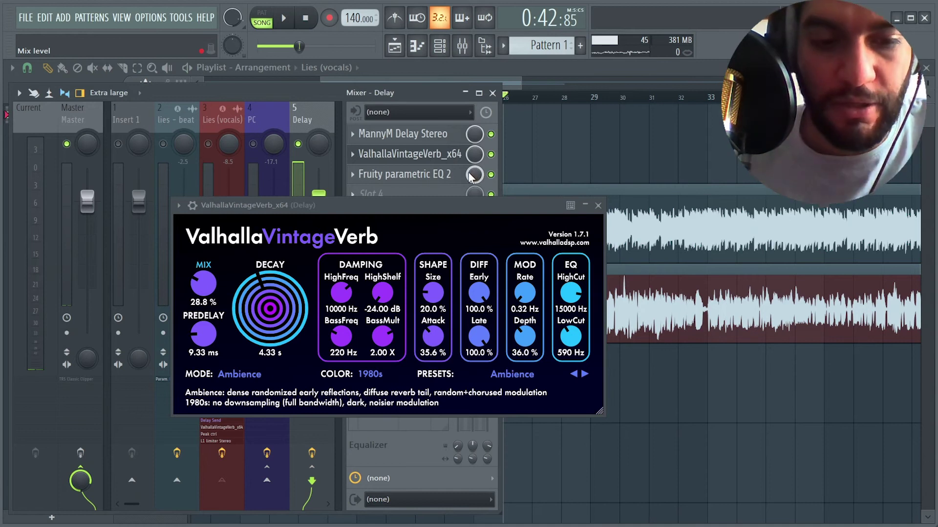
Close the reverb window, unmute the PC, Lies (vocals) and lies - beat tracks, and play the full mix.
left_click(447, 155)
left_click(253, 144)
left_click(208, 144)
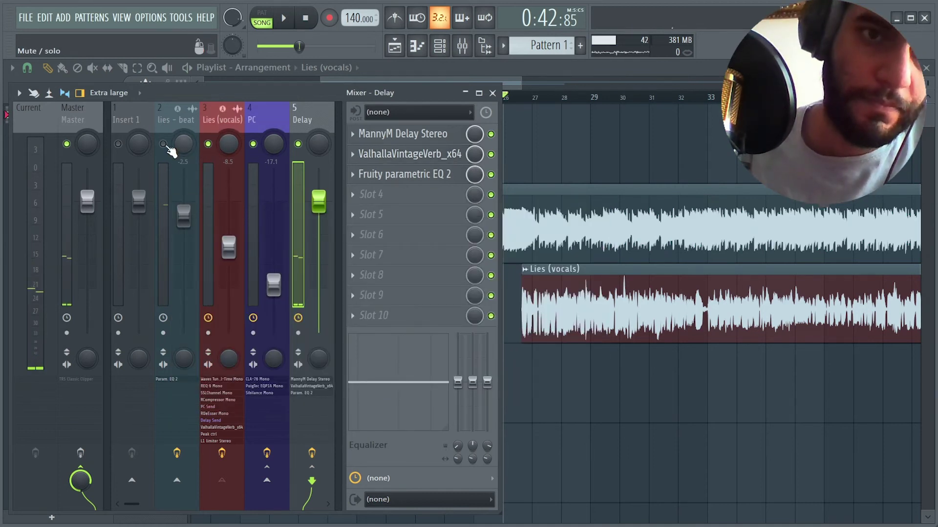
left_click(163, 144)
key("space")
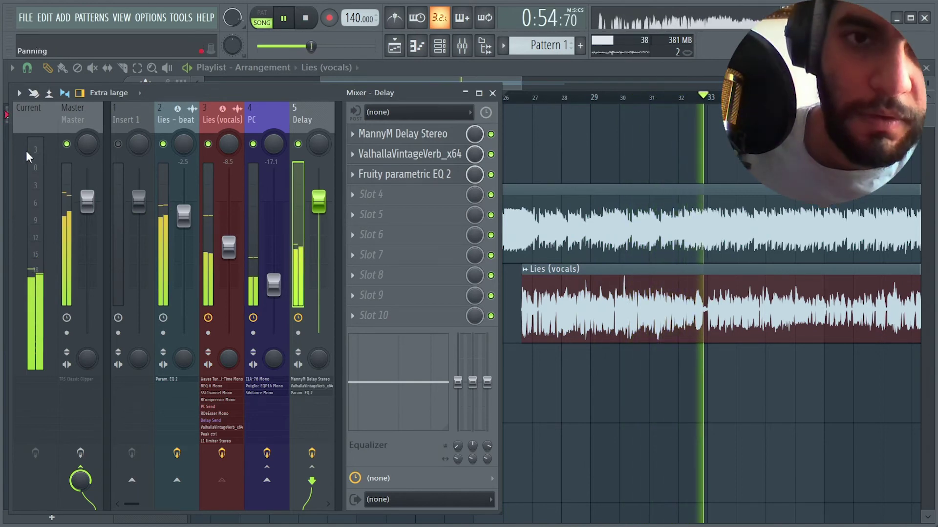
Color the Delay mixer track the same blue-violet as the PC track.
double_click(314, 121)
left_click(299, 120)
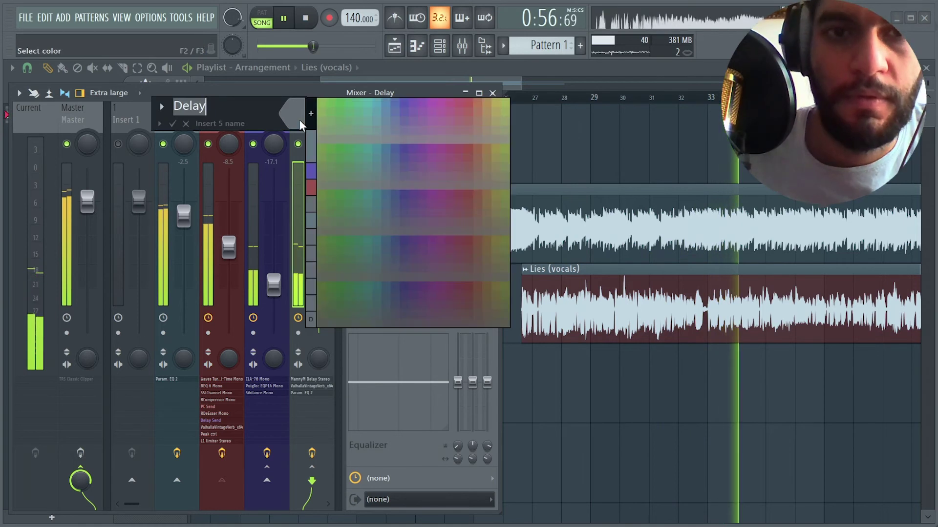
left_click(330, 174)
key("Return")
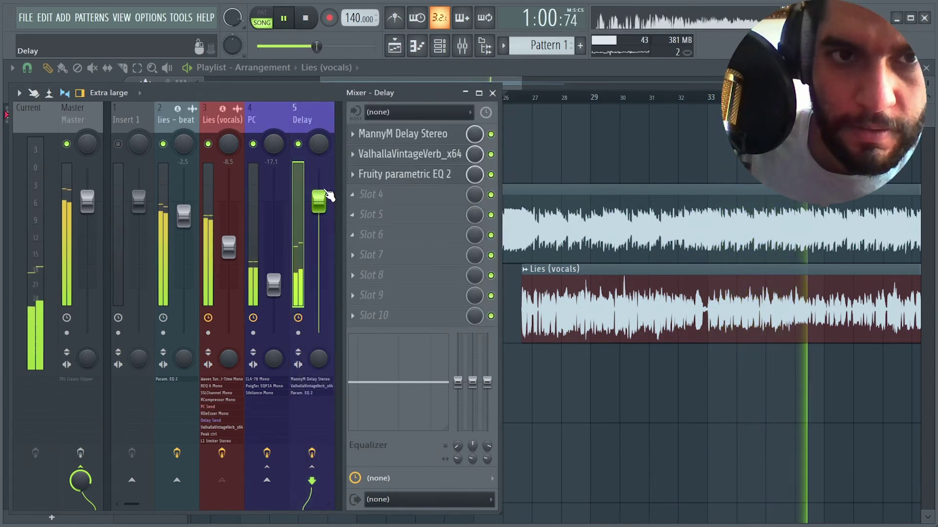
On the Lies (vocals) track, move RDeEsser Mono above PC Send and set the Delay Send volume to -10.0 dB.
left_click(230, 122)
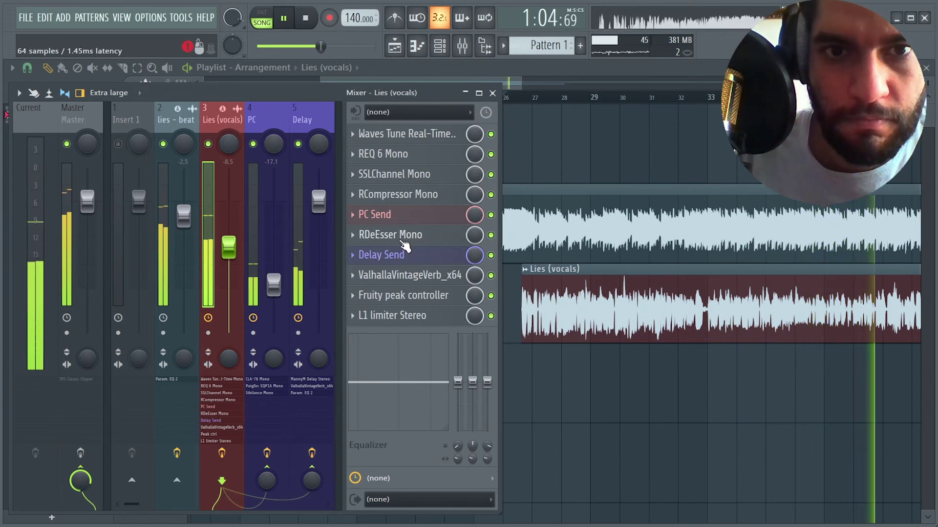
left_click_drag(404, 240, 414, 224)
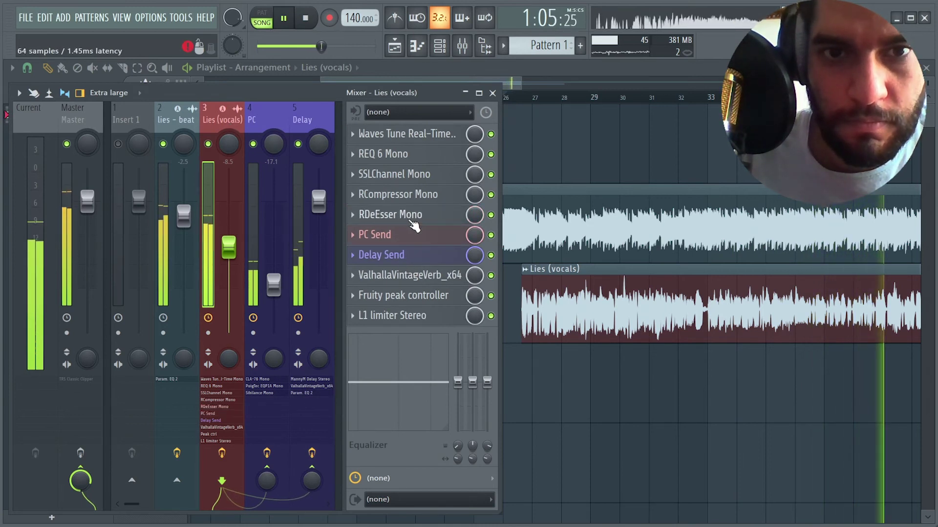
left_click(420, 256)
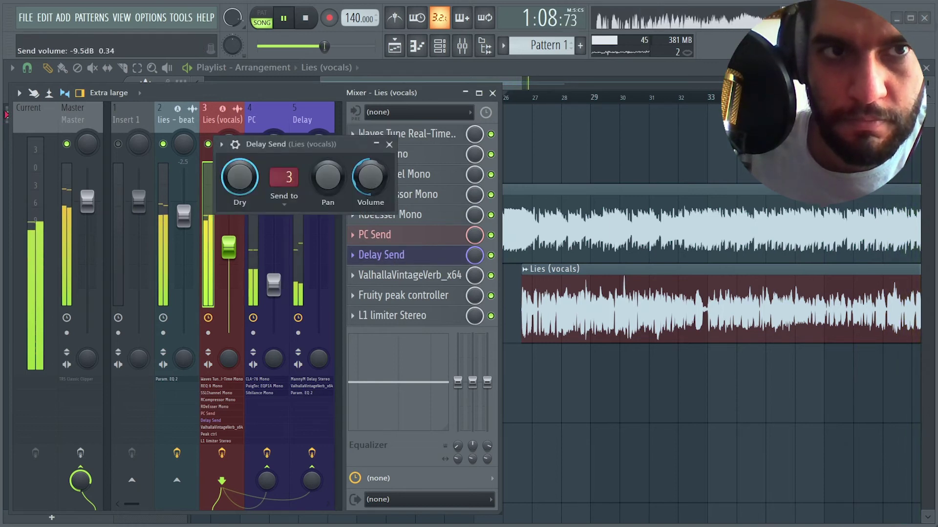
left_click_drag(375, 171, 375, 174)
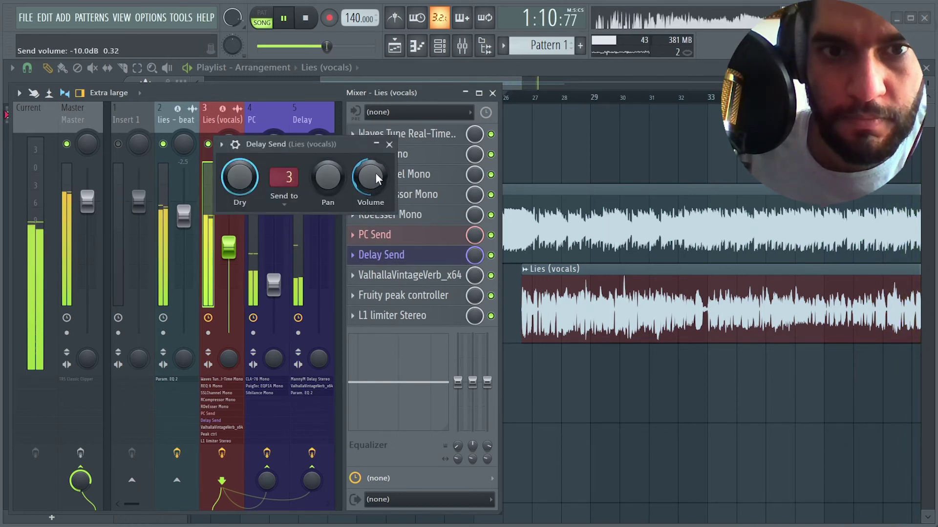
left_click(390, 144)
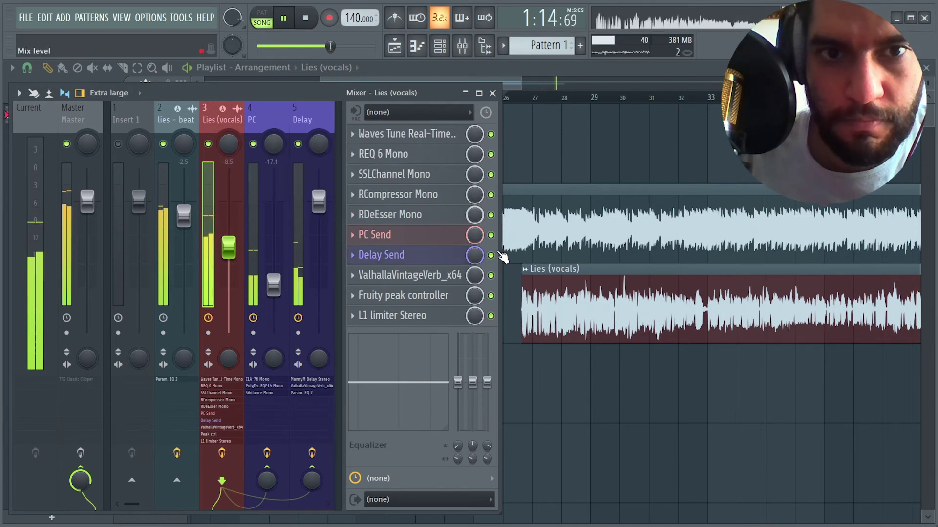
key("space")
key("Right")
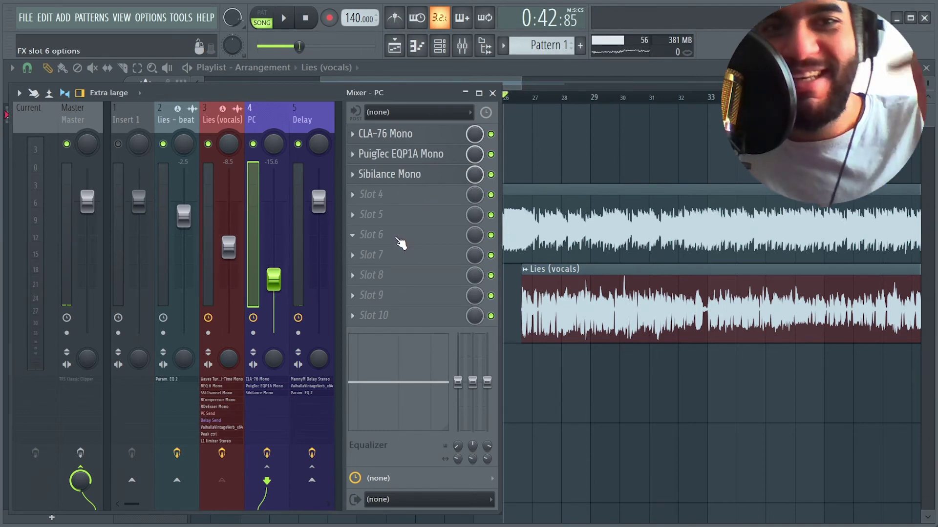
left_click(295, 117)
left_click(275, 126)
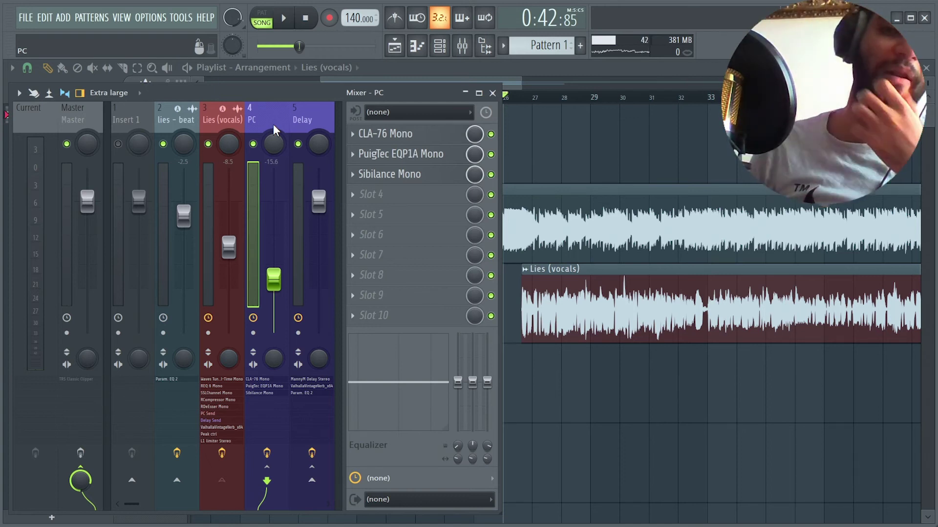
left_click(429, 315)
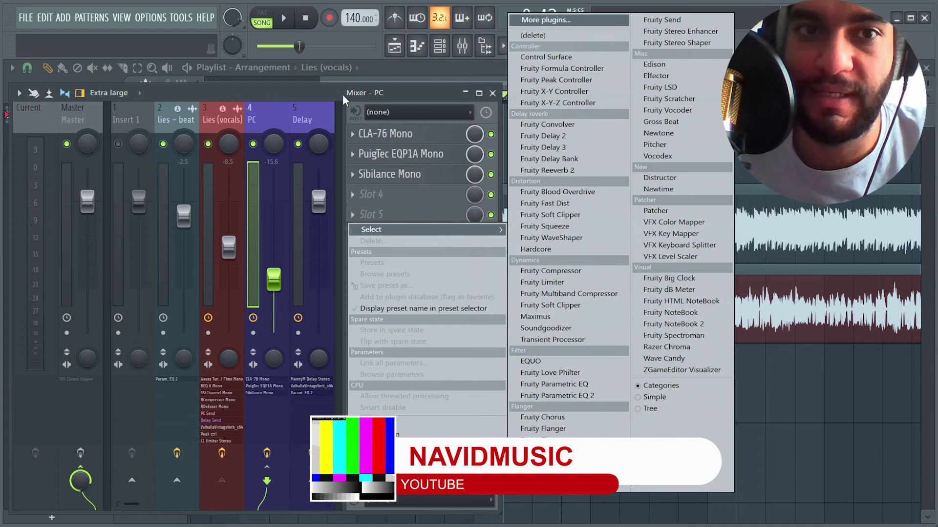
left_click(228, 116)
left_click(229, 116)
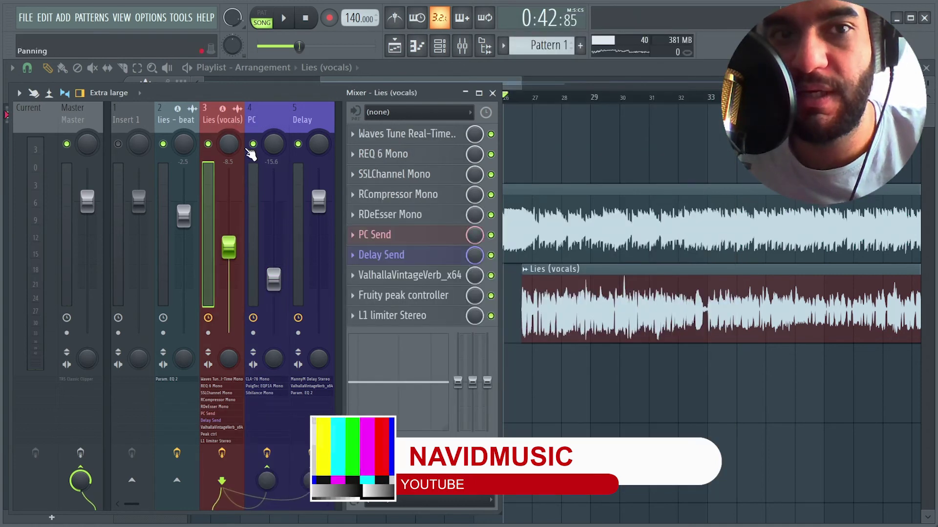
Add Fruity Peak Controller to slot 10 of the PC track and move its window clear of the track faders.
left_click(263, 117)
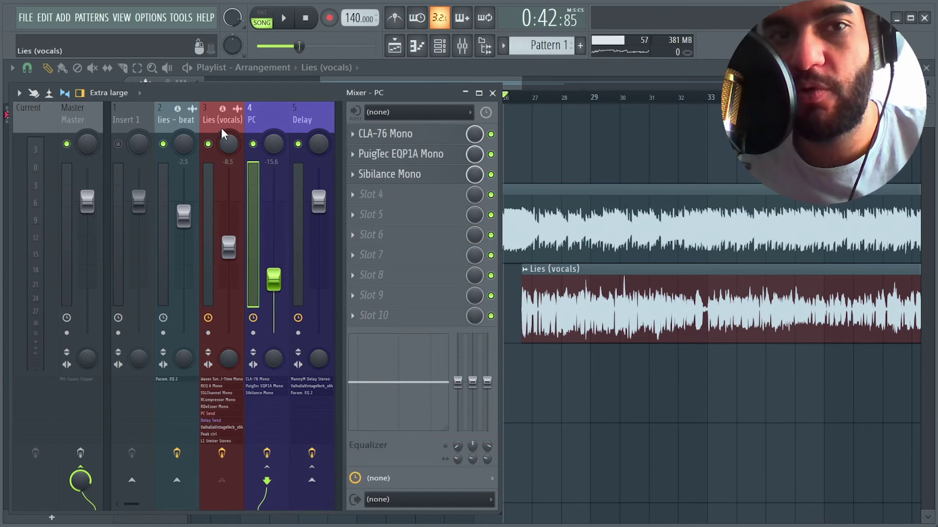
left_click(388, 323)
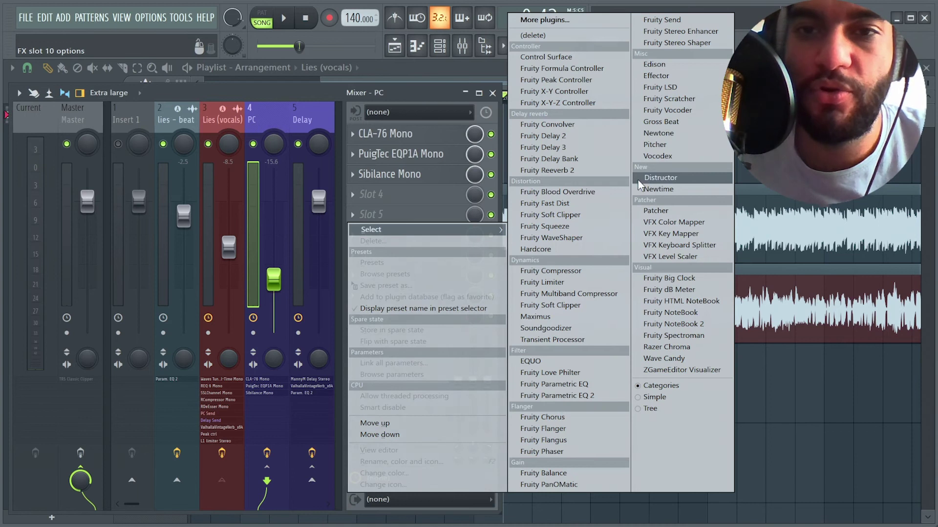
left_click(586, 80)
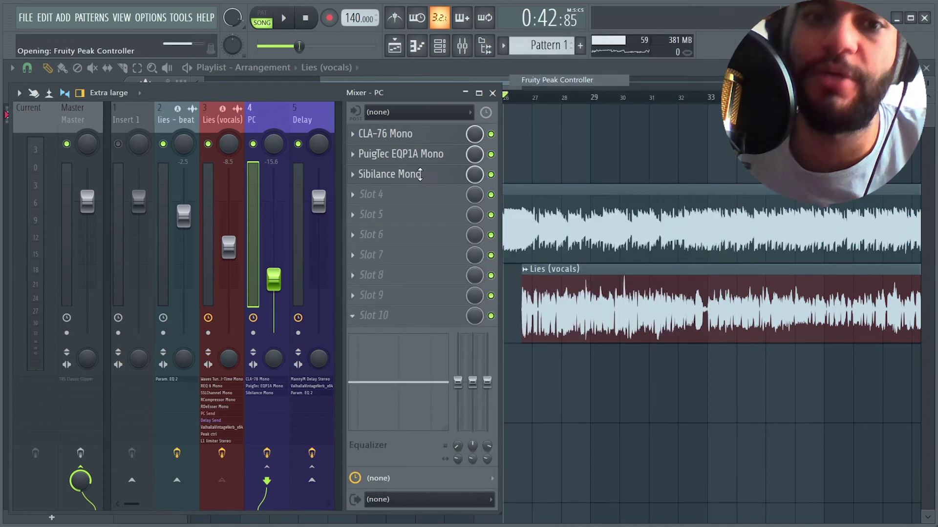
left_click_drag(253, 104, 465, 320)
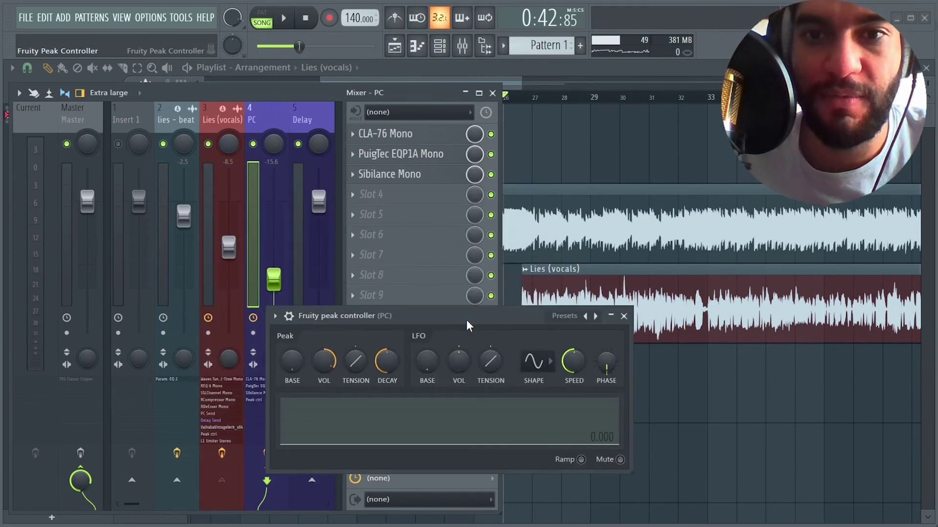
Link the Delay track's volume fader to the PC track's Peak ctrl - Peak with the mapping formula 1-Input.
right_click(319, 202)
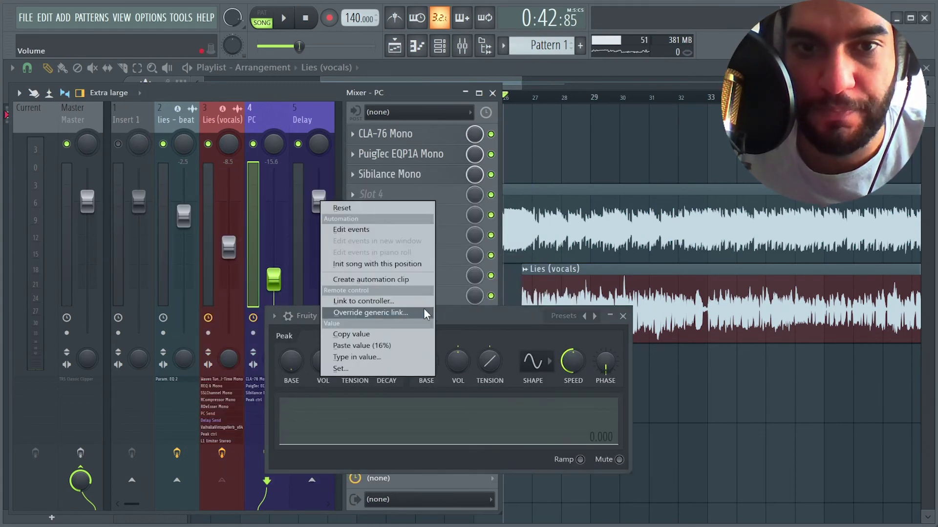
left_click(406, 301)
left_click(491, 222)
left_click(490, 211)
left_click(489, 223)
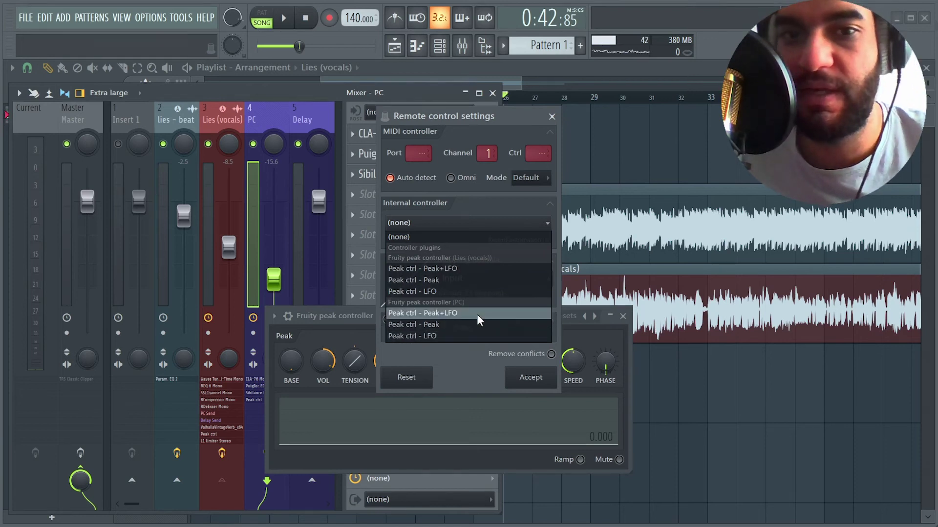
left_click(435, 326)
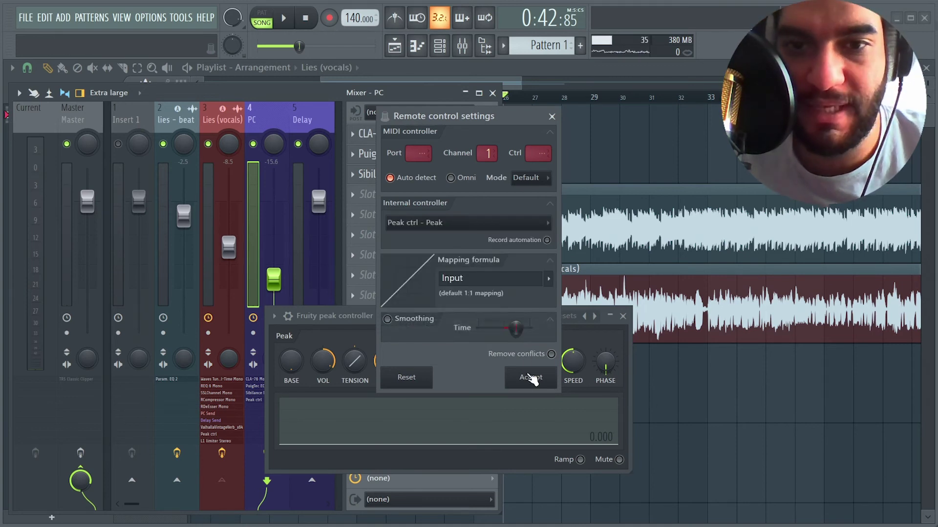
left_click(555, 286)
left_click(566, 320)
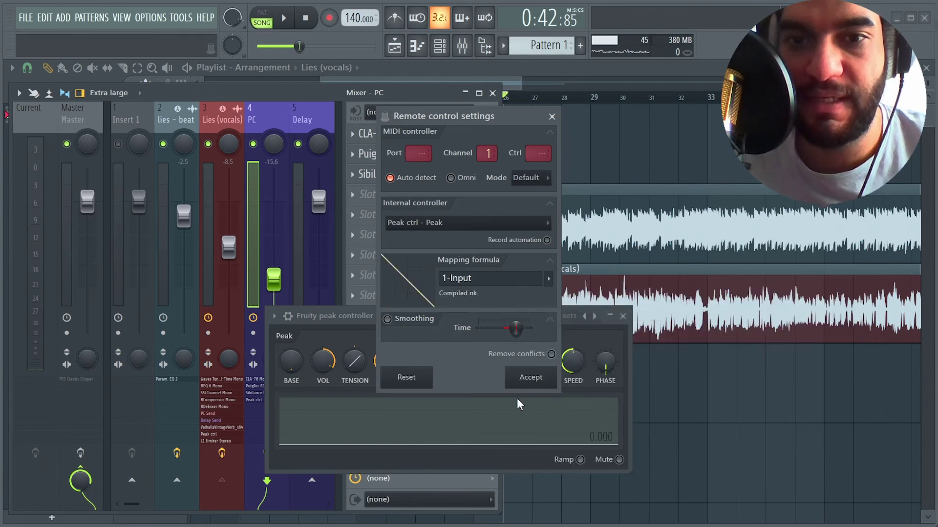
left_click(529, 385)
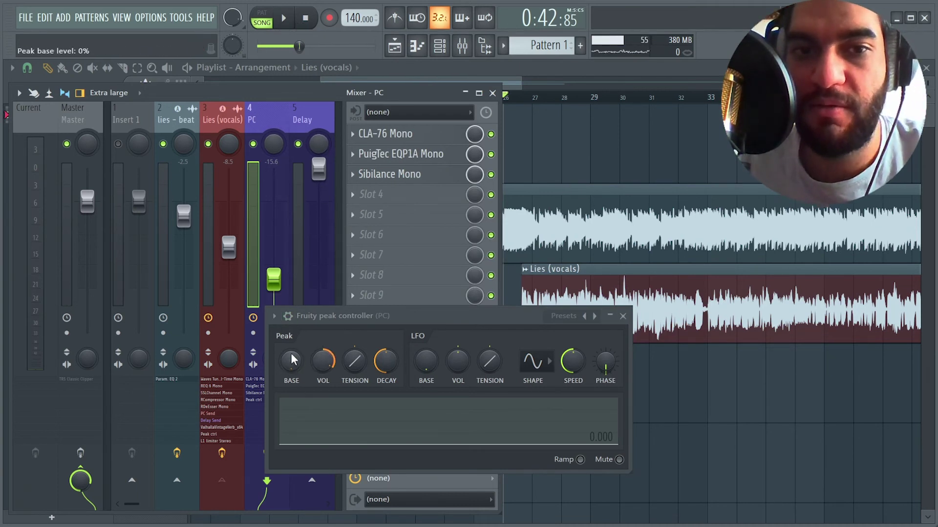
Raise the Peak Base level of the PC track's Fruity peak controller to about 20% and move its window clear of the mixer faders.
left_click_drag(348, 311, 334, 300)
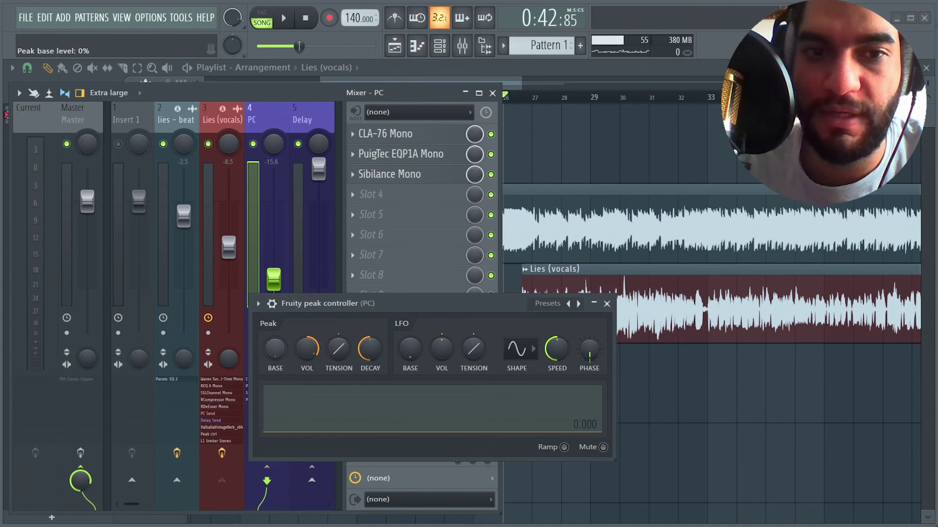
left_click_drag(275, 349, 275, 343)
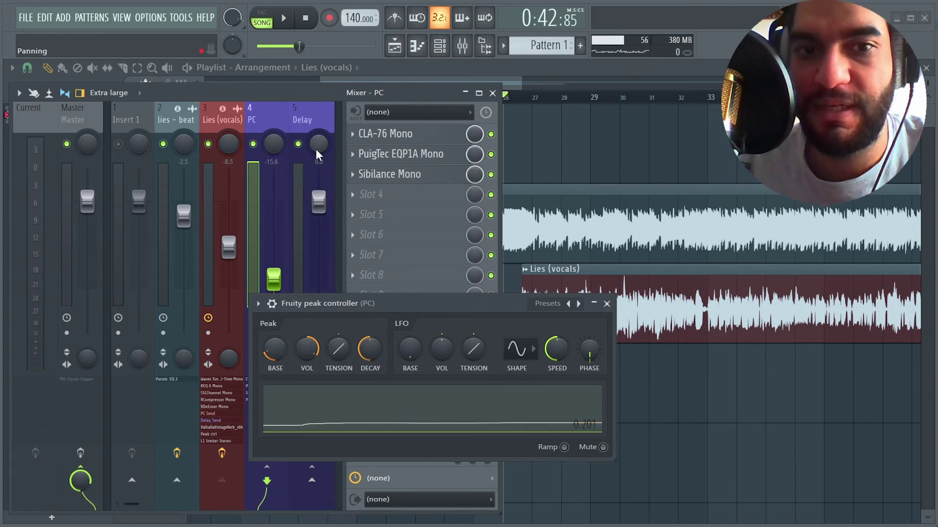
left_click_drag(382, 306, 409, 309)
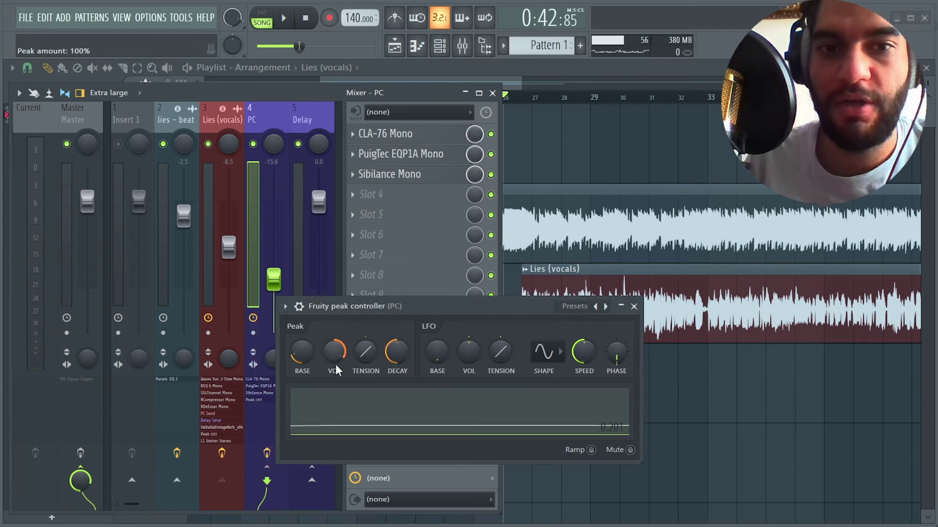
left_click_drag(370, 309, 426, 324)
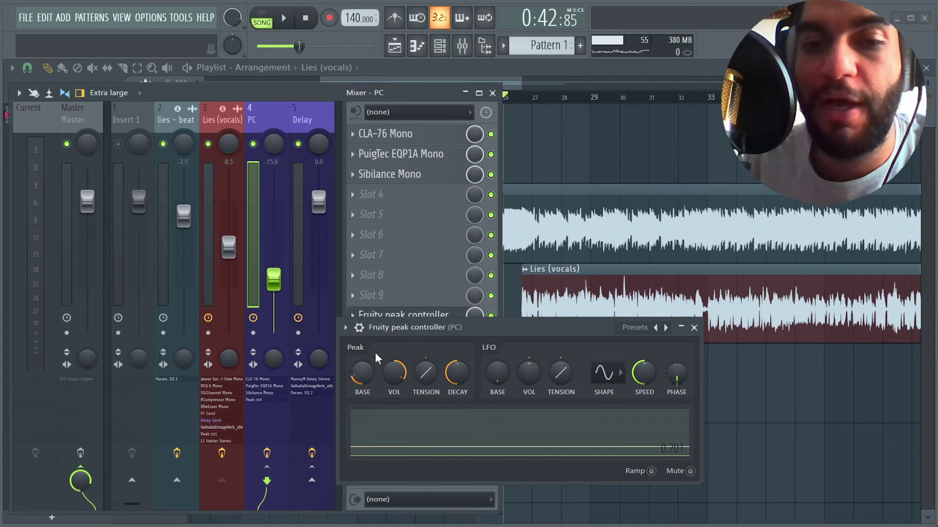
Lower the PC peak controller's Peak Vol to about 30% while the song plays, and close the controller window.
key("space")
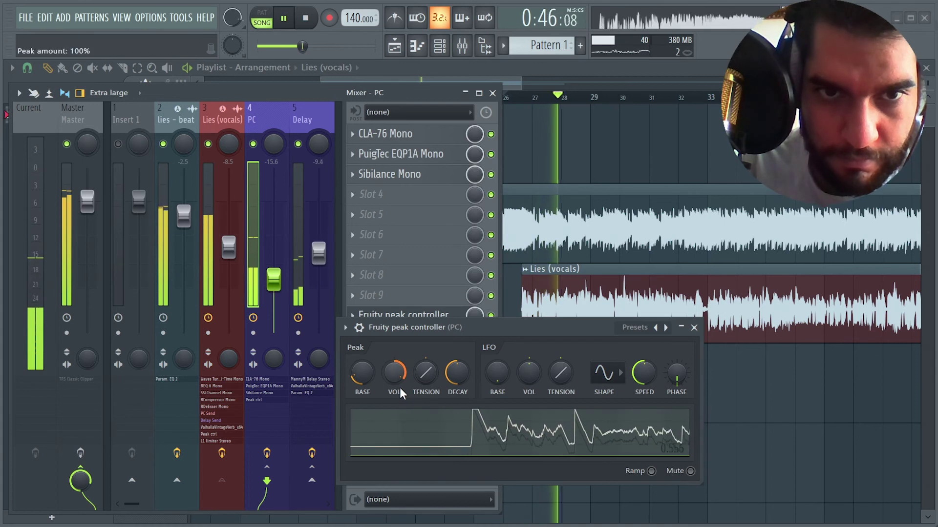
mouse_move(398, 378)
left_mouse_down()
mouse_move(401, 390)
mouse_move(398, 364)
mouse_move(401, 380)
mouse_move(396, 374)
left_mouse_up()
scroll(397, 374, "down", 5)
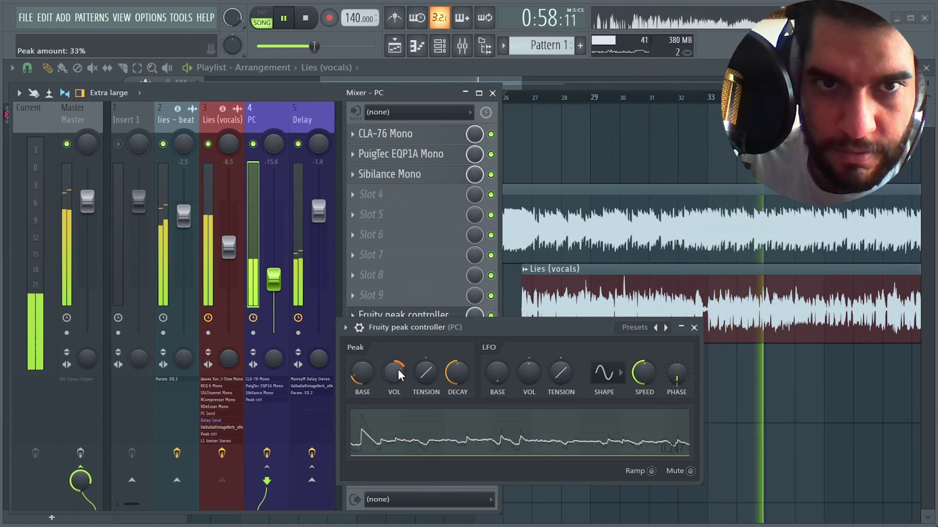
scroll(397, 369, "down", 2)
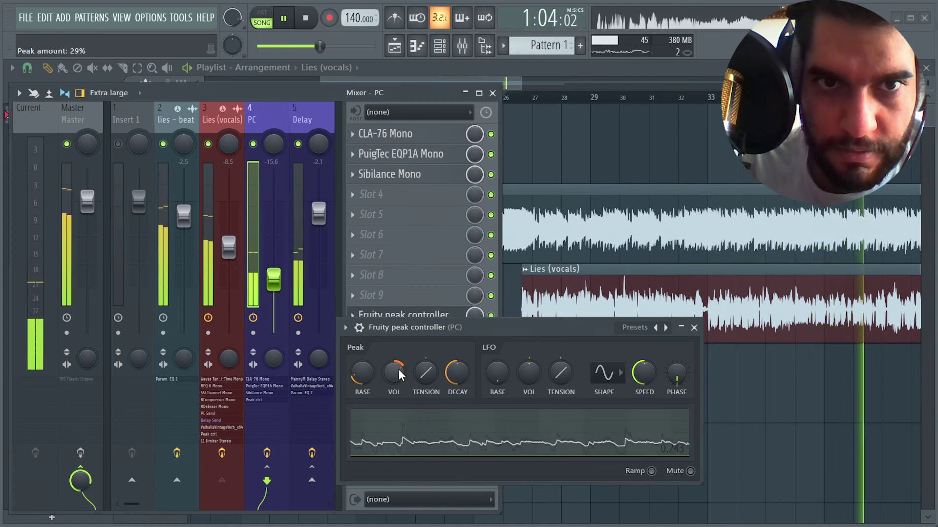
scroll(398, 369, "up", 1)
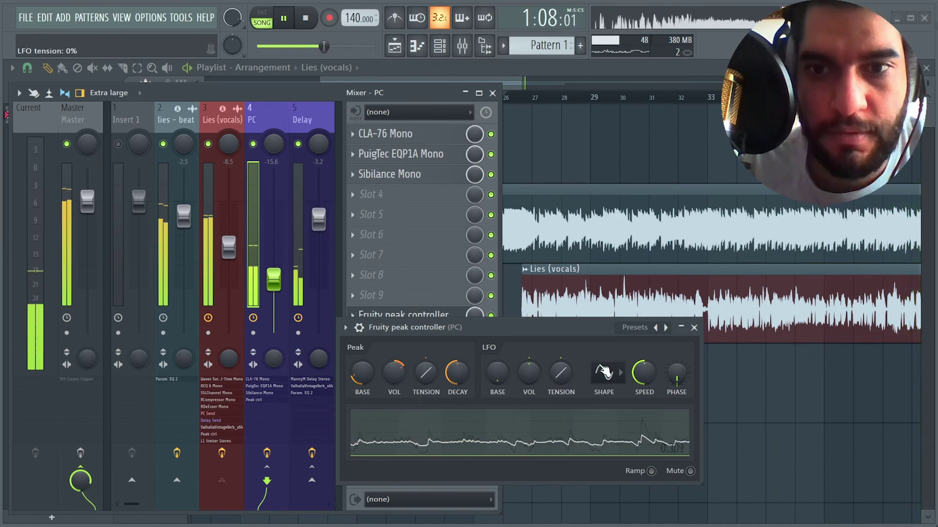
left_click(694, 327)
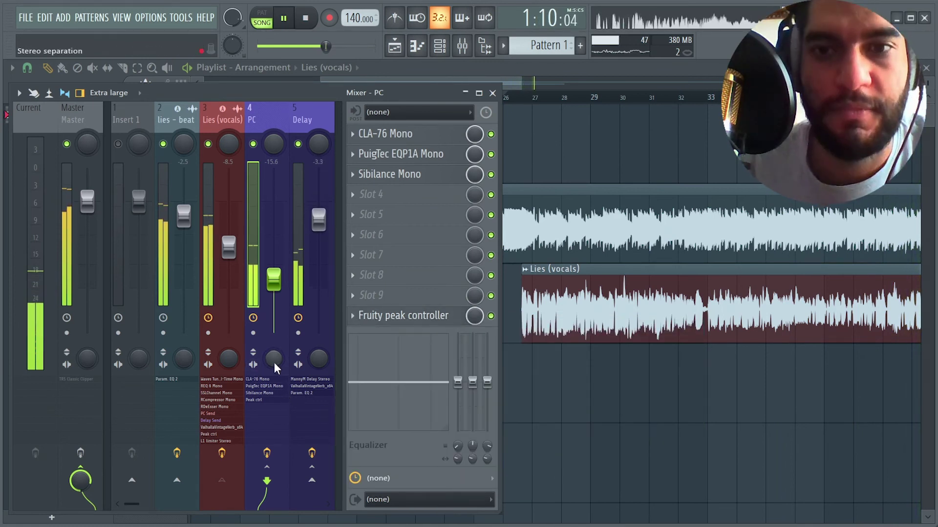
Play the mix with the PC track's Fruity peak controller bypassed and re-enabled to compare the delay ducking, resetting the Delay fader.
key("space")
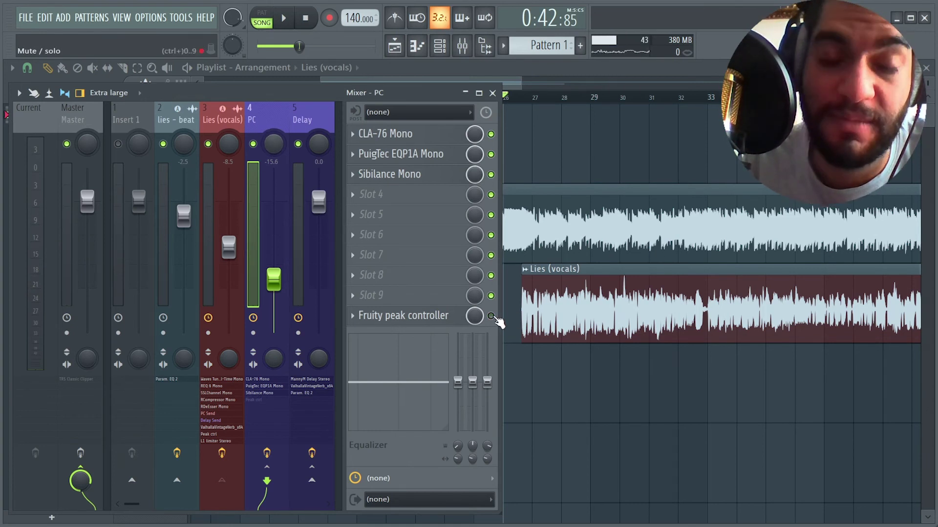
key("space")
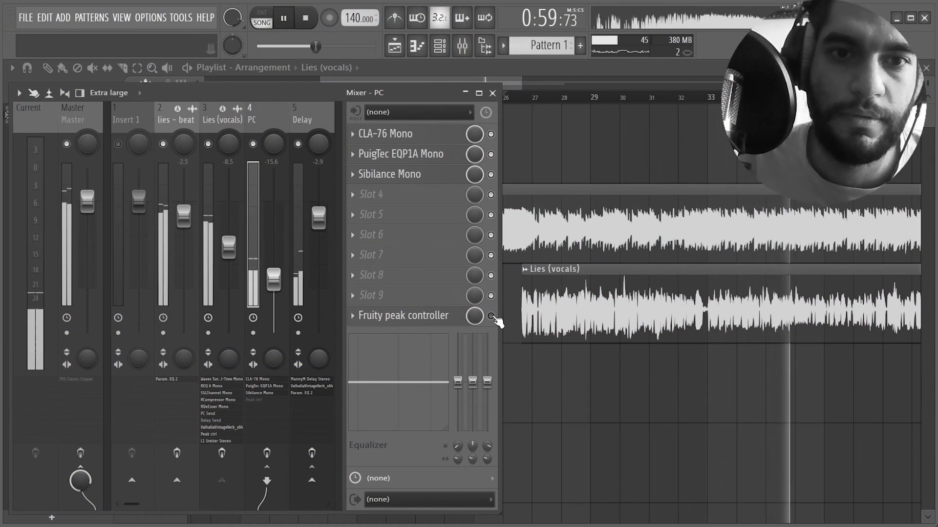
right_click(321, 224)
left_click(324, 228)
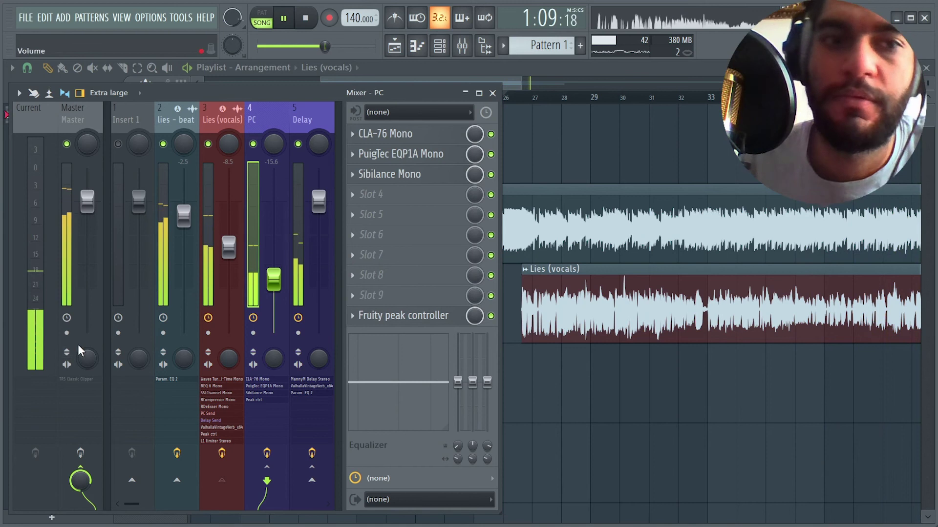
key("space")
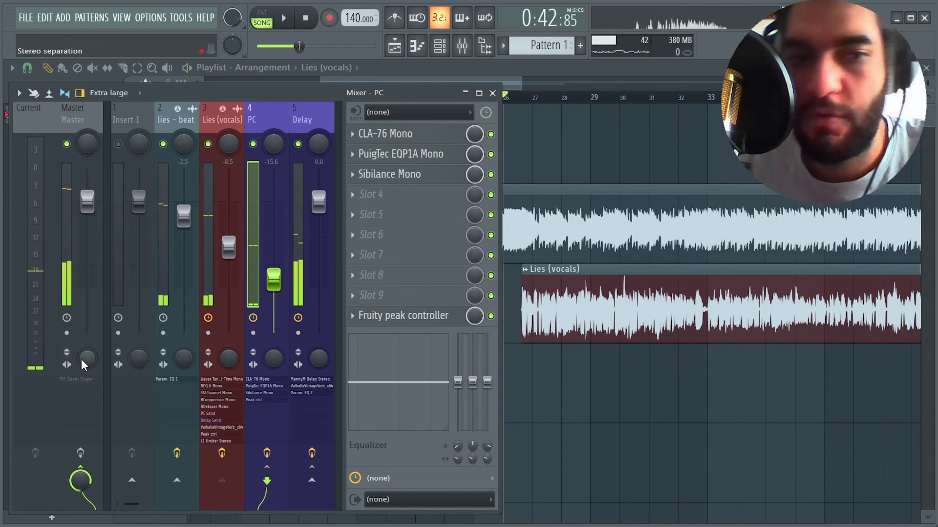
Try an altered stereo separation on the Master track while playing the mix, and reset it.
left_click(81, 359)
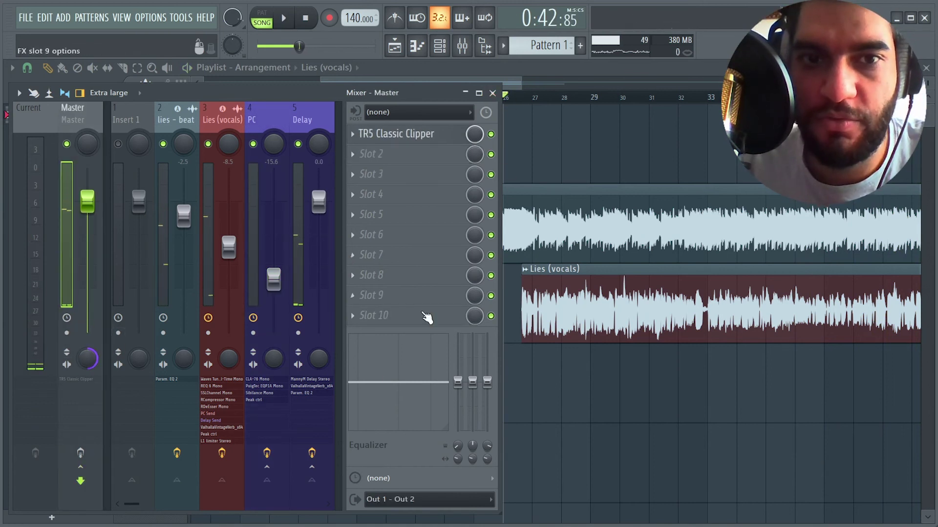
key("space")
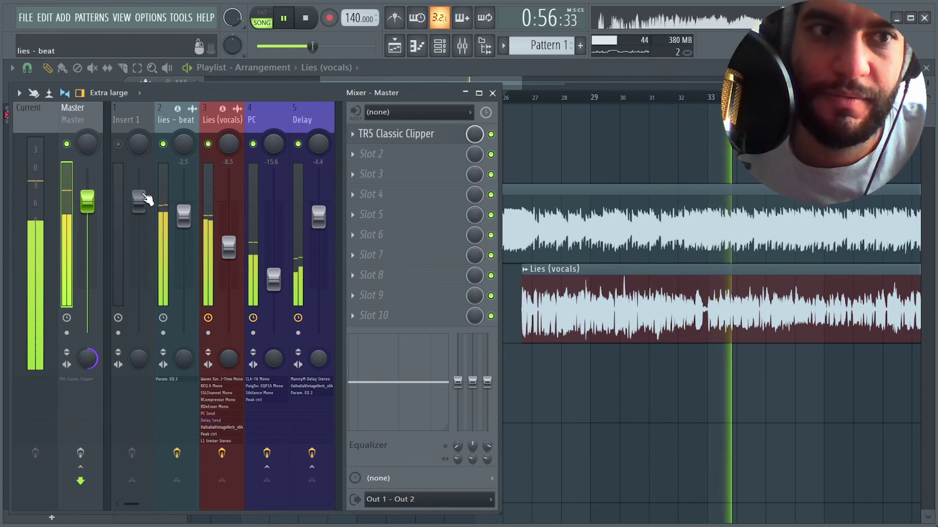
key("space")
right_click(88, 358)
left_click(140, 328)
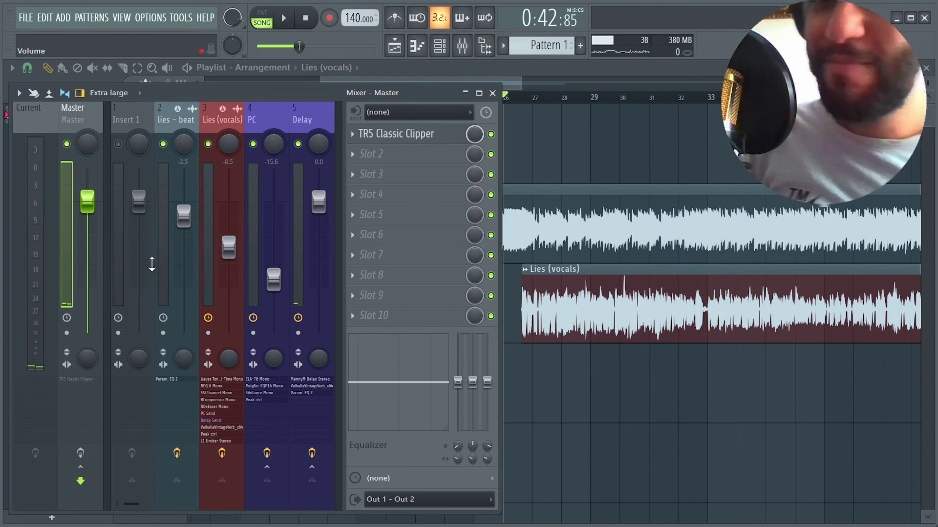
Play the mix with all effects on the Lies (vocals) track bypassed for comparison, and re-enable them.
left_click(225, 459)
key("space")
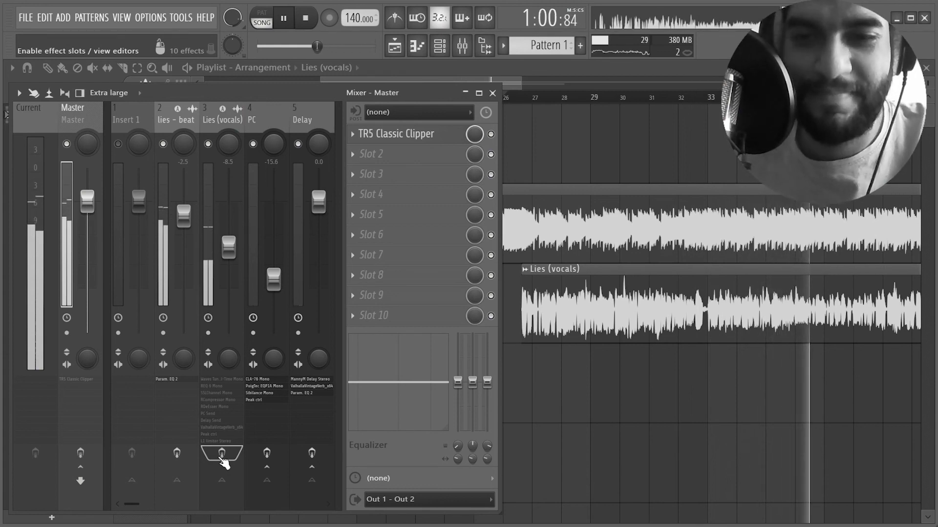
key("space")
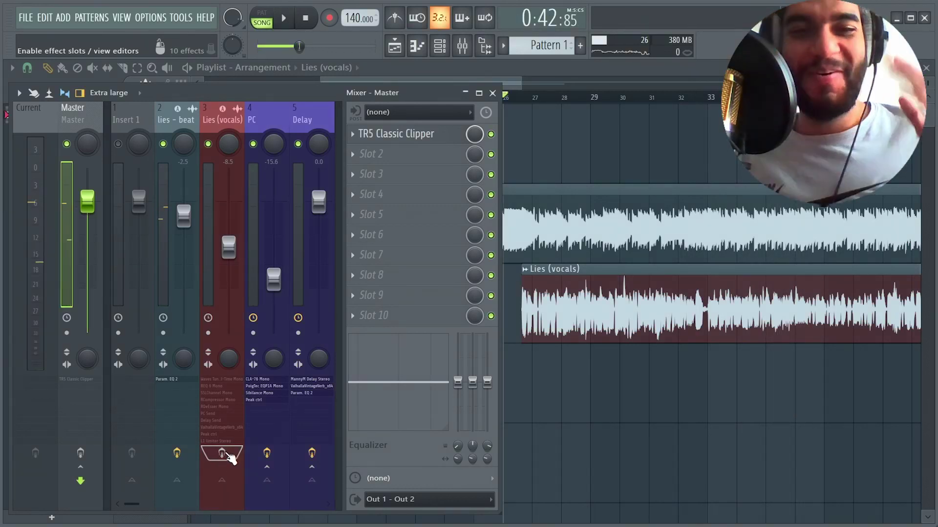
left_click(227, 456)
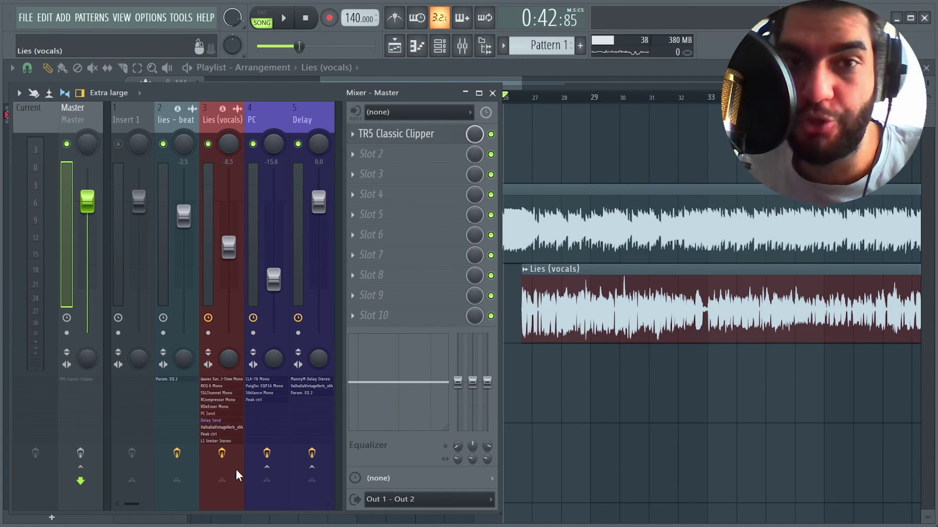
Examine the Lies (vocals) peak controller and the lies - beat Fruity parametric EQ 2 during playback, and close both plugin windows.
left_click(193, 136)
left_click(208, 434)
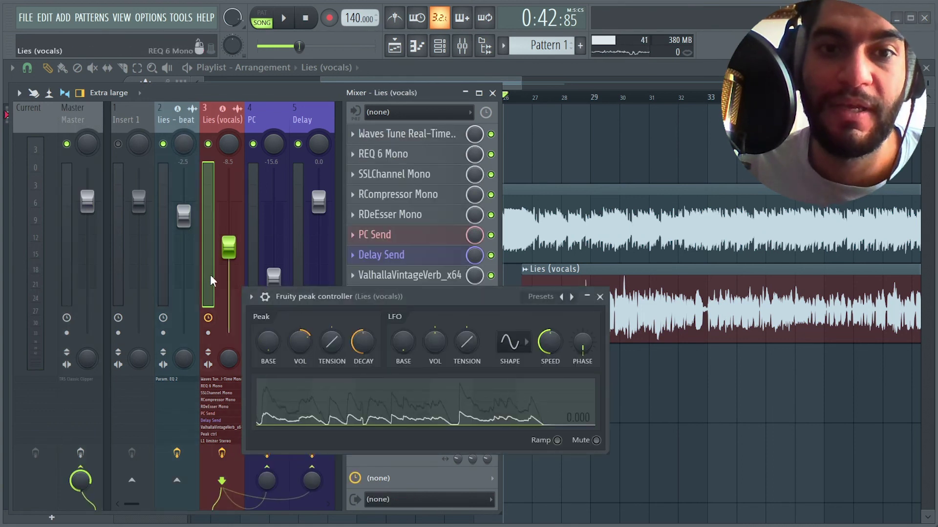
left_click(161, 124)
left_click(384, 134)
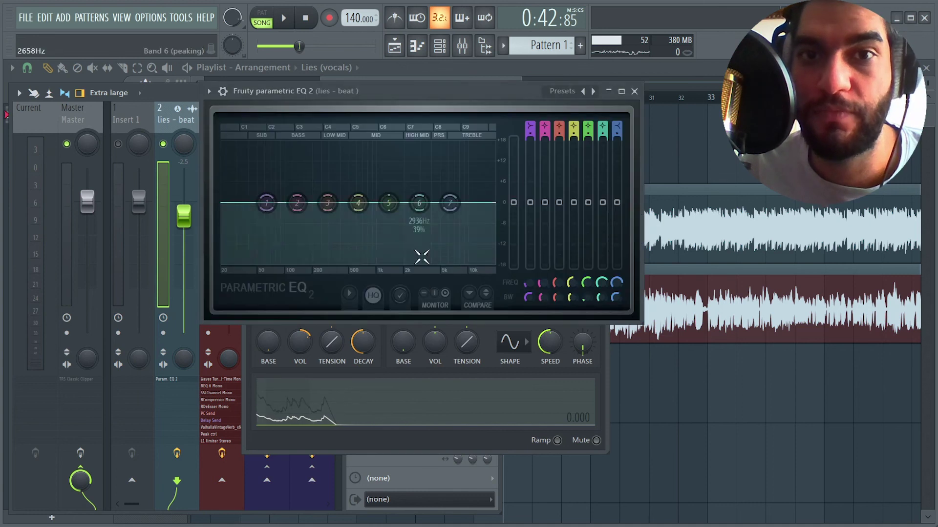
left_click(284, 18)
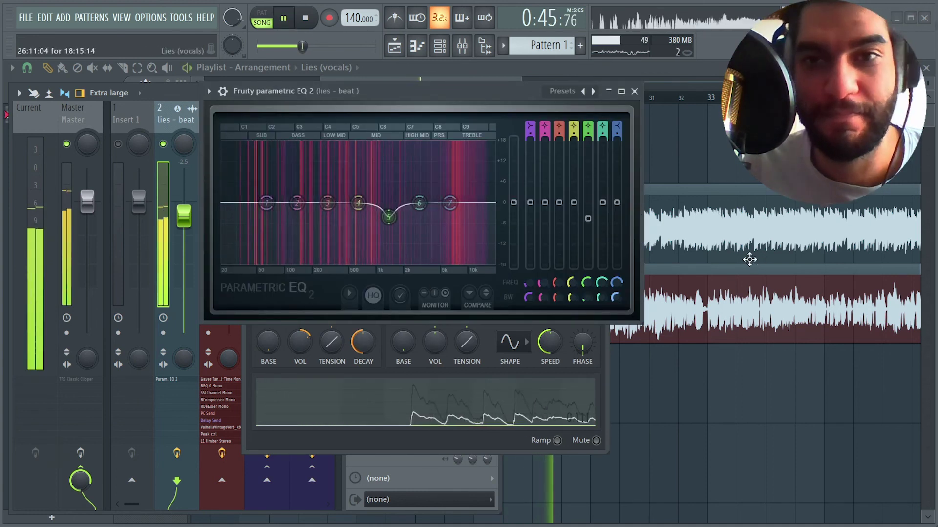
left_click(635, 92)
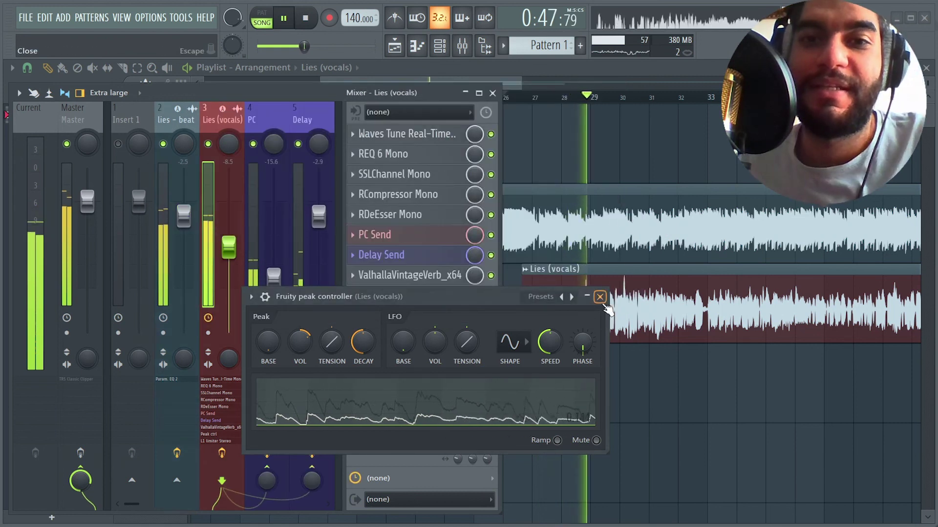
left_click(596, 295)
key("space")
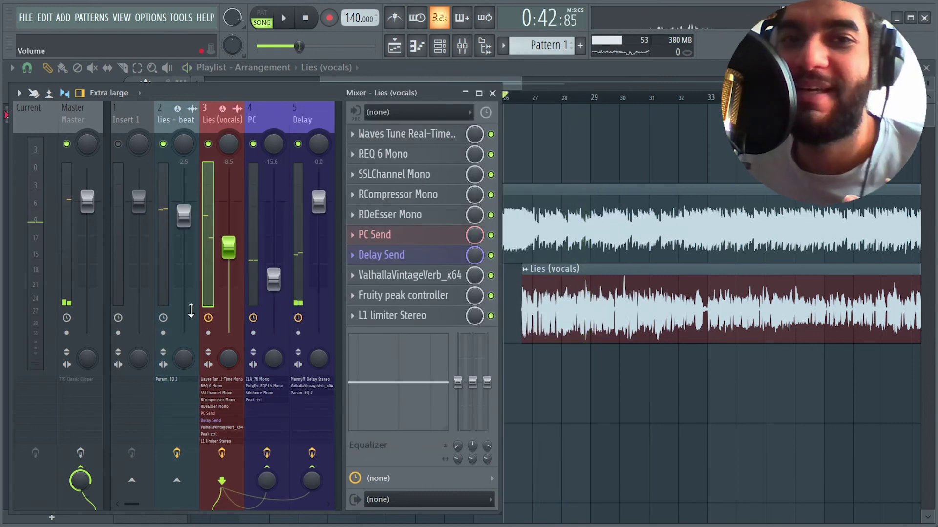